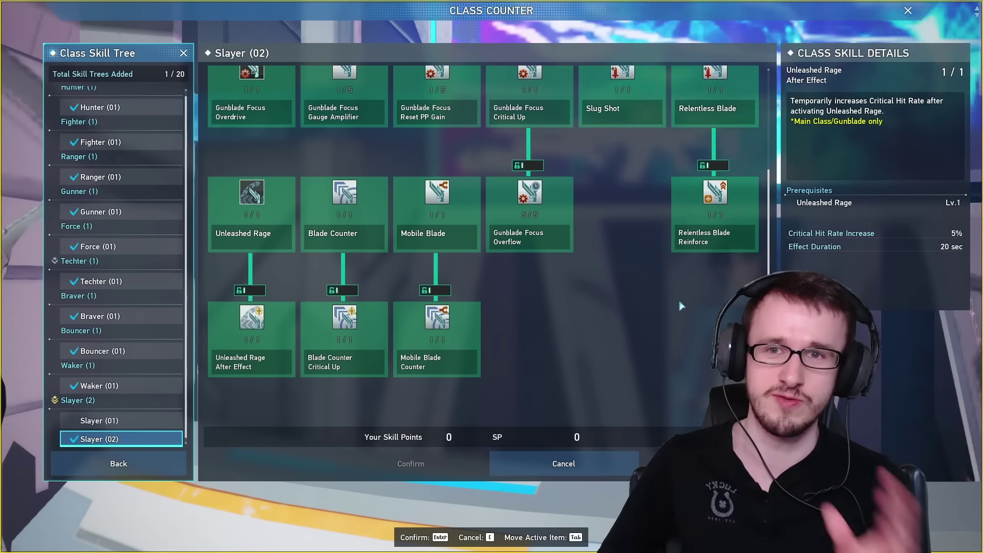
Step: Leave the Slayer class skill tree and switch to the NGS Damage Calculator 2 for Potency Focus spreadsheet
key(Tab)
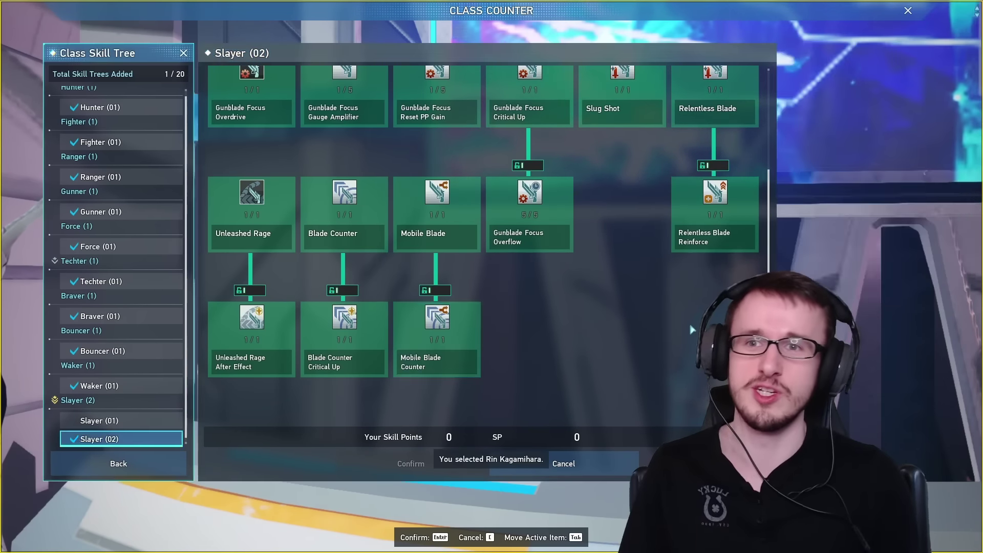
key(Escape)
key(Escape)
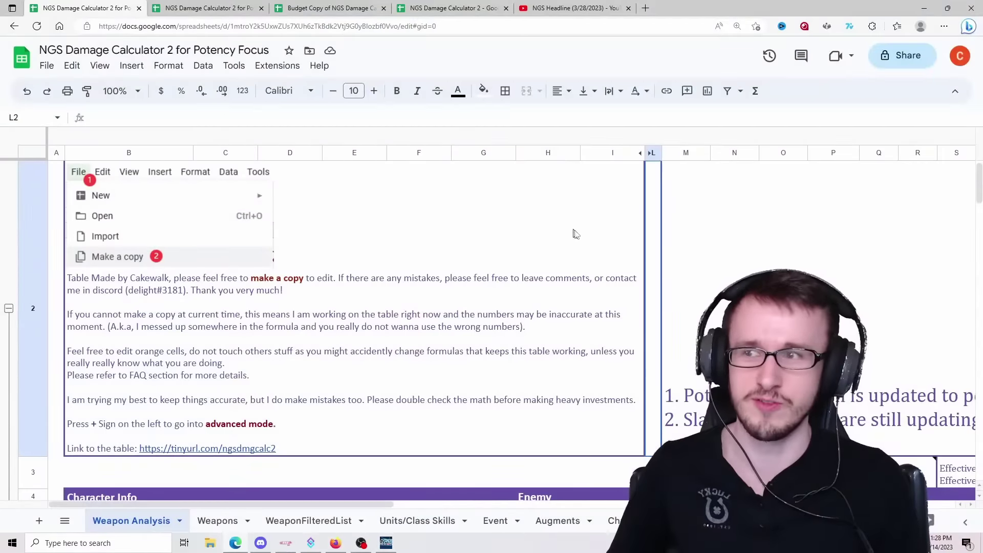
Step: Switch to the Potency/Floor Focus calculator and review its character stats and the augments on the Neos Astraean and Eclaireur Armor
scroll(621, 392, down, 5)
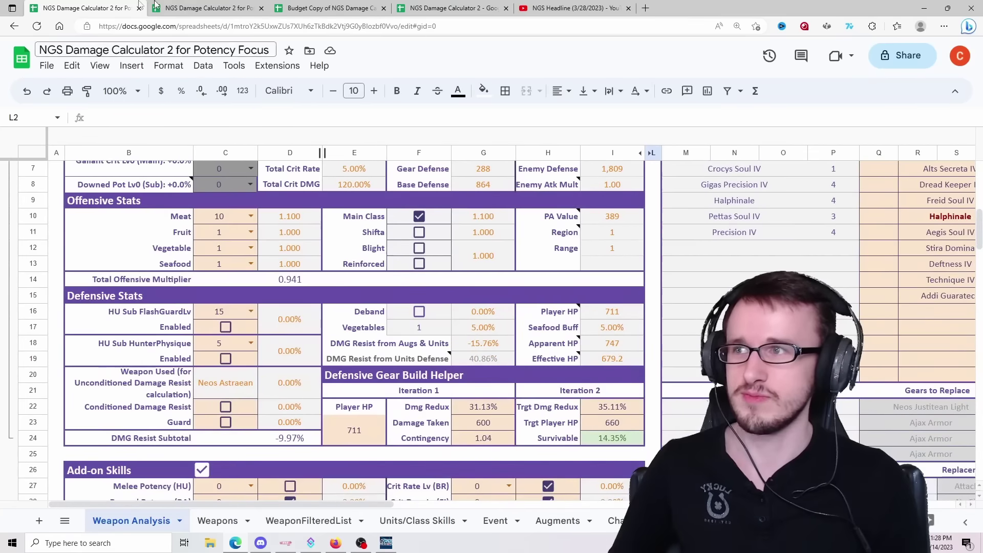
click(203, 5)
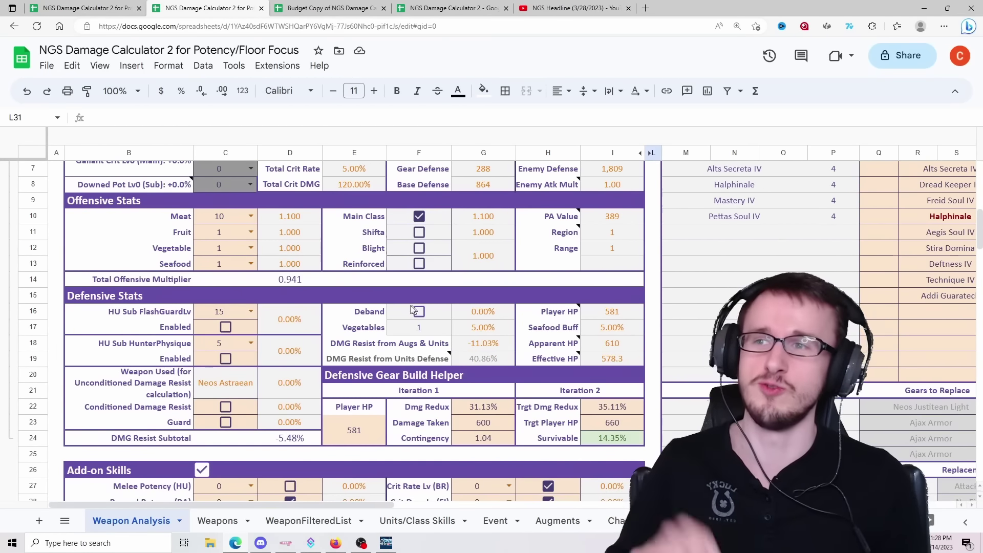
scroll(330, 317, up, 4)
scroll(330, 316, down, 2)
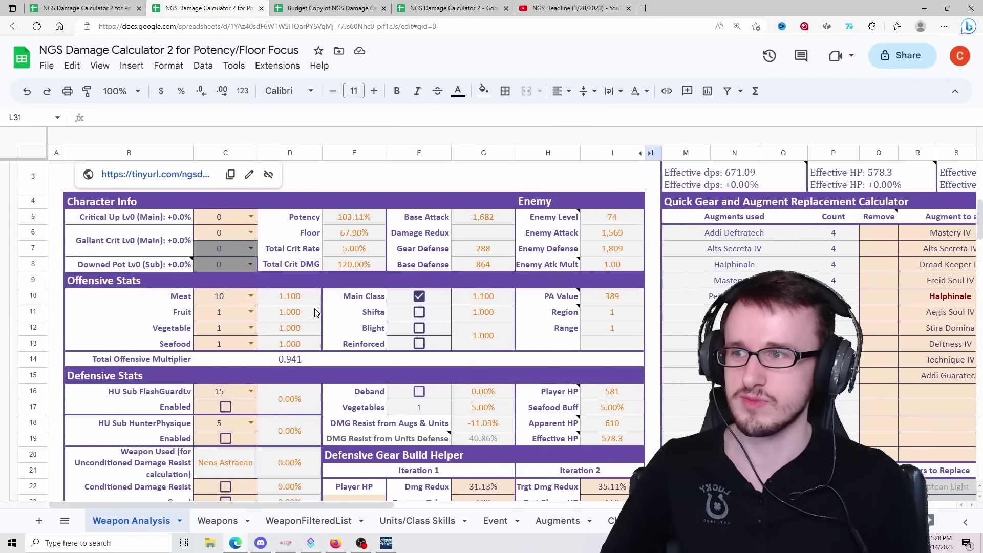
scroll(330, 317, down, 10)
scroll(330, 311, down, 1)
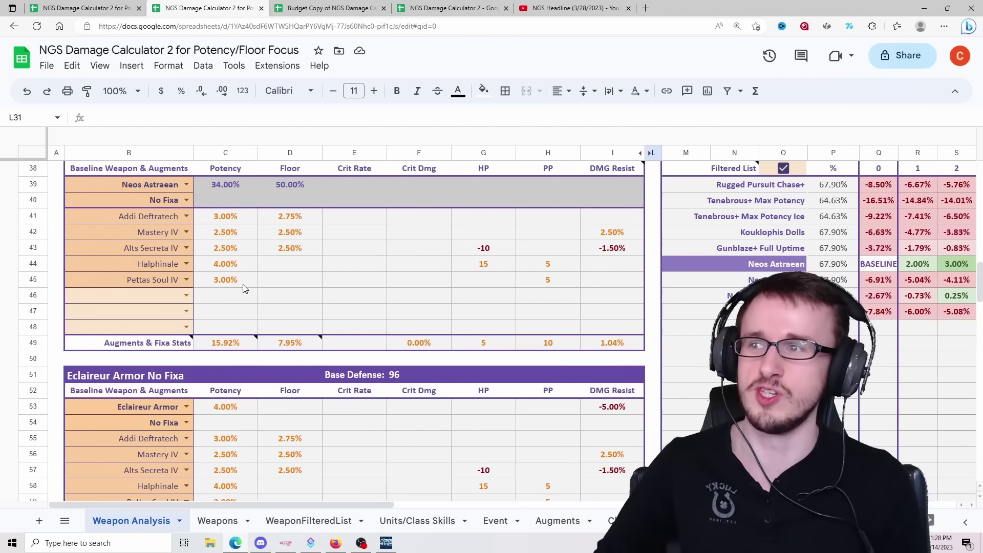
scroll(357, 305, down, 2)
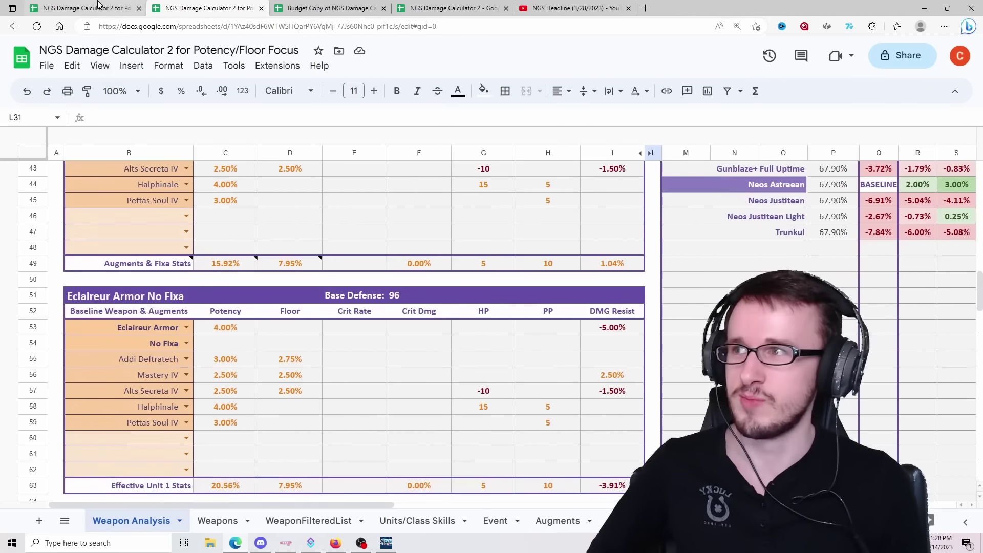
Step: Return to the Potency Focus calculator and review the Neos Astraean's augments, the character stats and the add-on skills
click(100, 6)
scroll(312, 336, down, 9)
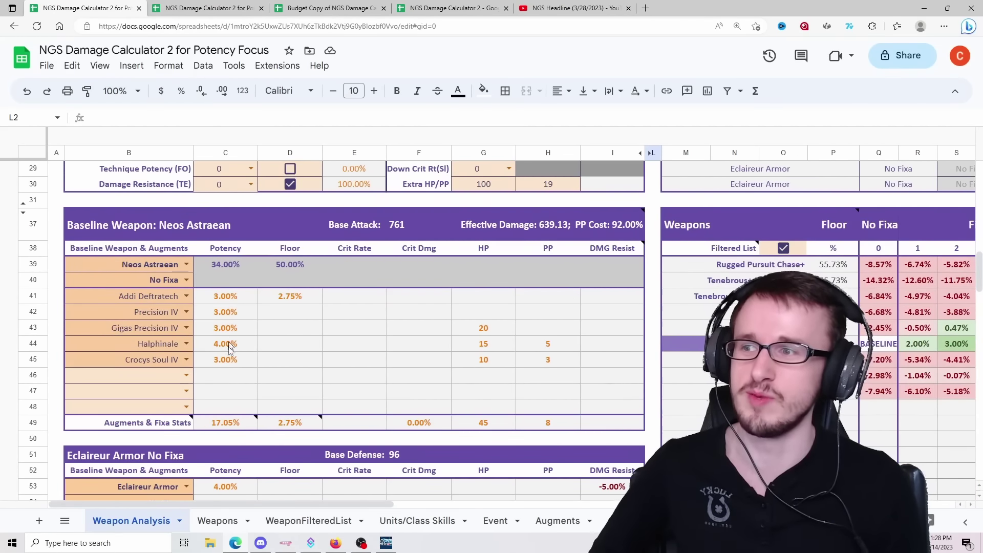
scroll(266, 331, down, 1)
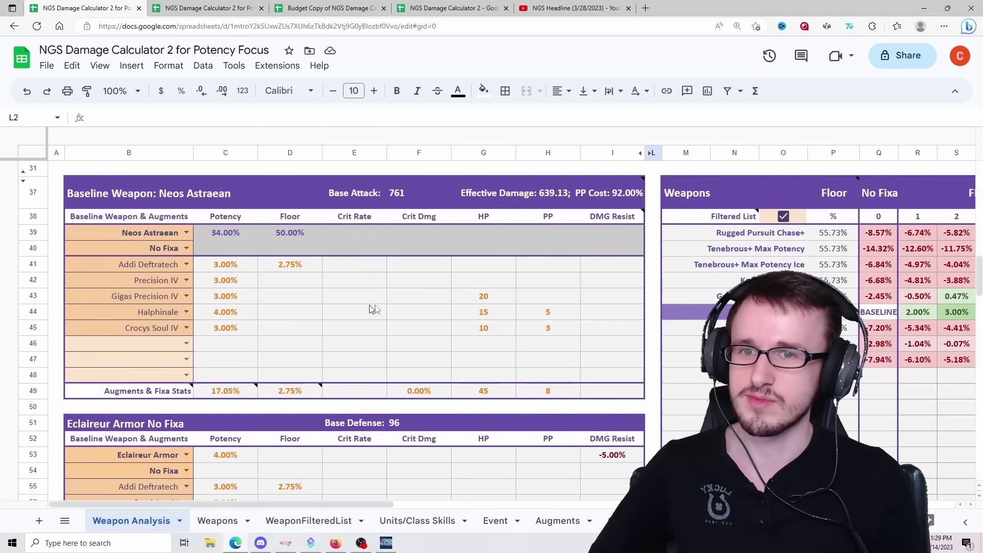
scroll(369, 309, up, 10)
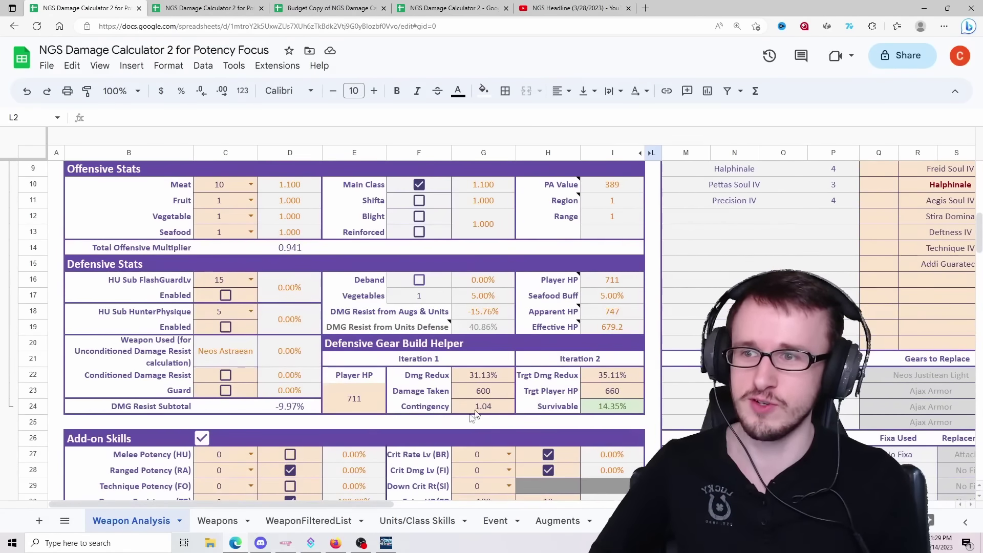
scroll(463, 412, up, 8)
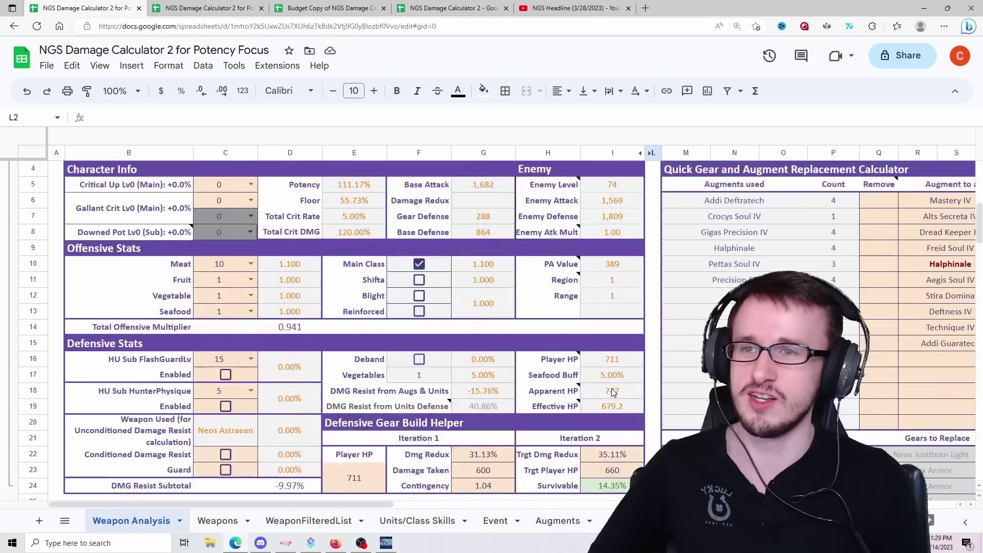
scroll(408, 329, down, 3)
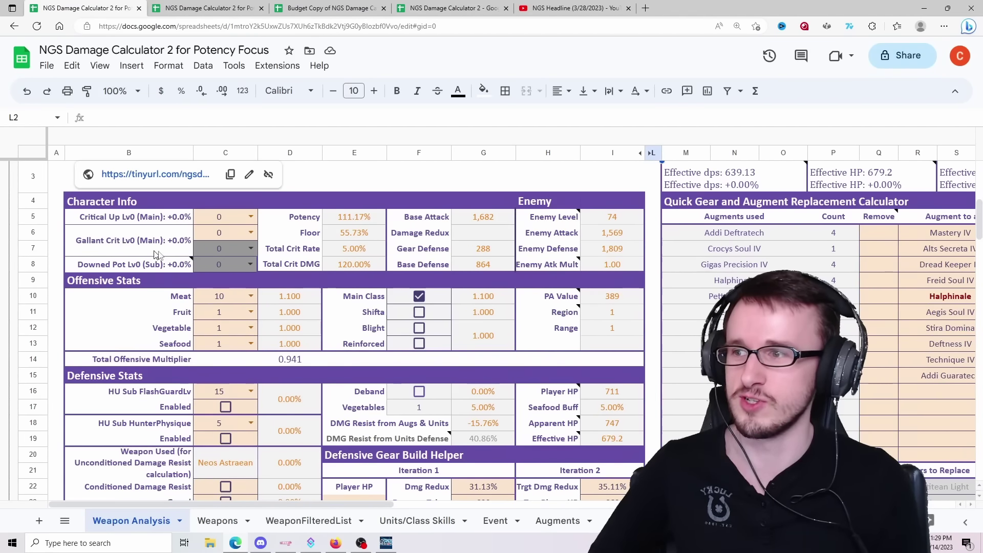
scroll(156, 254, down, 5)
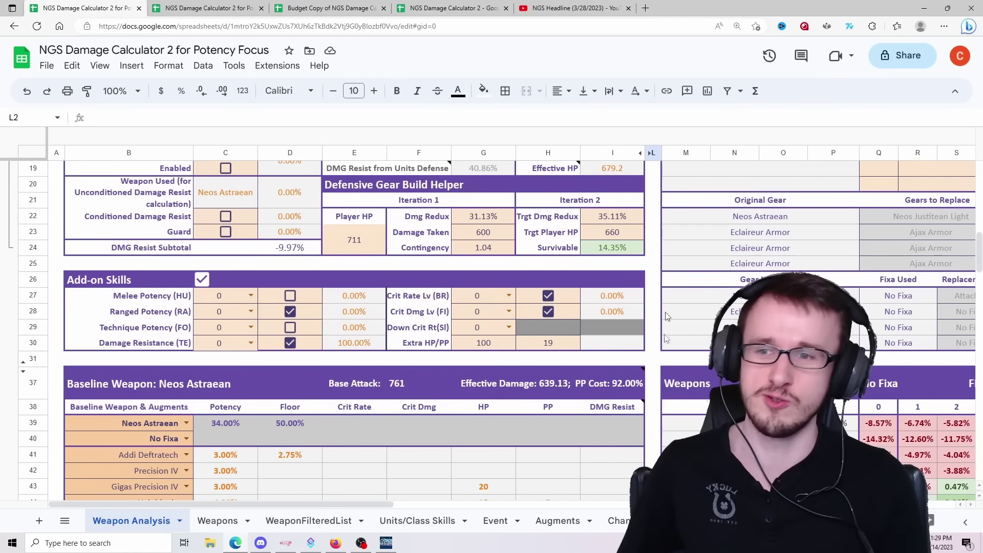
Step: Check the Settings block, then select the Neos Astraean's Fixa Fatale 5 value in the Potency Focus DPS Calculation table
drag(372, 505, 705, 505)
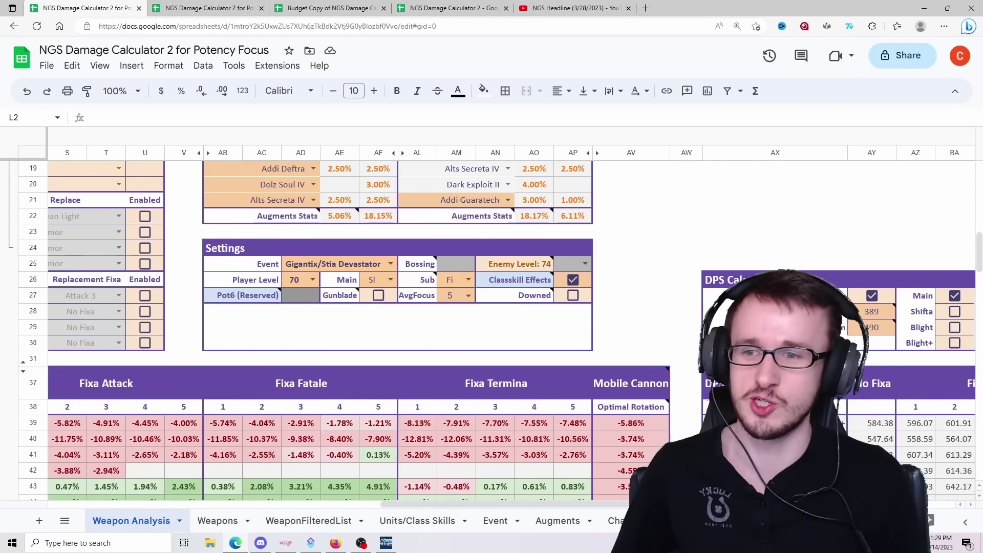
drag(533, 504, 332, 521)
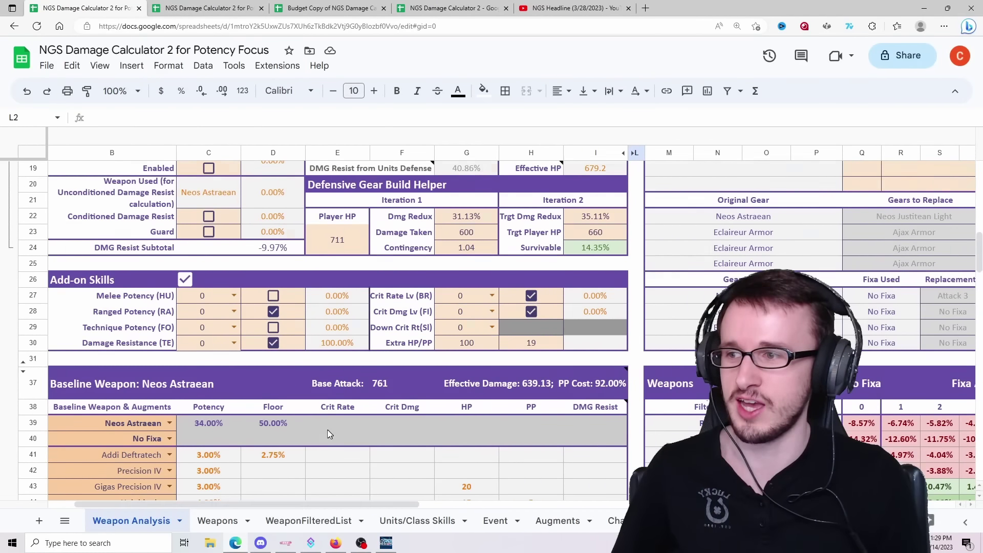
scroll(161, 407, down, 1)
drag(389, 505, 912, 439)
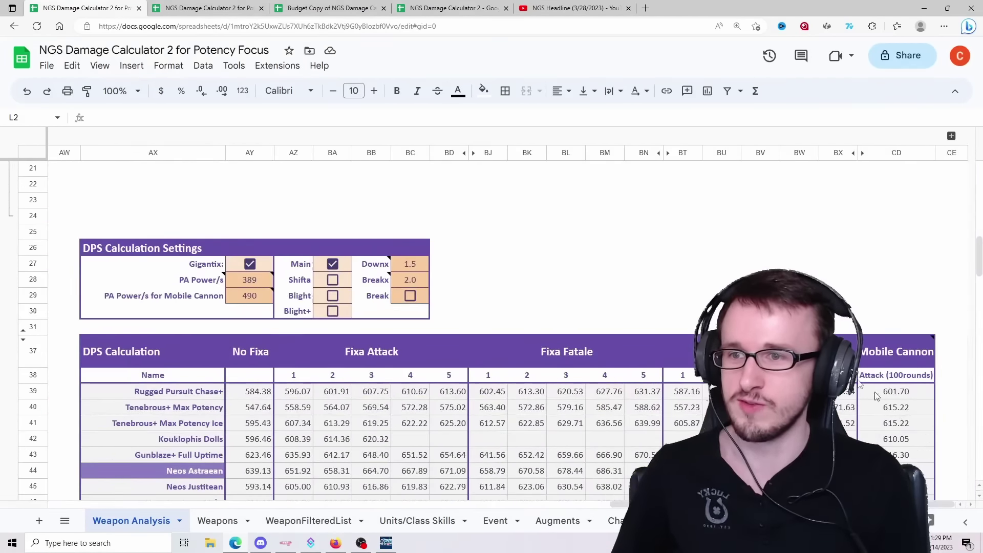
scroll(876, 395, down, 5)
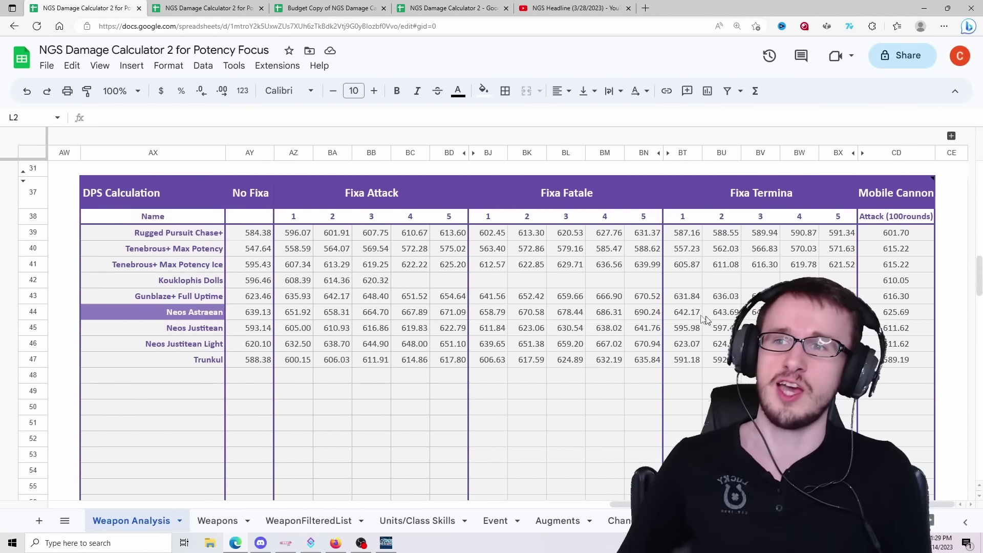
click(632, 315)
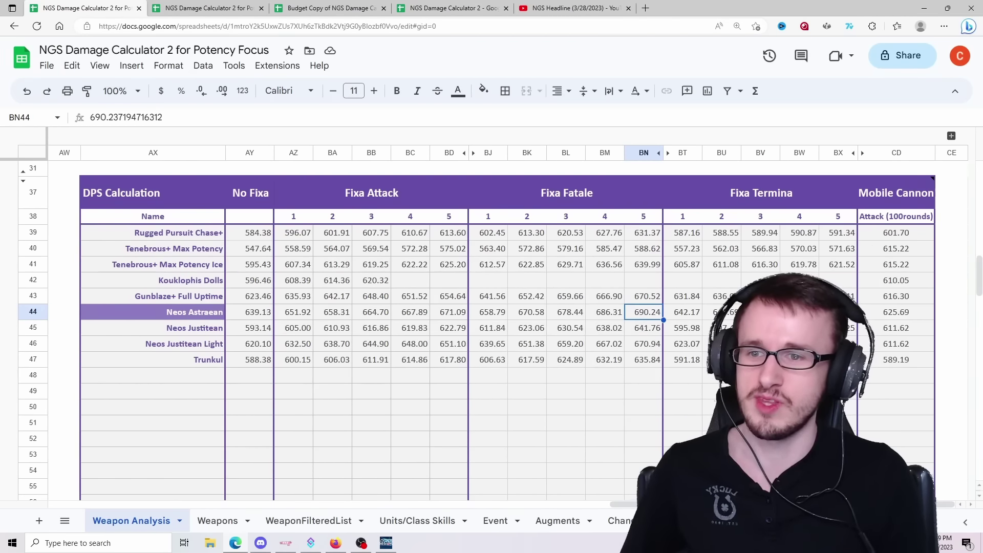
Step: Set the Crit Rate (BR) and Crit Dmg (FI) add-on skill levels to 20 in the Potency Focus calculator
scroll(340, 307, left, 15)
scroll(367, 320, up, 4)
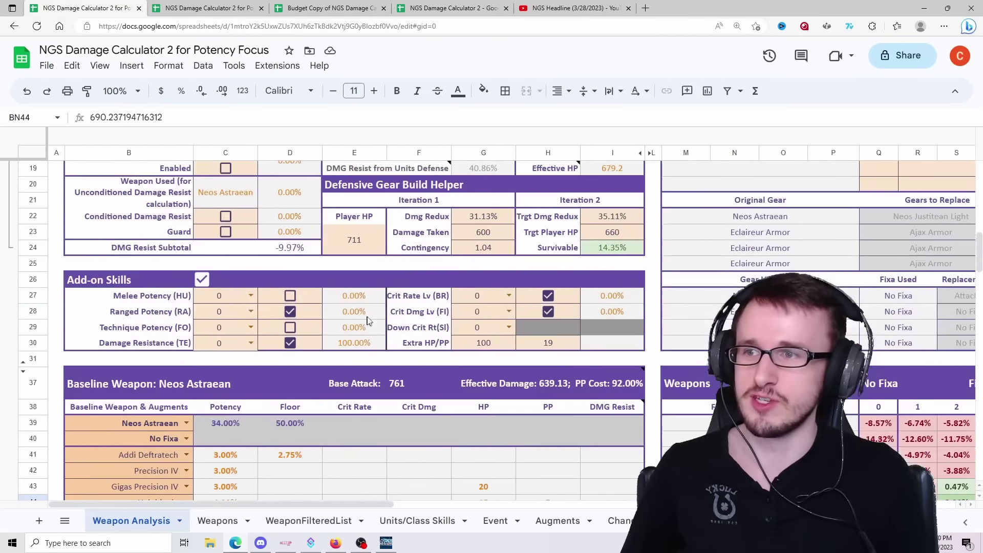
click(507, 297)
scroll(486, 409, down, 5)
click(467, 496)
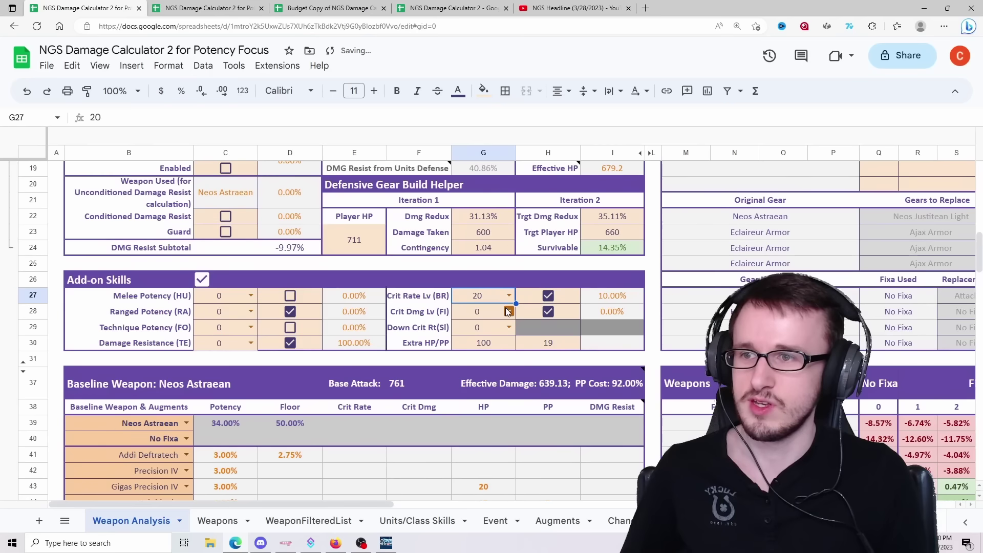
click(509, 311)
scroll(475, 423, down, 5)
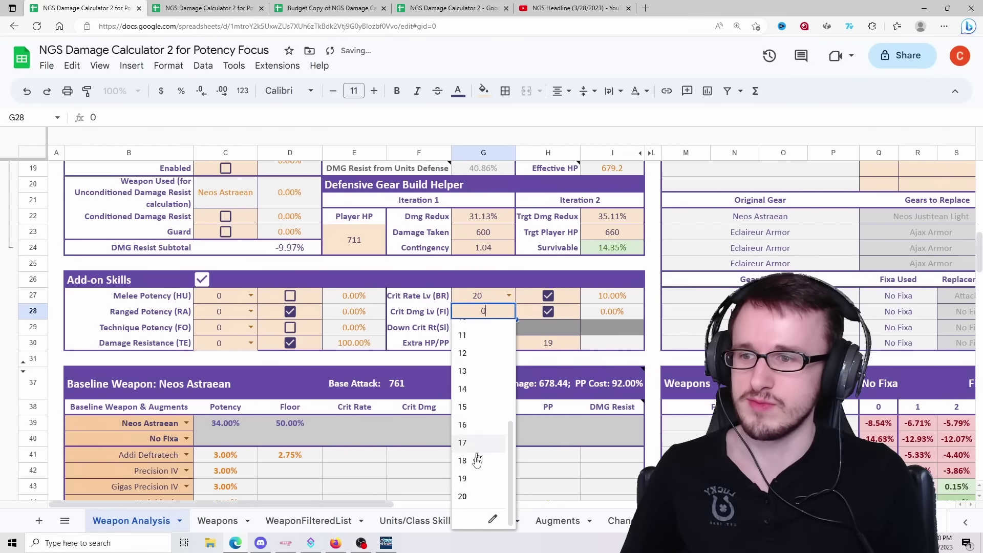
click(476, 496)
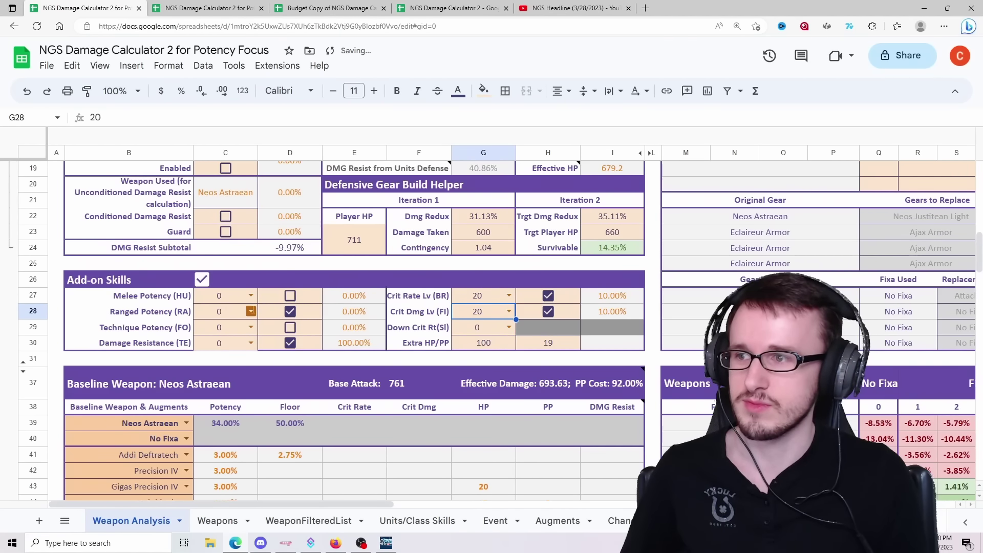
Step: Set the Ranged Potency (RA) add-on skill to 20 and bring up the Potency Focus DPS Calculation table
click(250, 311)
scroll(226, 410, down, 5)
click(223, 495)
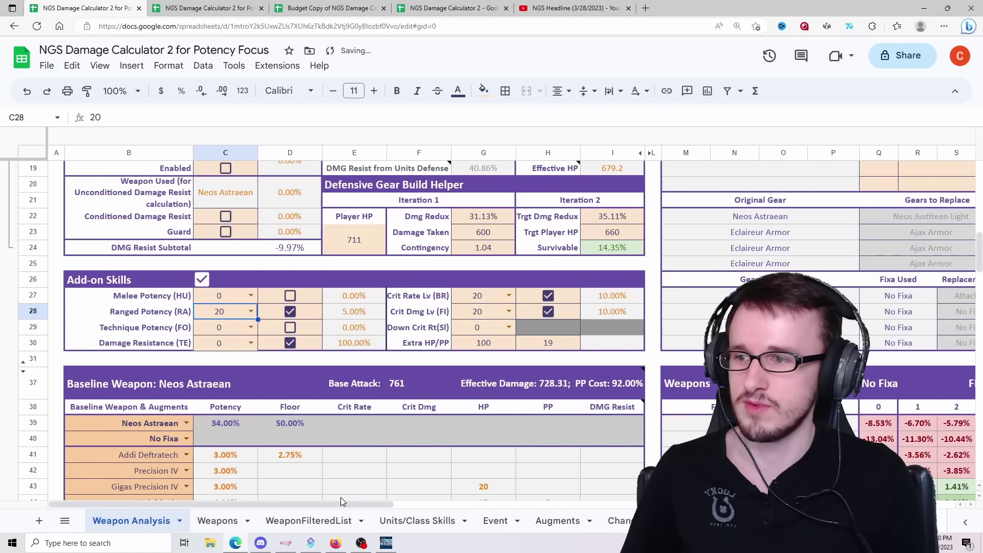
drag(342, 505, 893, 505)
scroll(892, 504, down, 3)
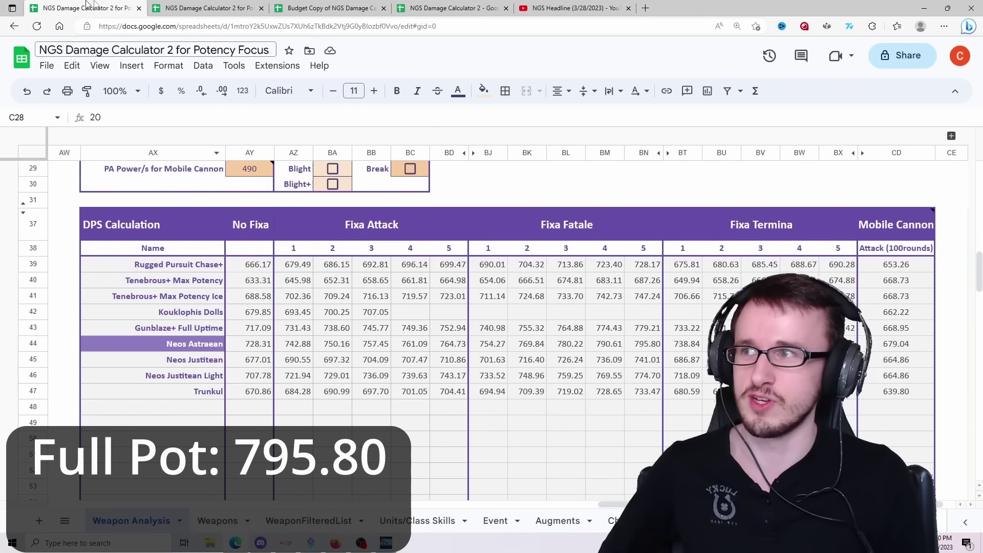
Step: In the Potency/Floor Focus calculator, set the Crit Rate (BR) and Crit Dmg (FI) add-on skill levels to 20
click(230, 9)
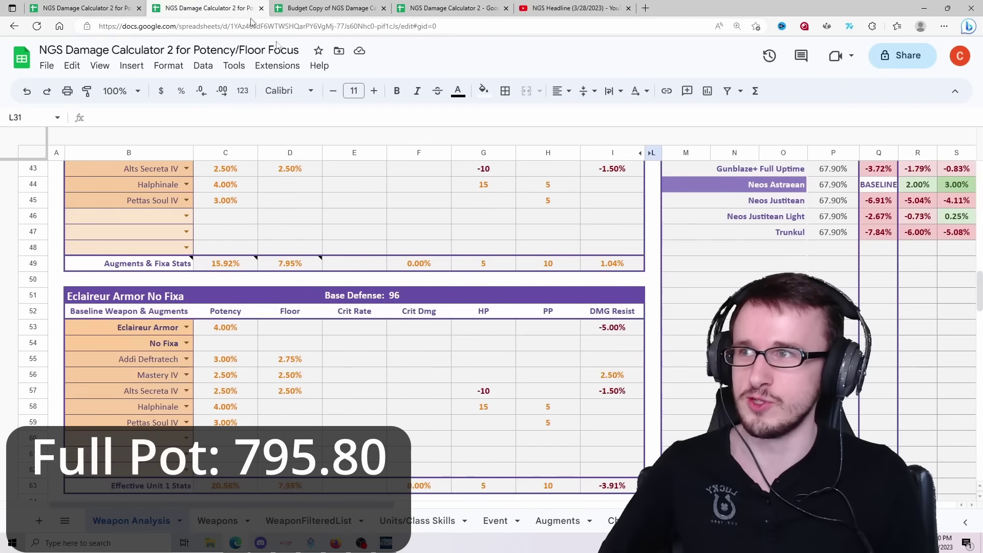
scroll(498, 420, up, 5)
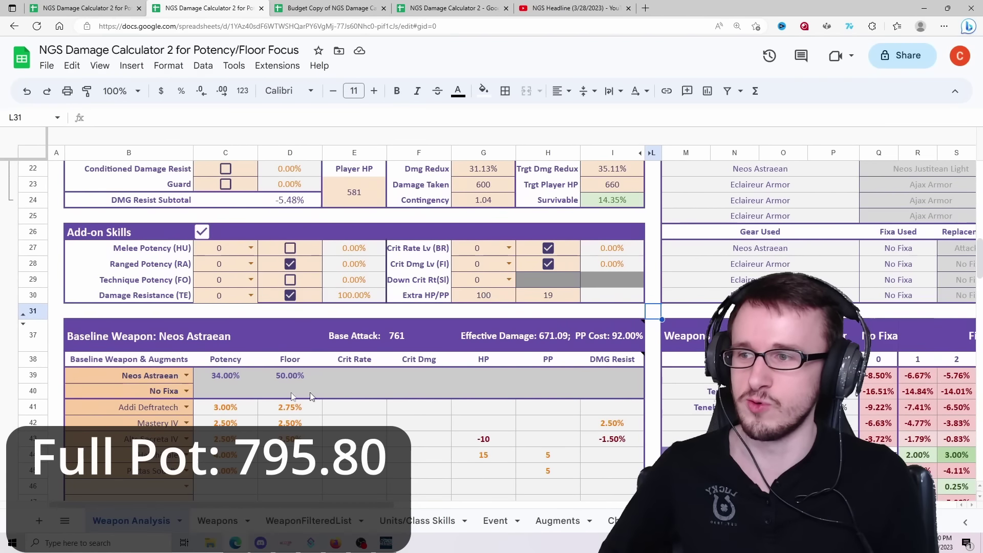
scroll(482, 287, up, 1)
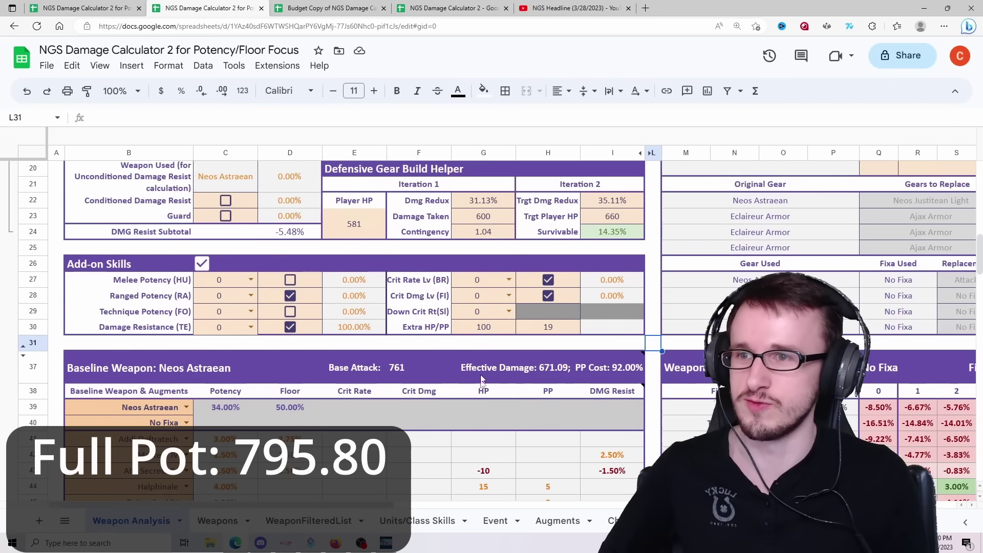
click(508, 280)
scroll(471, 461, down, 5)
click(472, 497)
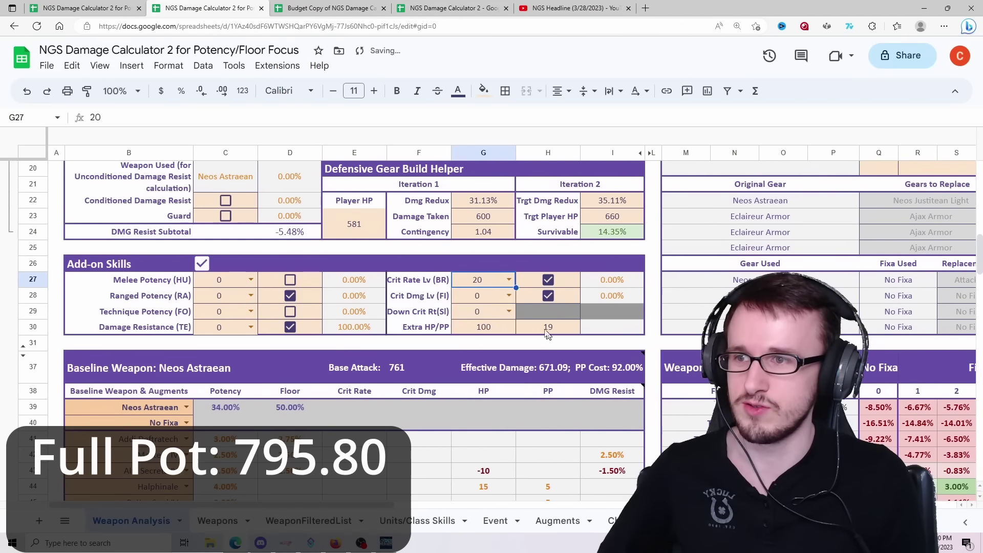
click(508, 295)
scroll(476, 460, down, 4)
scroll(476, 461, down, 2)
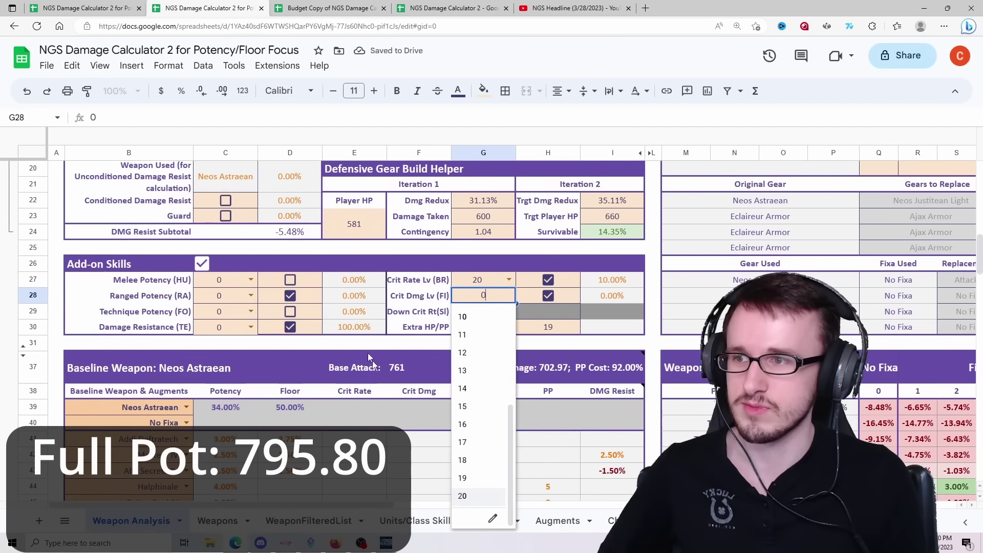
click(473, 495)
Step: Set Ranged Potency (RA) to 20 in the Potency/Floor calculator and select the Neos Astraean's Fixa Fatale 5 DPS value
click(251, 295)
scroll(225, 461, down, 8)
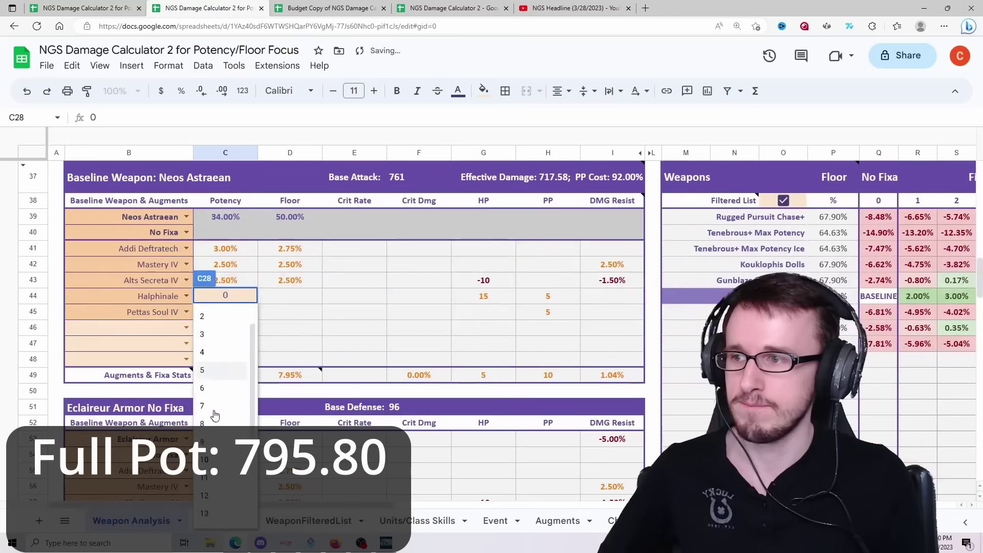
click(227, 496)
scroll(227, 461, right, 10)
scroll(227, 461, left, 10)
scroll(228, 460, right, 15)
scroll(227, 461, right, 5)
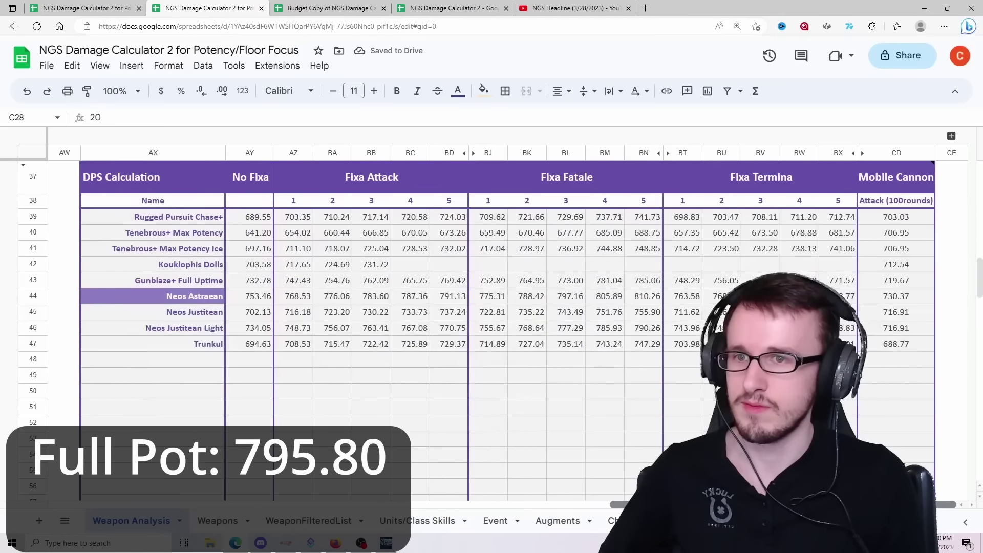
click(650, 297)
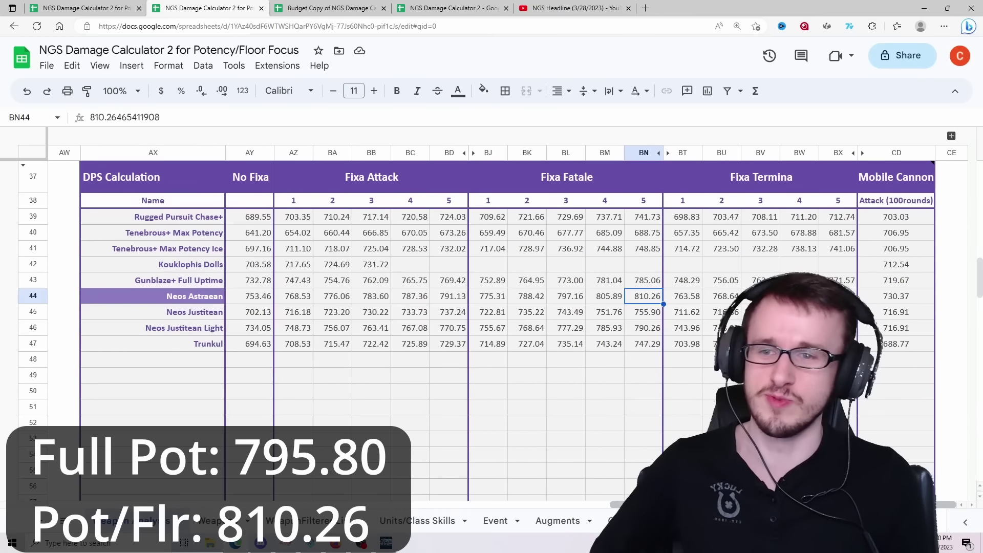
Step: Compare the Neos Astraean's Fixa Fatale 5 DPS between the Potency Focus and Potency/Floor Focus calculators
key(ctrl+shift+Tab)
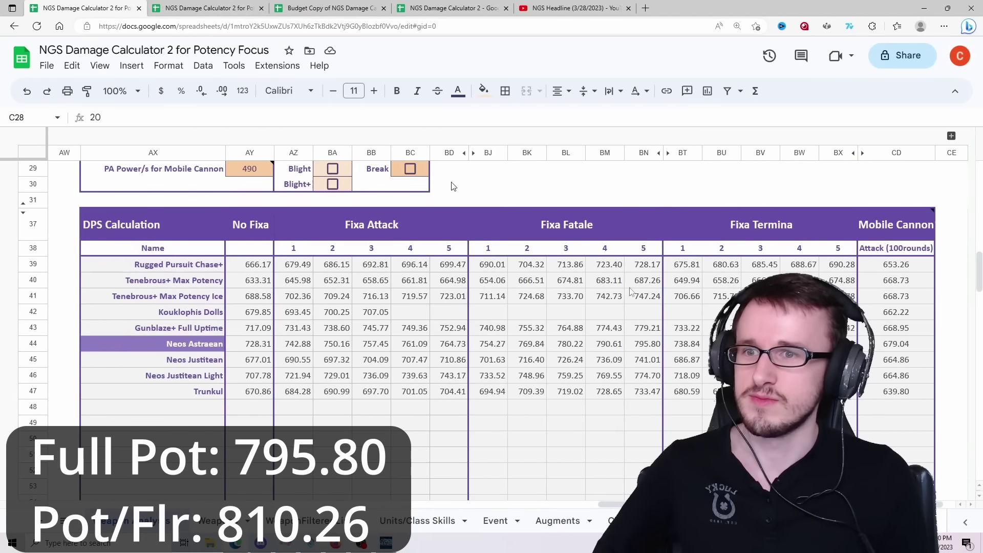
key(ctrl+Tab)
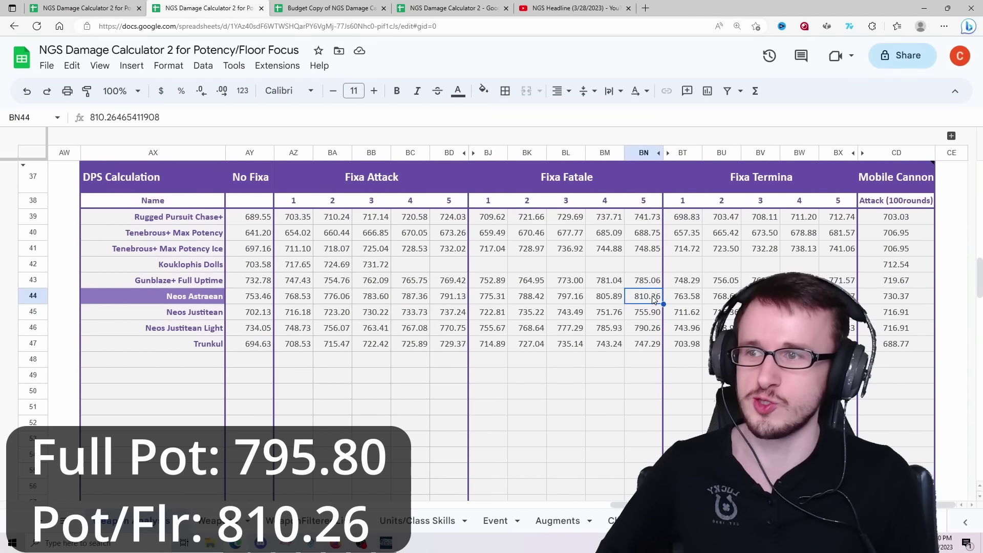
key(ctrl+shift+Tab)
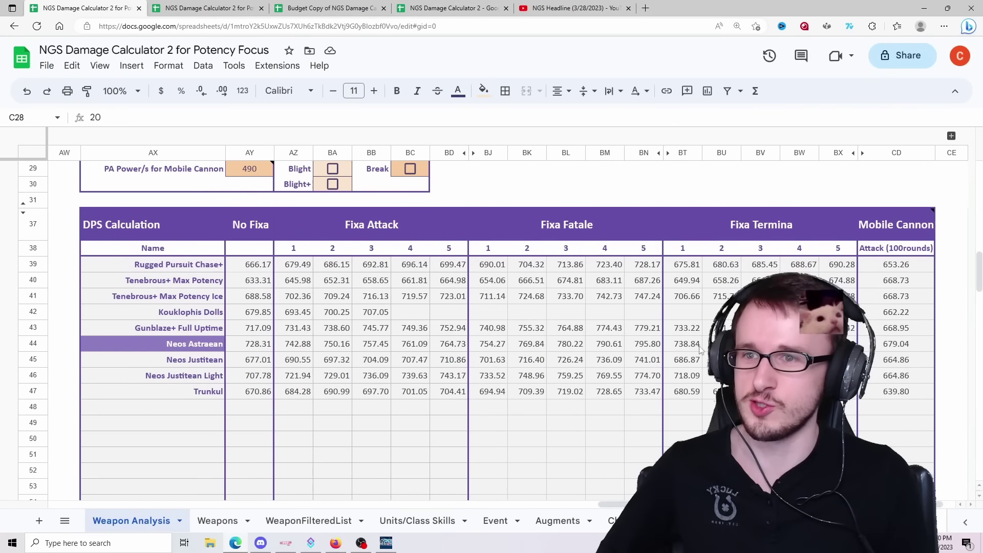
Step: Check the Potency/Floor Focus calculator's Neos Astraean DPS once more and return to the Potency Focus calculator
click(205, 8)
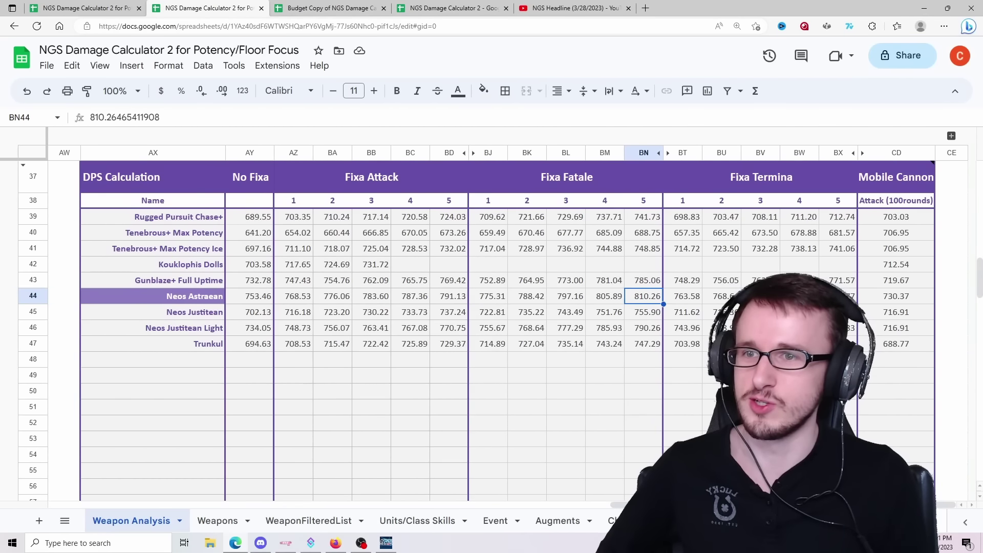
key(ctrl+shift+Tab)
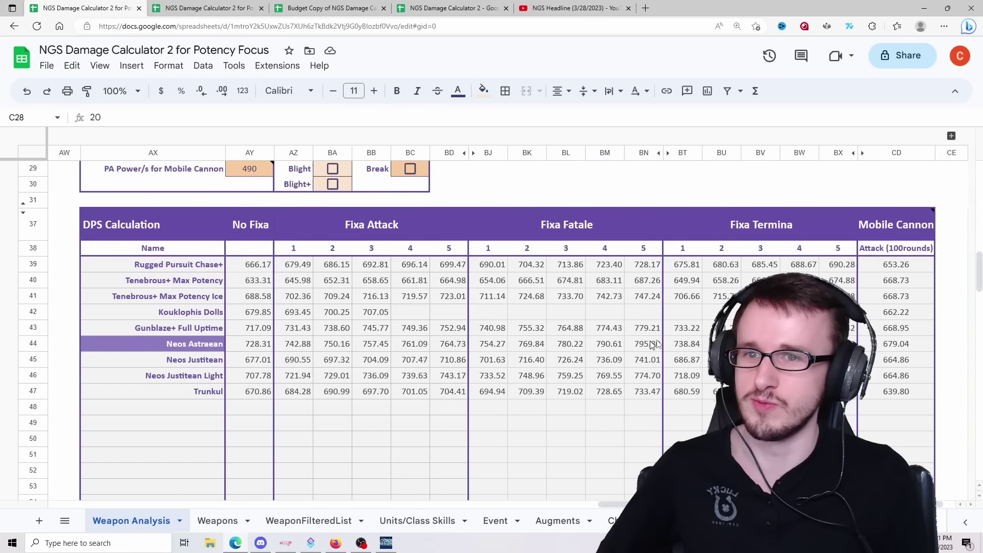
Step: In the Potency Focus calculator's Character Info, set Critical Up (Main) to level 6 and Gallant Crit (Main) to level 2
scroll(124, 472, left, 20)
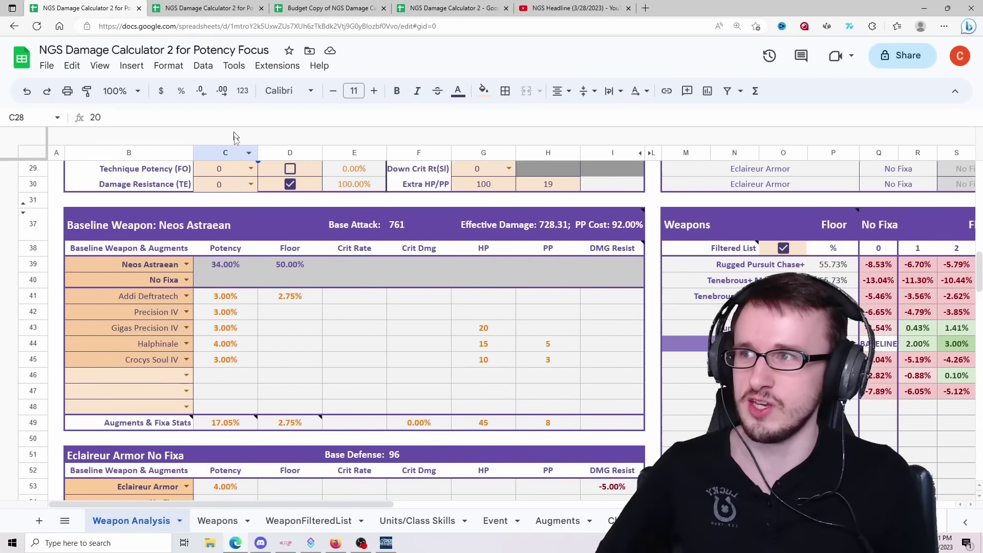
scroll(312, 335, up, 7)
scroll(318, 394, up, 1)
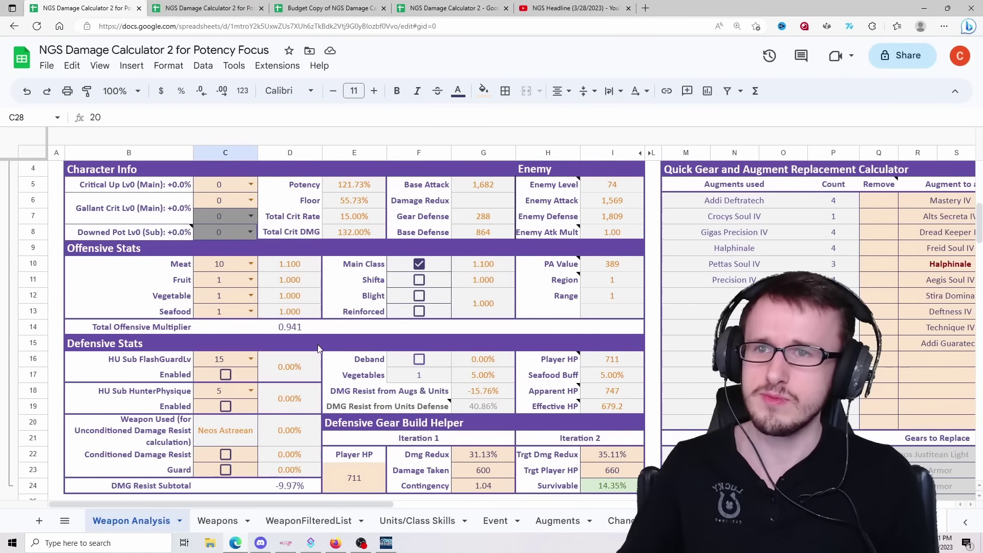
scroll(315, 328, up, 3)
scroll(313, 327, down, 3)
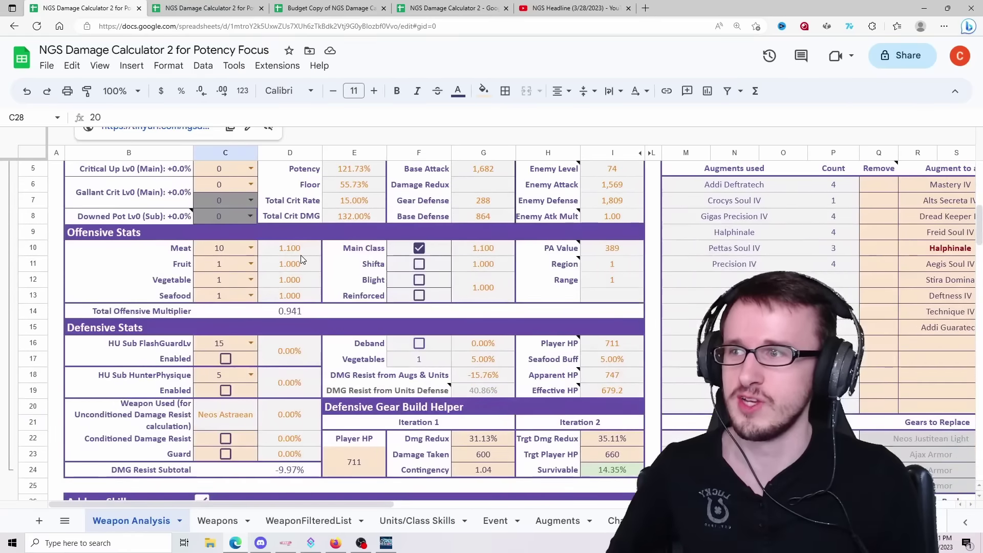
scroll(981, 220, up, 1)
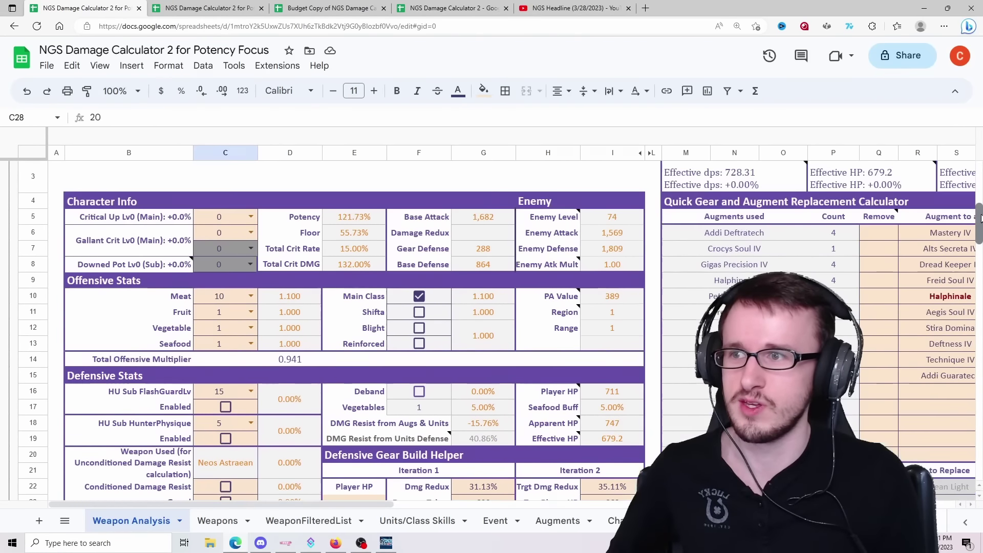
click(251, 216)
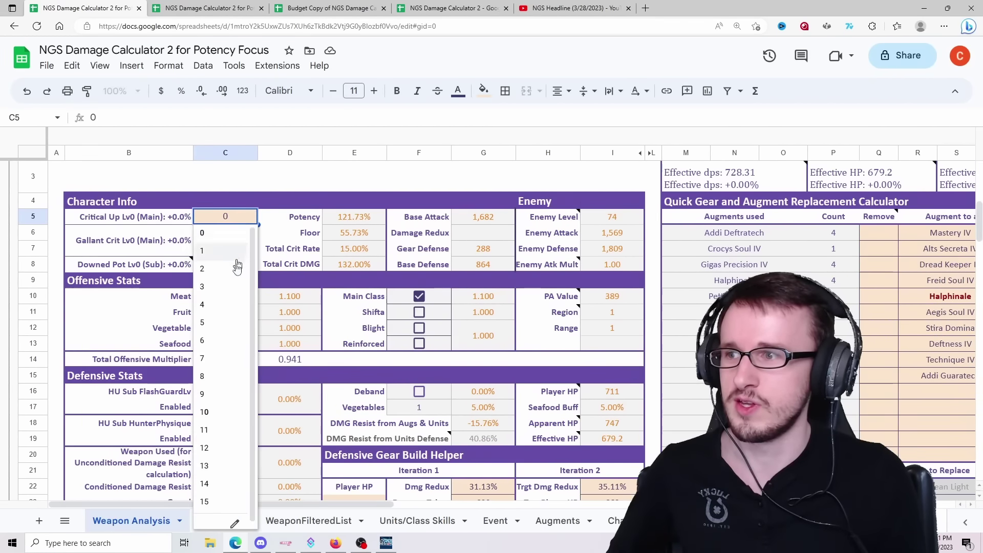
click(227, 341)
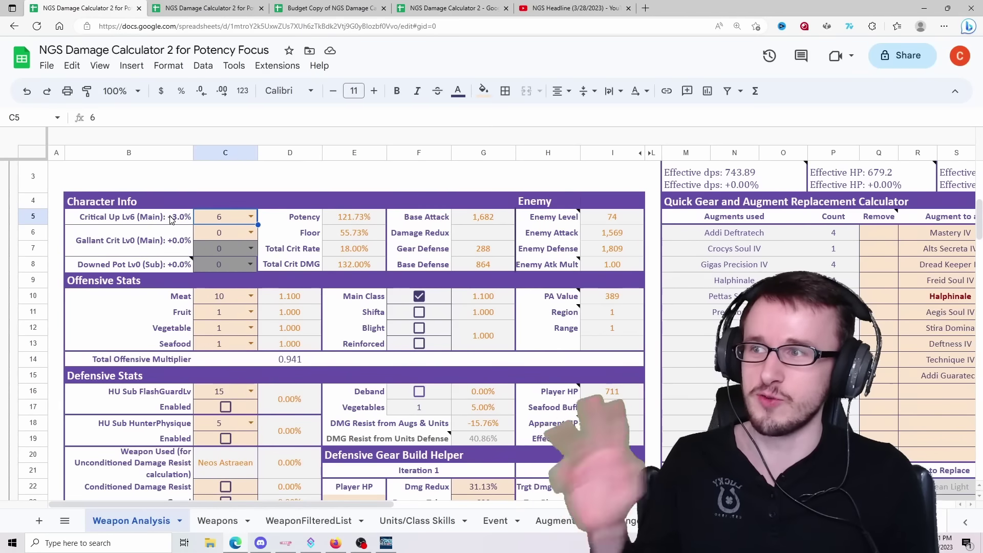
click(250, 234)
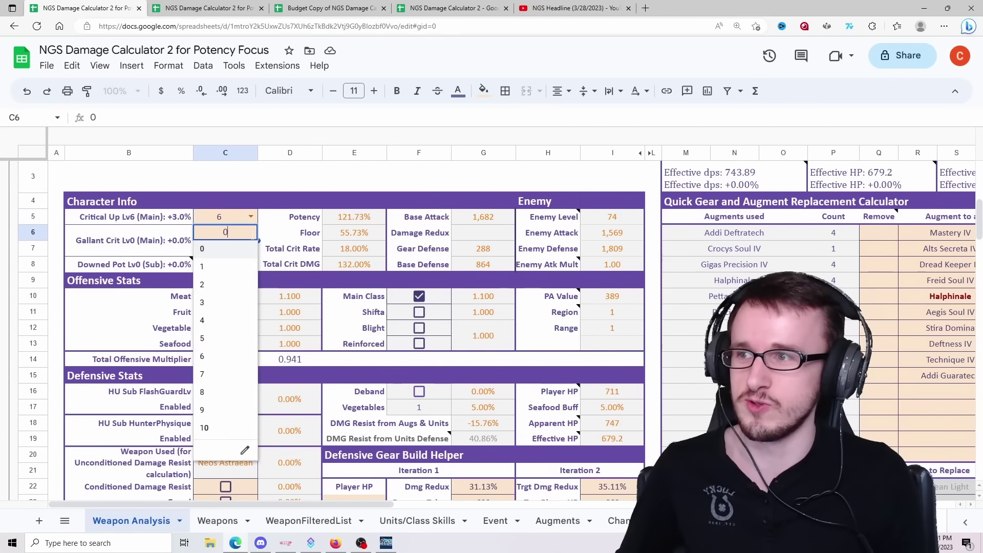
click(202, 285)
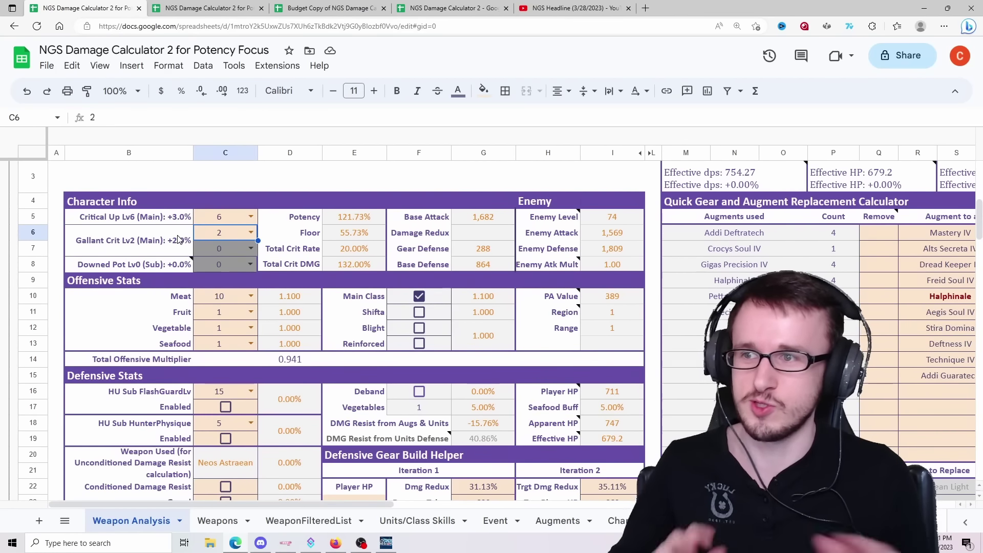
Step: In the Potency/Floor Focus calculator's Character Info, set Critical Up (Main) to 6 and Gallant Crit (Main) to 2
scroll(370, 310, down, 3)
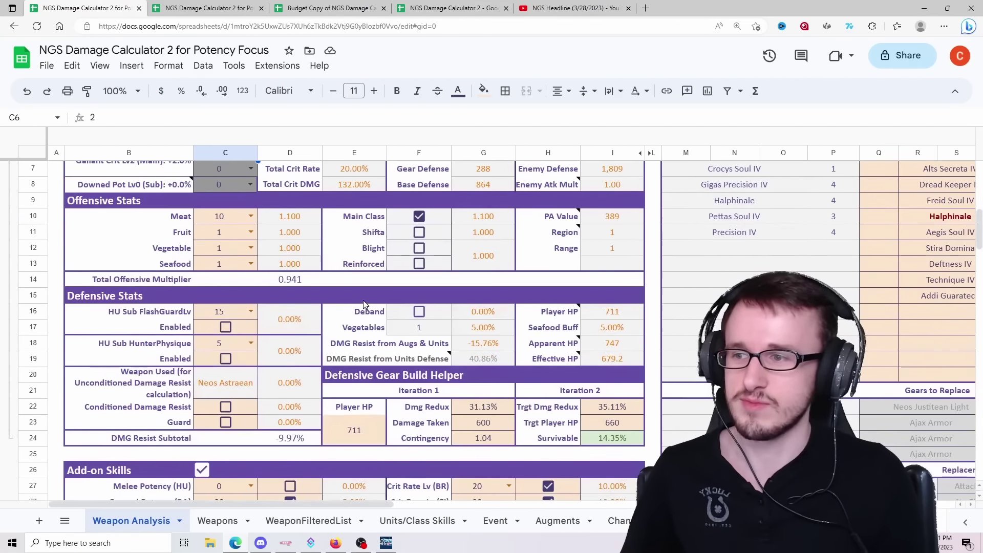
key(ctrl+Tab)
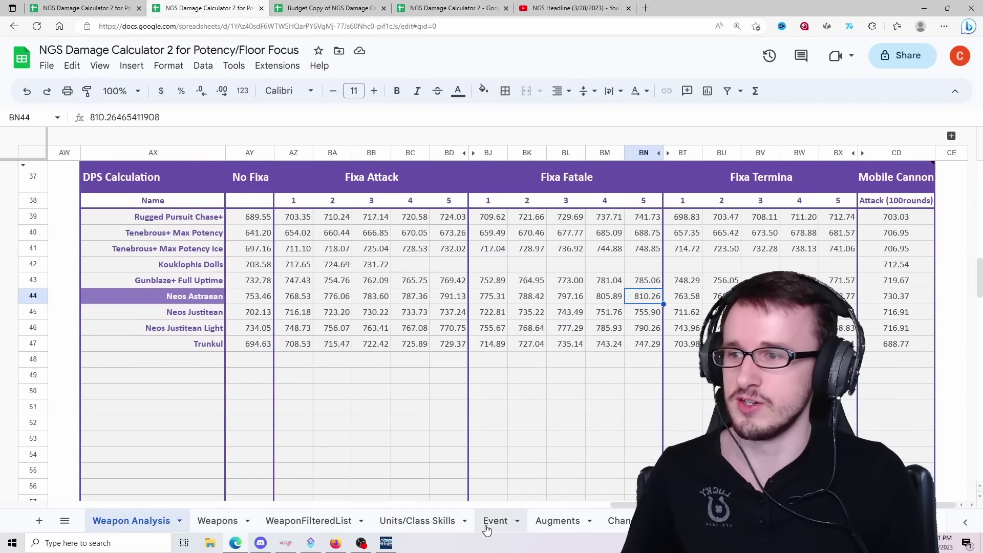
scroll(440, 370, left, 15)
scroll(440, 370, up, 10)
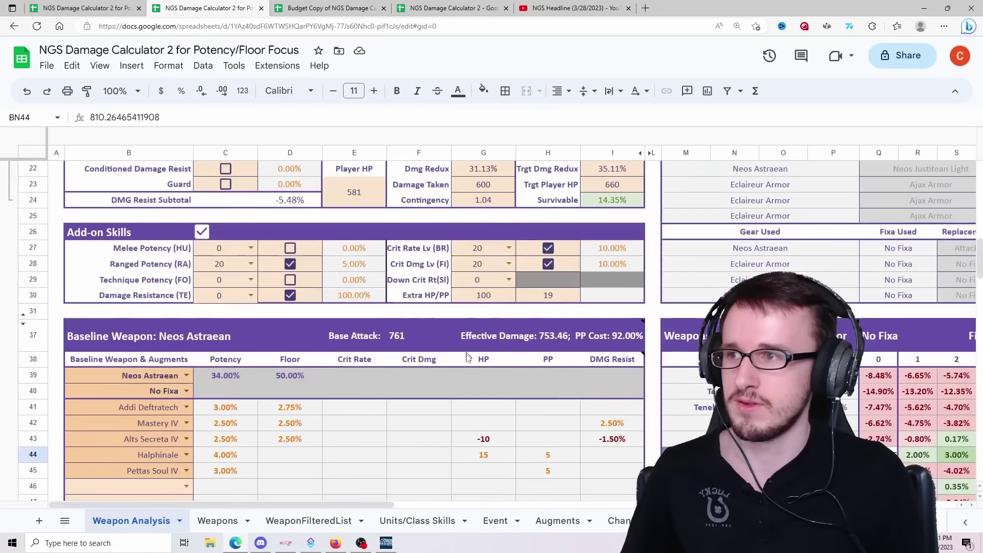
scroll(441, 370, up, 3)
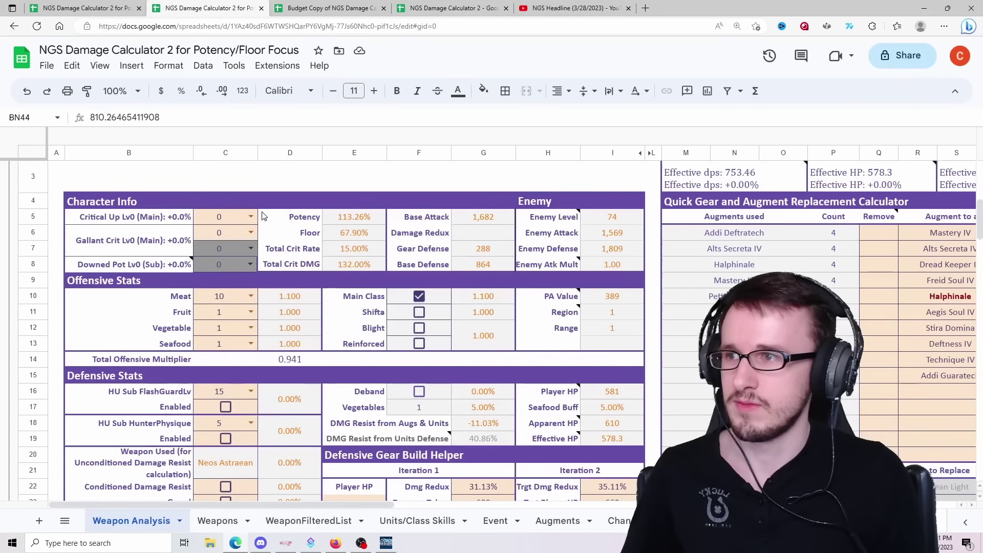
click(251, 216)
click(233, 344)
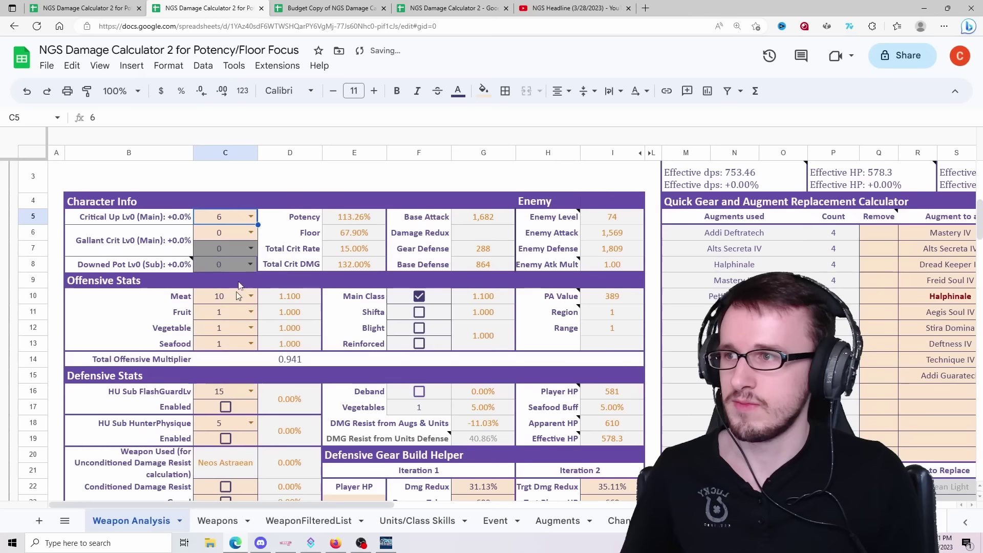
click(251, 233)
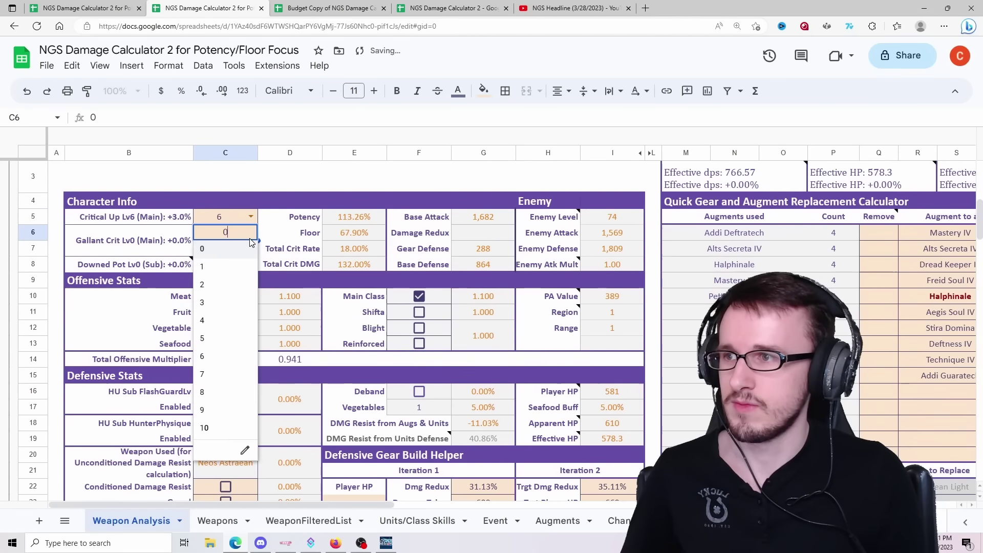
click(220, 292)
Step: Review the Potency Focus calculator's character and add-on settings, and select the Neos Astraean's Fixa Fatale 5 DPS value
click(77, 6)
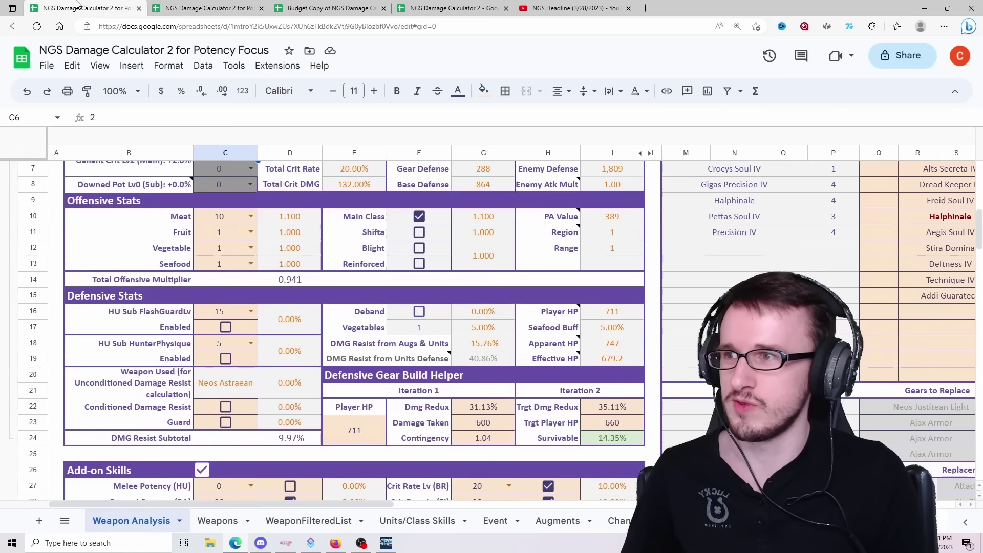
scroll(235, 374, up, 5)
scroll(242, 356, down, 4)
scroll(241, 355, up, 1)
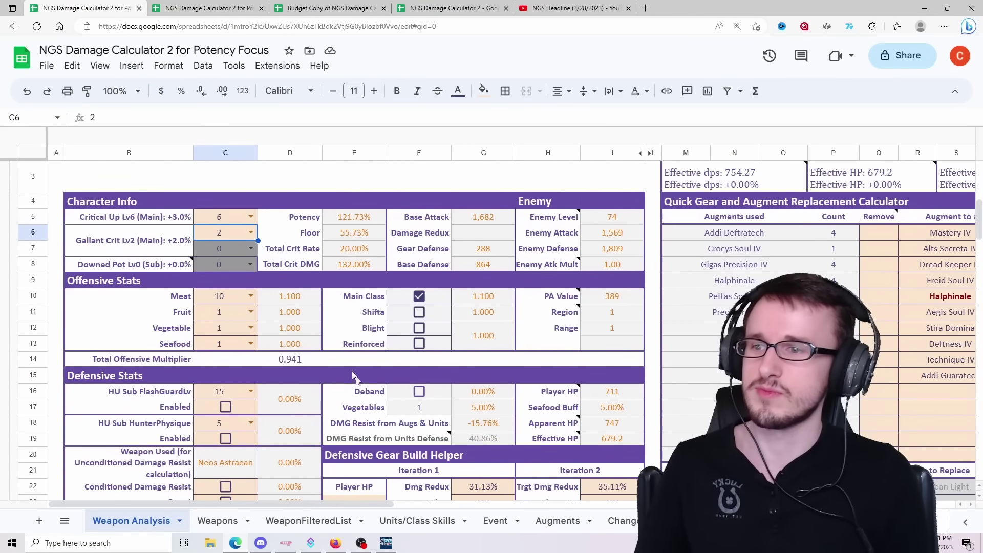
scroll(521, 402, down, 1)
scroll(522, 405, down, 5)
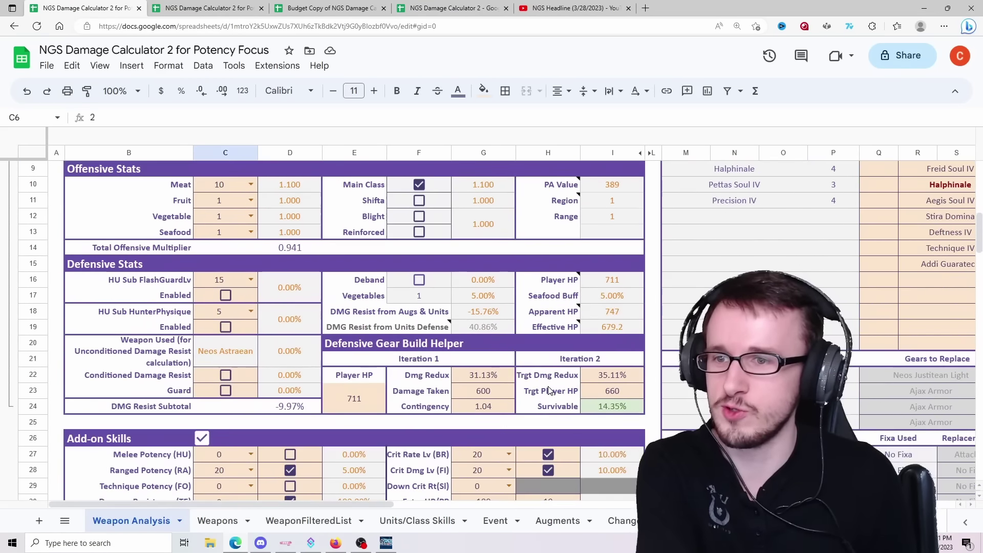
scroll(506, 414, down, 1)
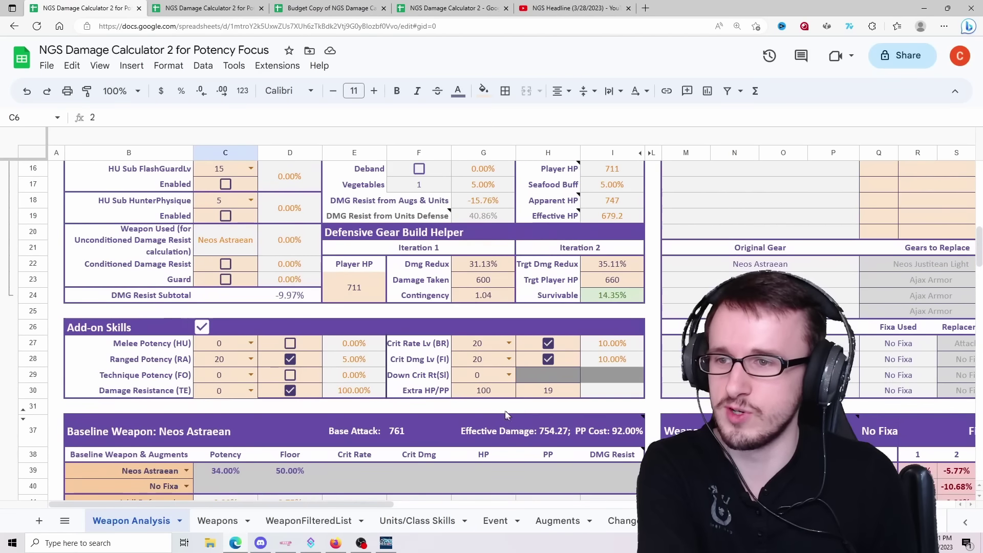
drag(364, 502, 640, 492)
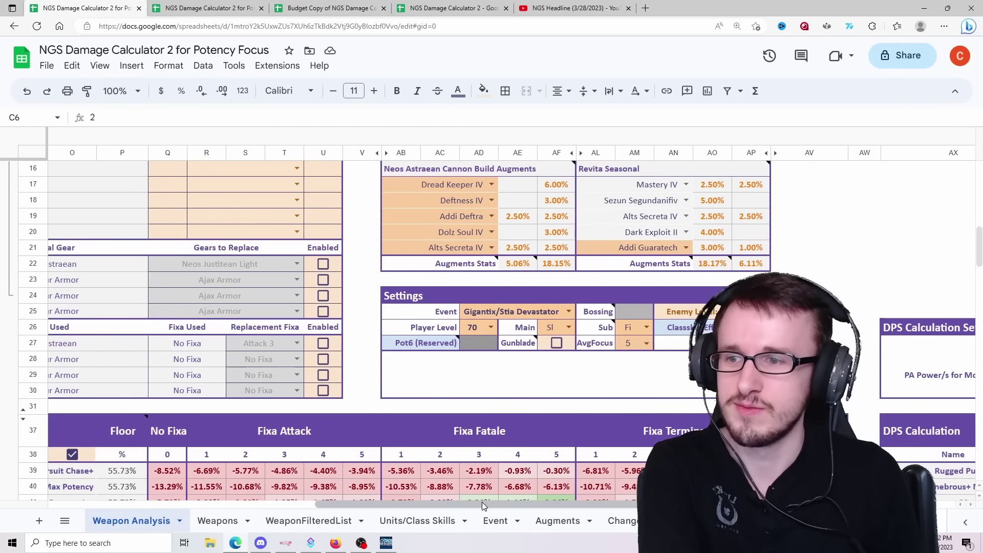
drag(482, 502, 776, 503)
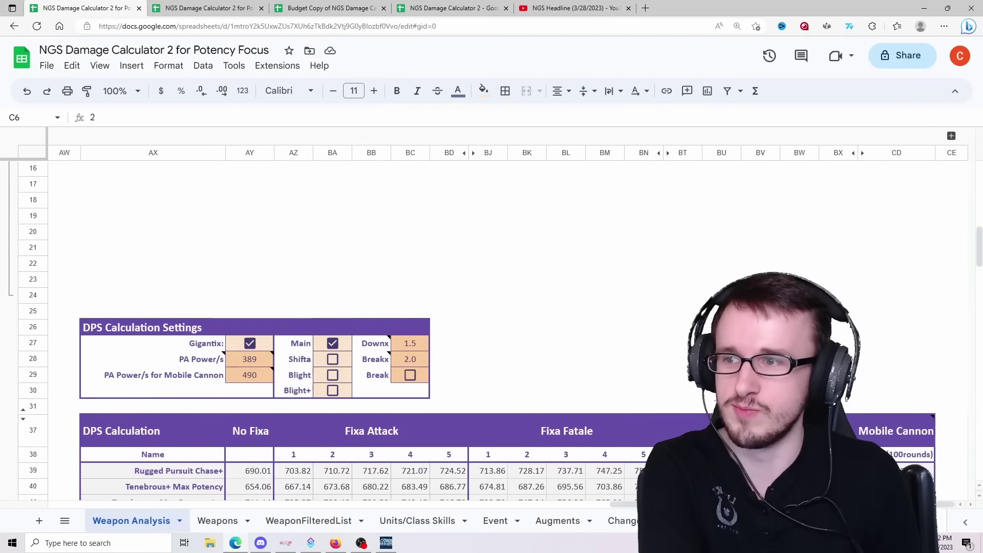
scroll(567, 412, down, 5)
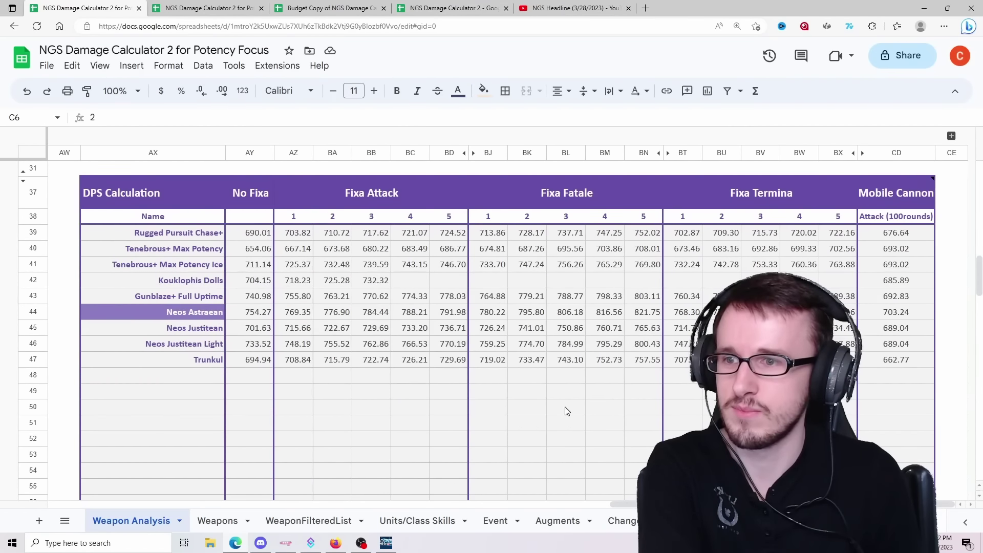
click(567, 408)
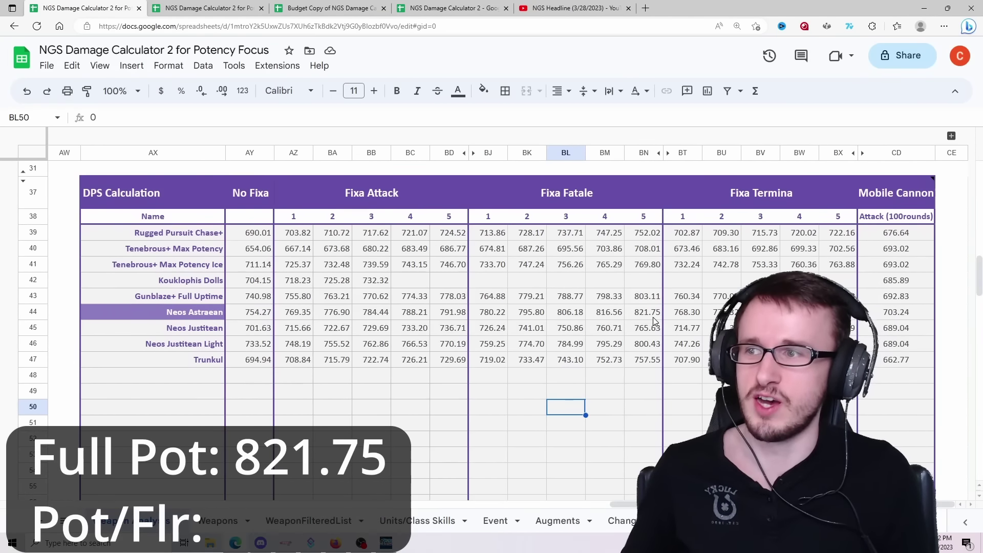
click(646, 313)
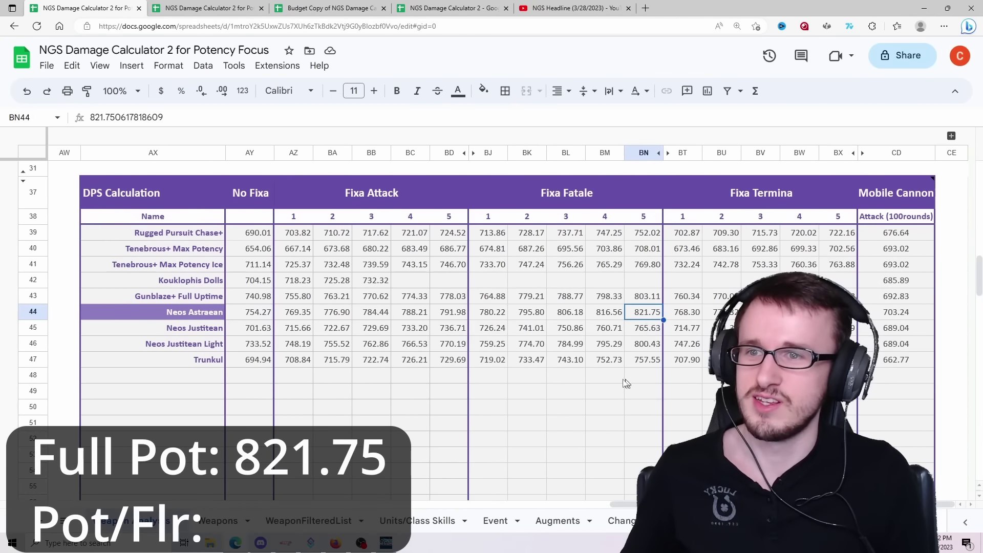
Step: Switch to the Potency/Floor Focus calculator and select the Neos Astraean's Fixa Fatale 5 value in the DPS Calculation table
click(210, 9)
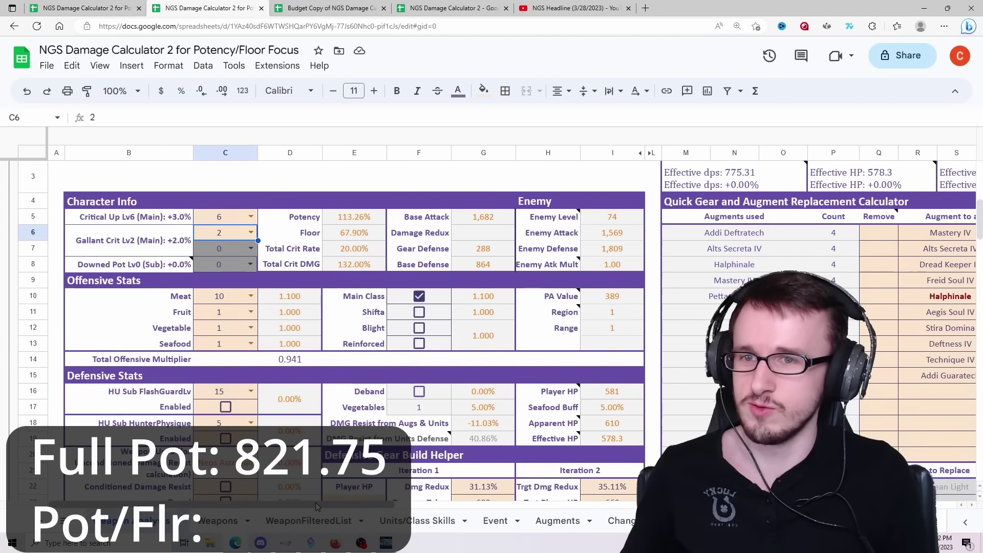
drag(315, 504, 850, 503)
scroll(492, 328, down, 5)
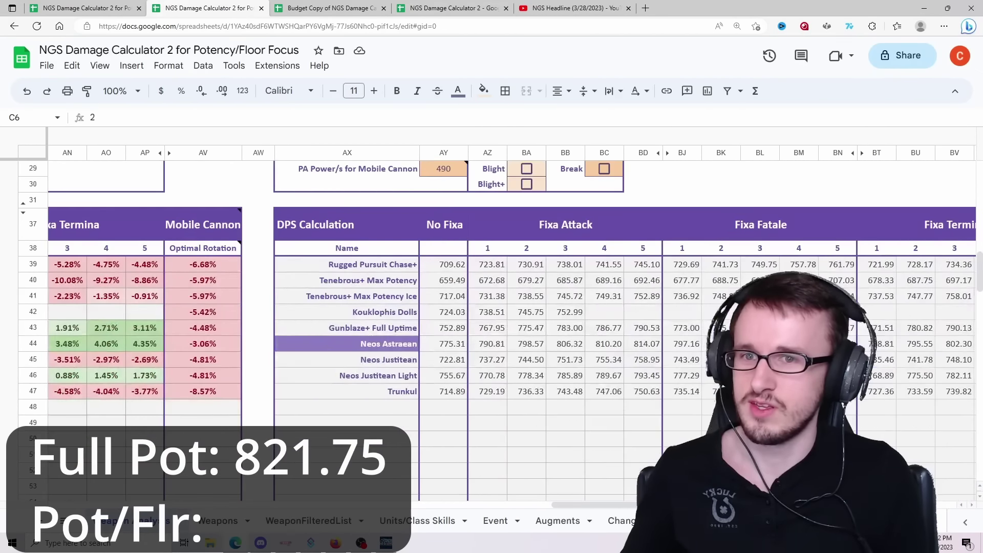
scroll(492, 328, right, 4)
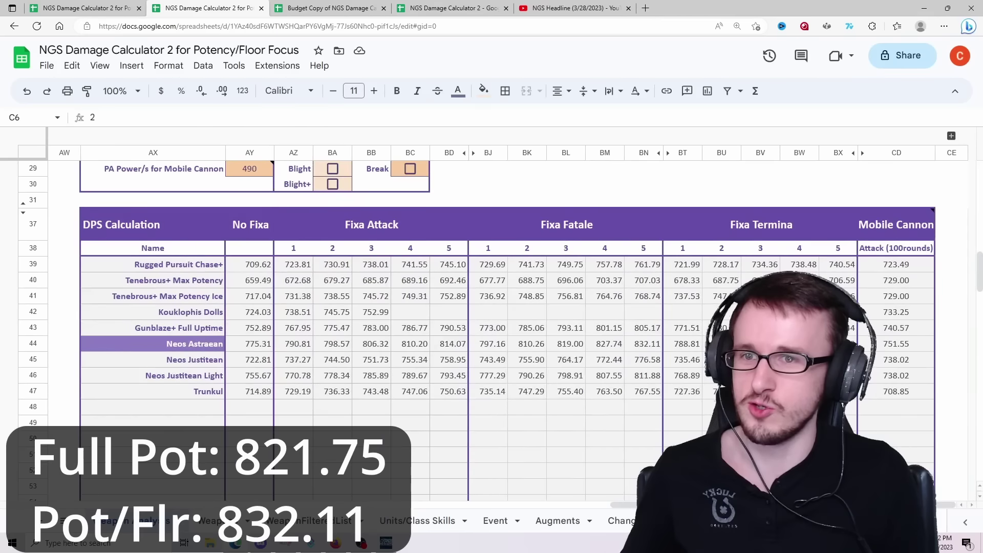
click(643, 343)
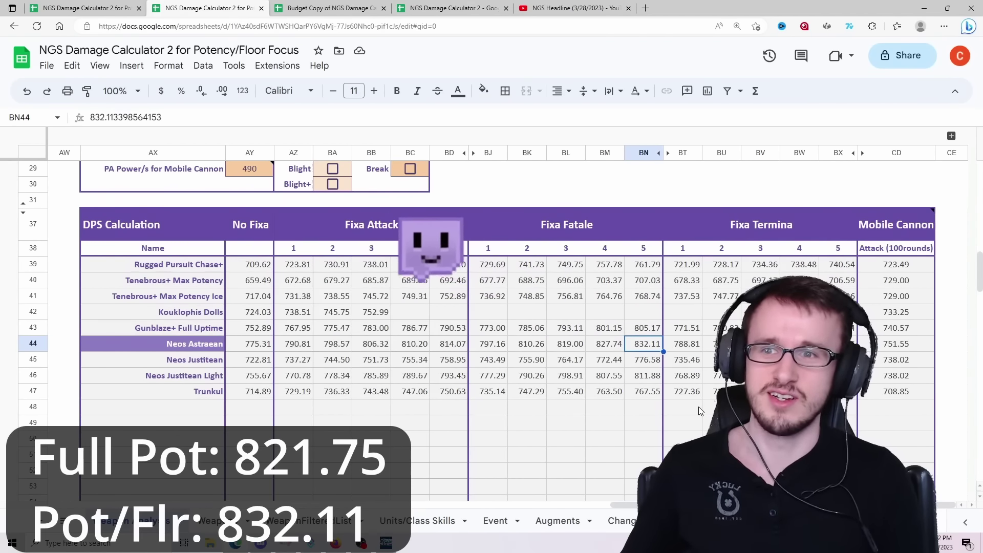
Step: Set the Down Crit Rt (Sl) add-on skill to 20 in the Potency/Floor Focus calculator
scroll(699, 407, left, 15)
scroll(337, 347, up, 4)
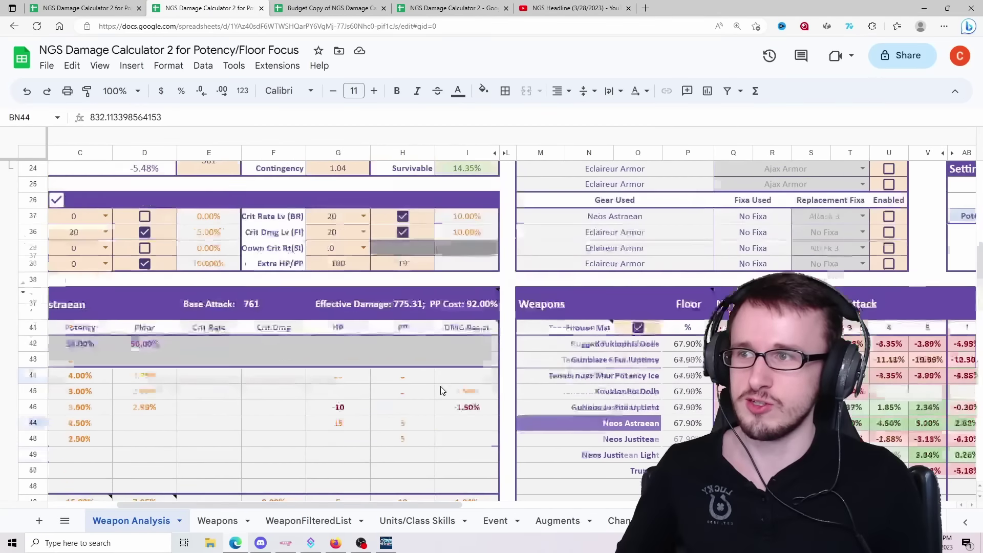
double_click(336, 359)
scroll(338, 451, down, 4)
scroll(339, 471, down, 2)
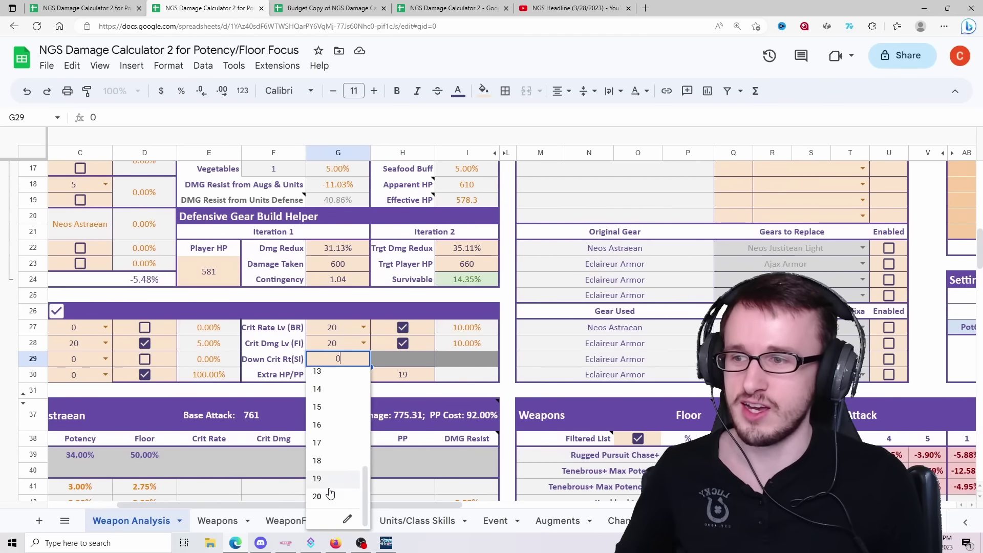
click(329, 505)
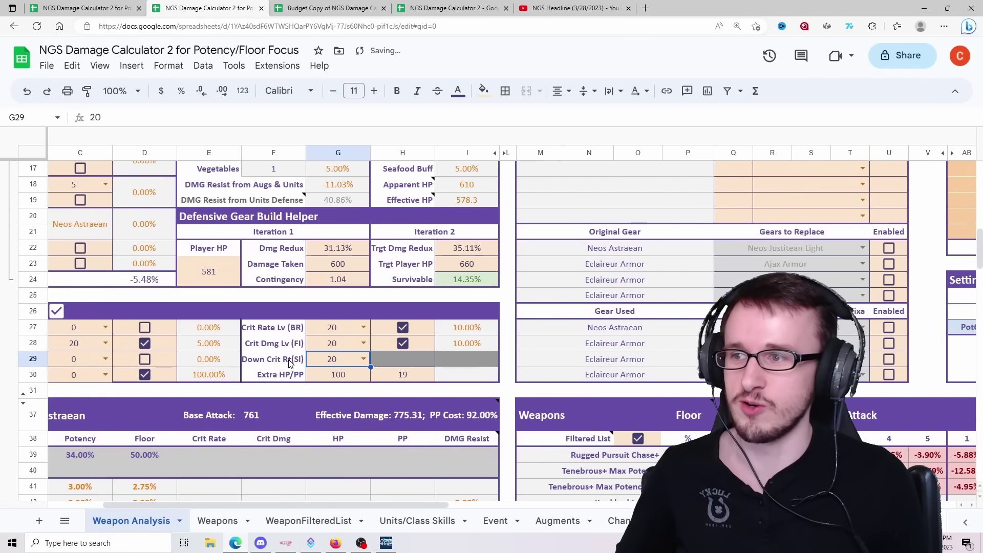
Step: In the Potency Focus calculator, set the Down Crit Rt (Sl) add-on skill level to 20
click(82, 7)
drag(624, 504, 94, 509)
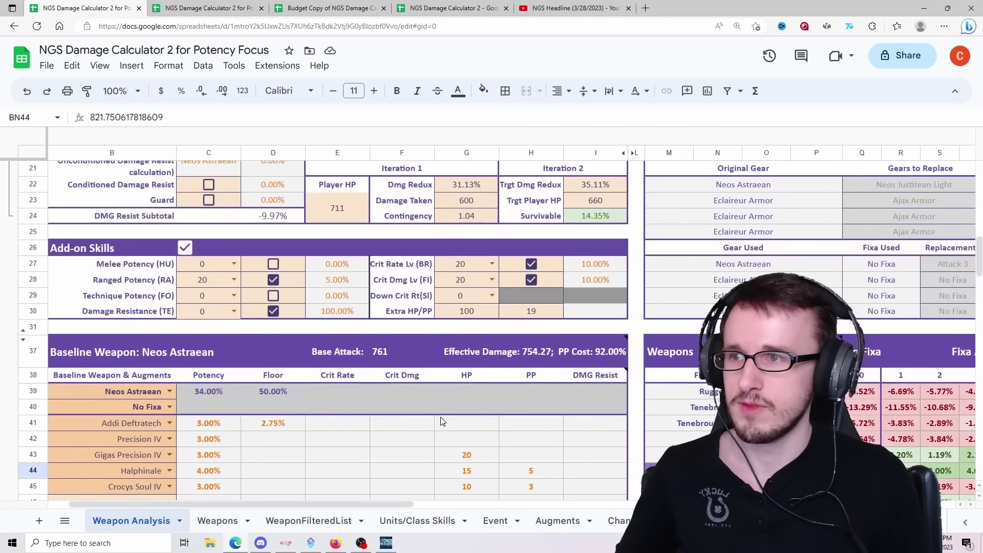
scroll(491, 305, up, 3)
click(492, 295)
scroll(472, 432, down, 5)
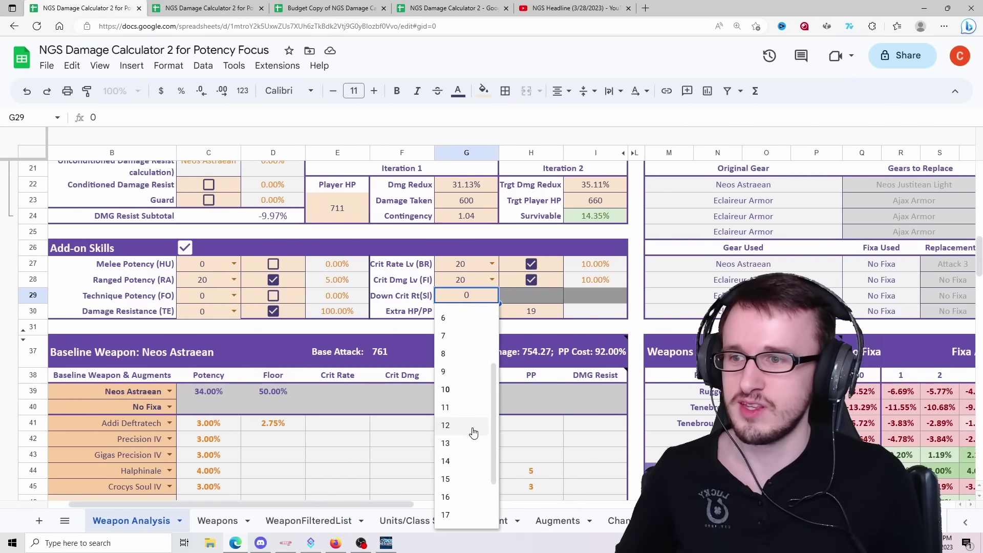
click(483, 465)
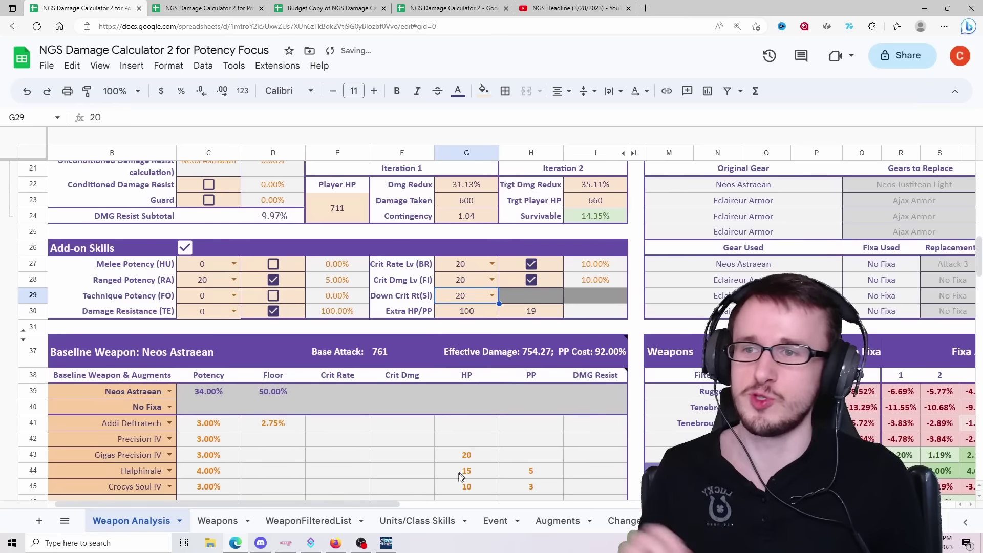
Step: Enable the Downed setting in both the Potency Focus and Potency/Floor Focus calculators
drag(380, 505, 661, 504)
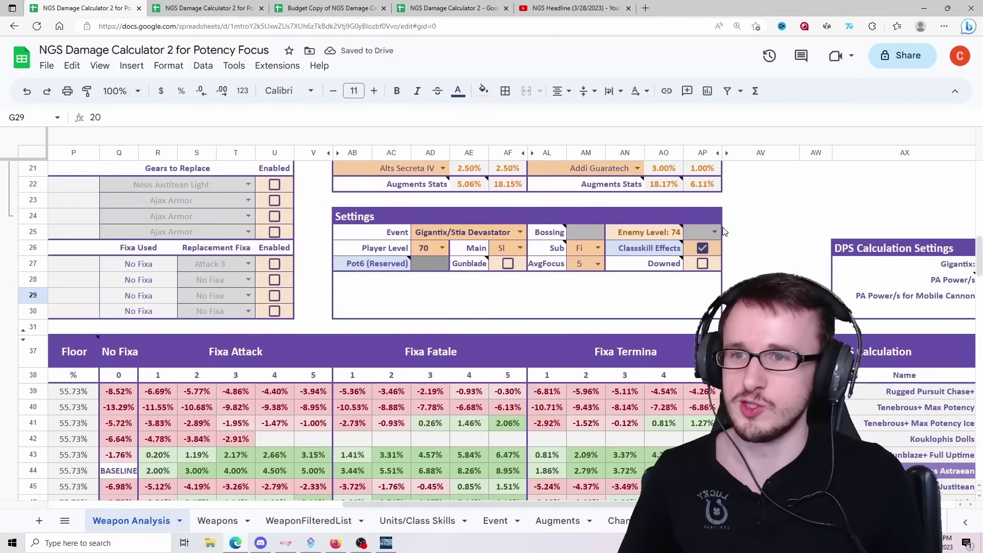
click(701, 265)
click(193, 6)
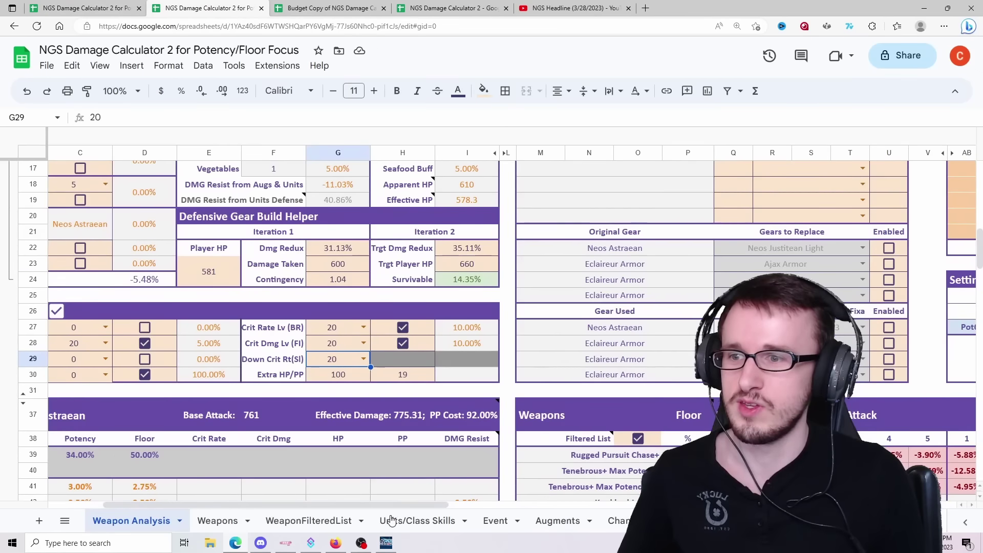
drag(401, 505, 704, 505)
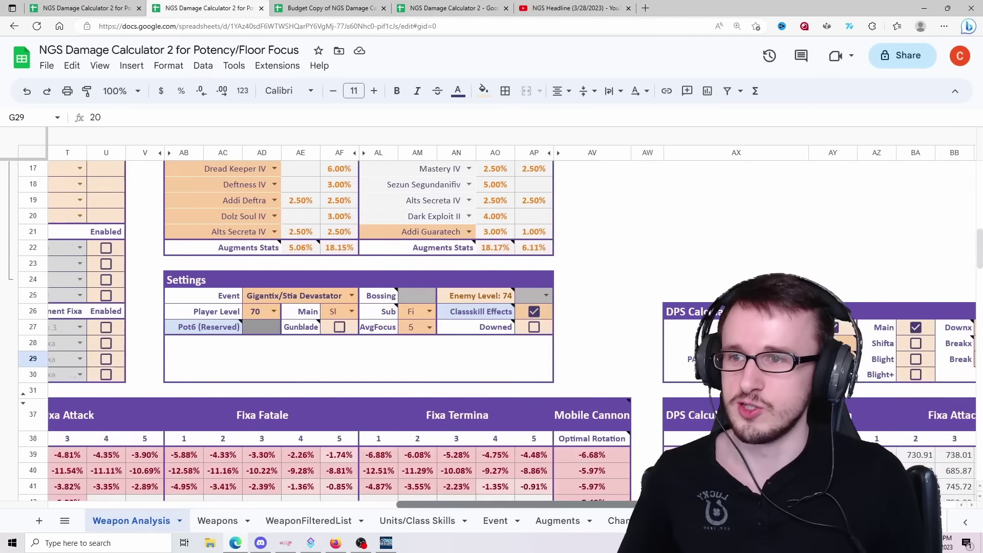
click(534, 327)
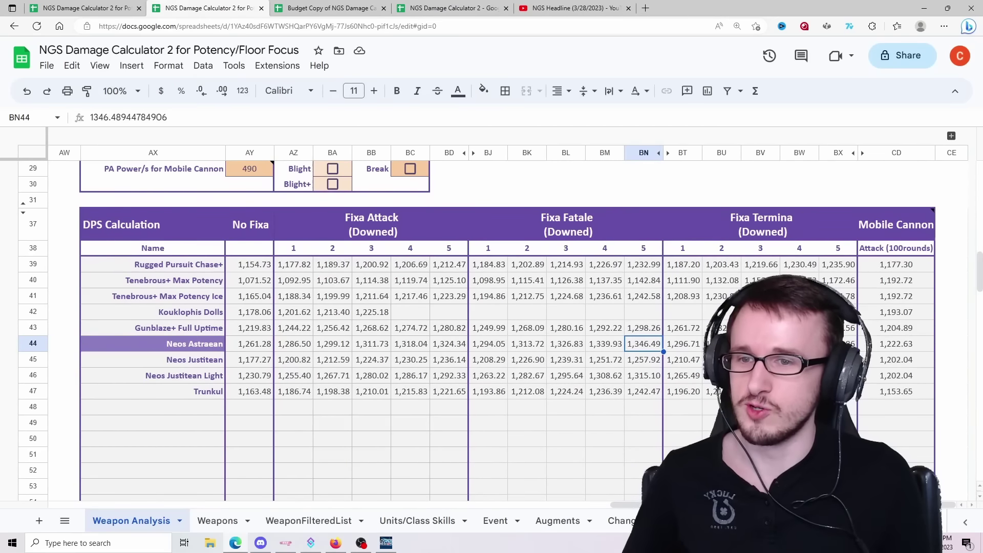
Step: Select the Neos Astraean's downed Fixa Termina 5 value in the Potency/Floor Focus calculator's DPS Calculation table
scroll(501, 293, down, 1)
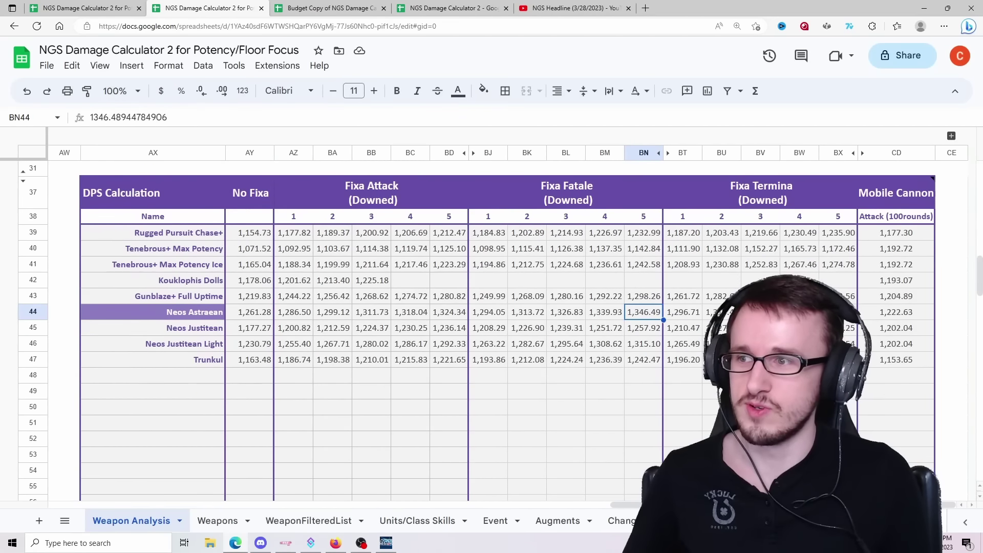
click(838, 312)
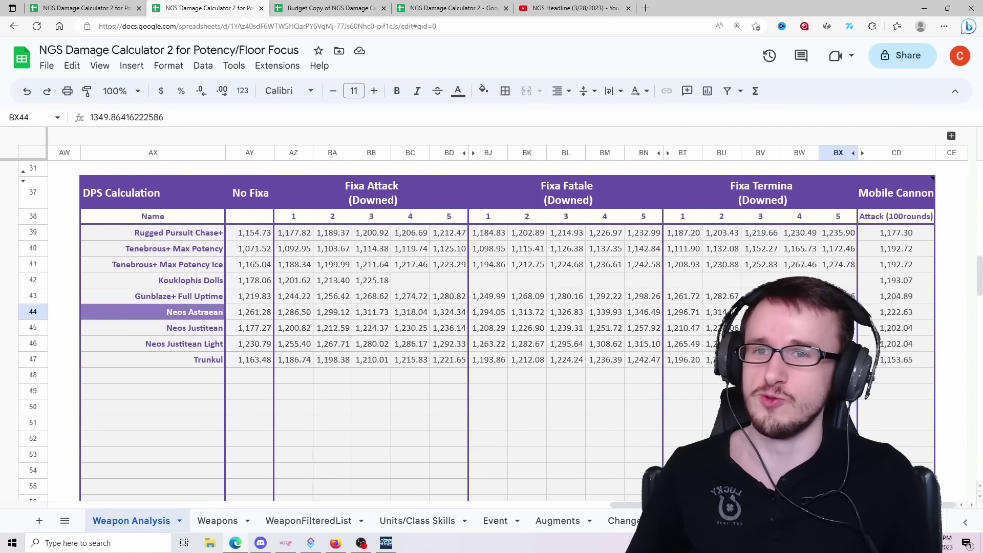
scroll(831, 217, down, 2)
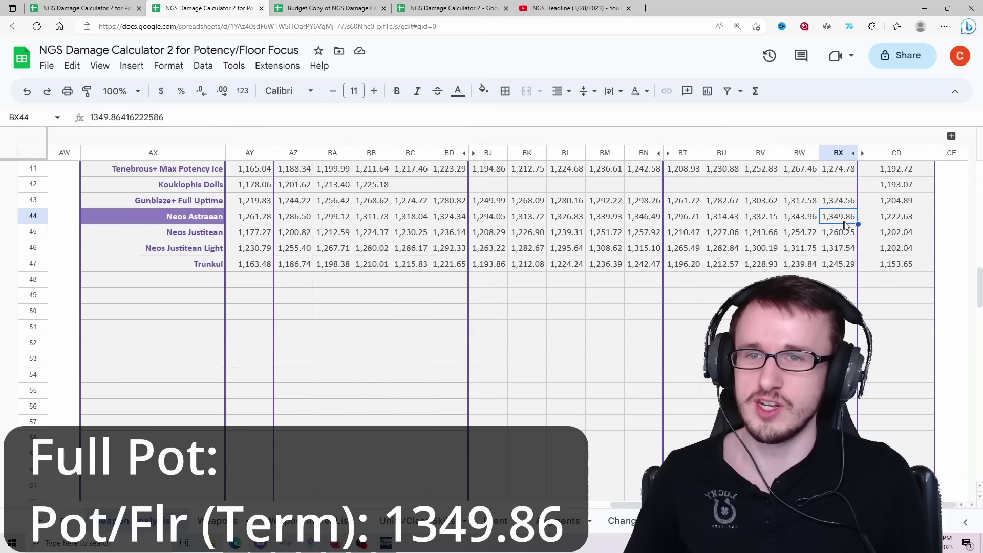
Step: In the Potency Focus calculator, compare the Neos Astraean's downed Fixa Termina 5 and Fixa Fatale 5 DPS values, ending on Fixa Fatale 5
click(82, 8)
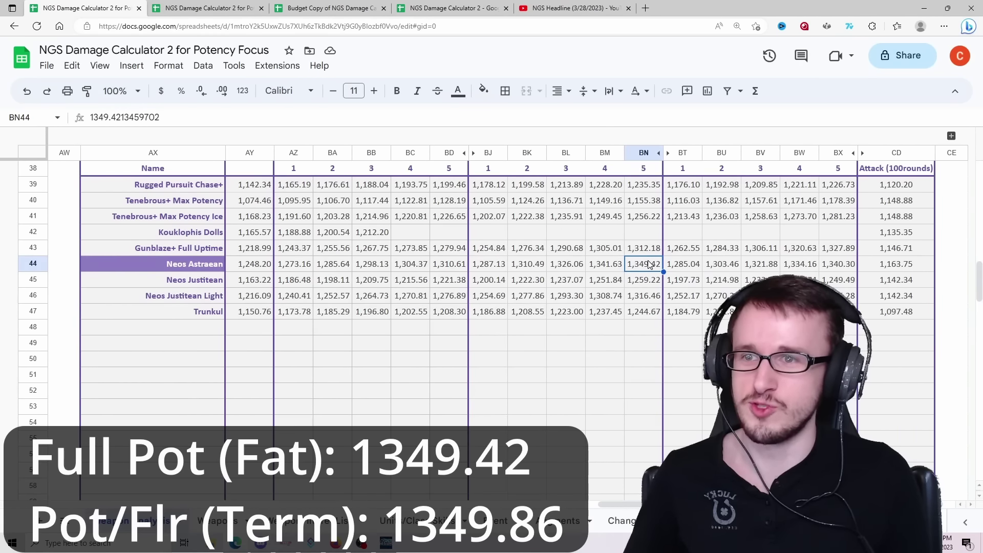
click(848, 267)
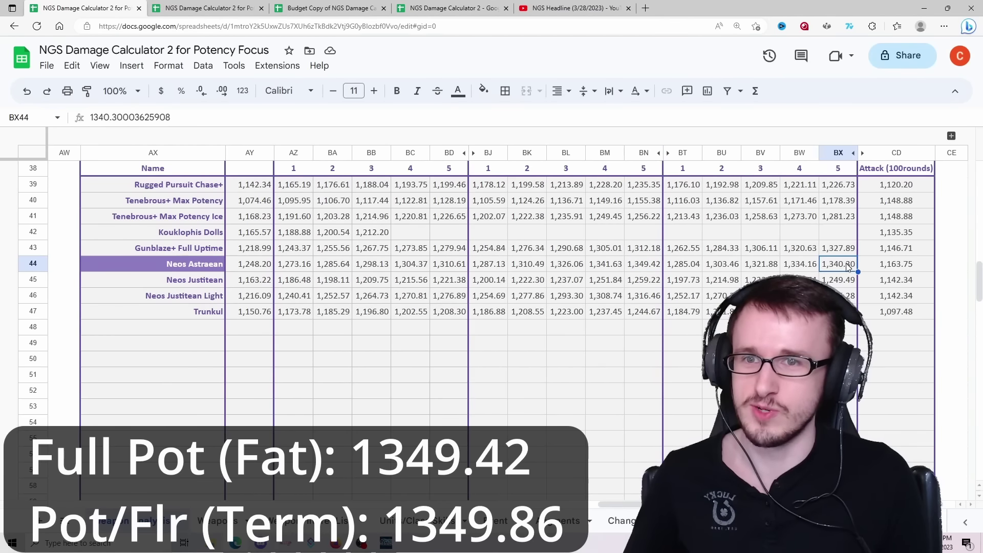
click(647, 271)
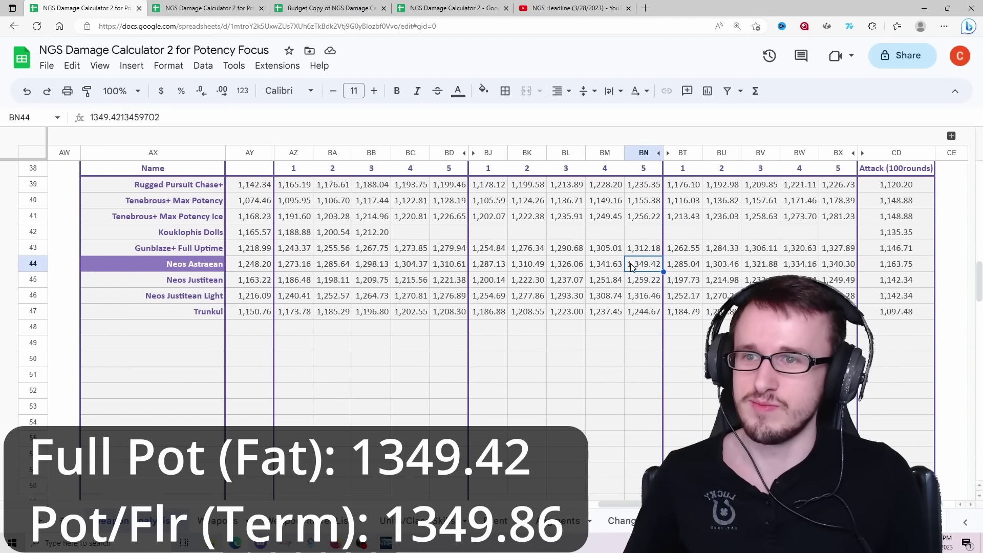
Step: Examine the Potency/Floor Focus calculator's baseline weapon and armor augments, add-on skills and defensive stats
key(ctrl+Tab)
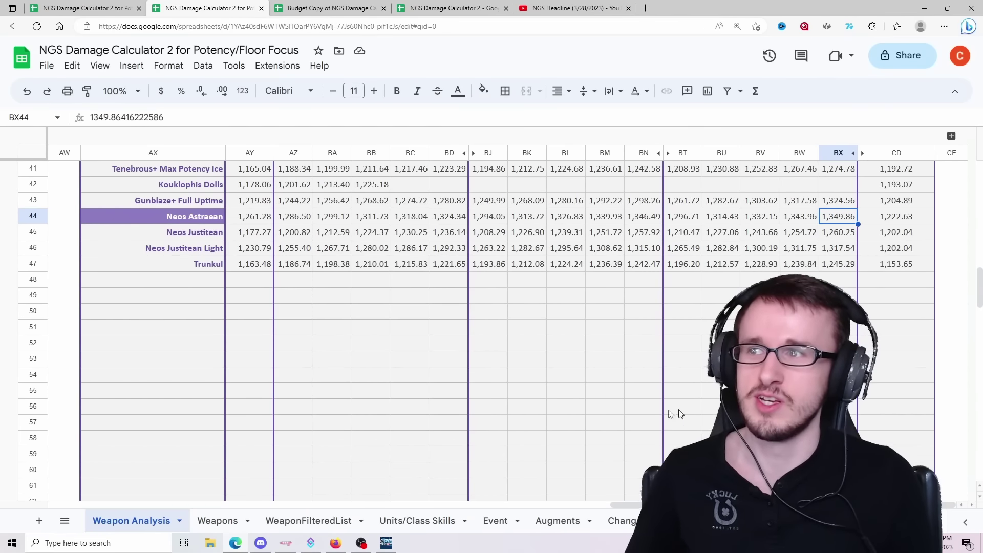
scroll(470, 410, up, 2)
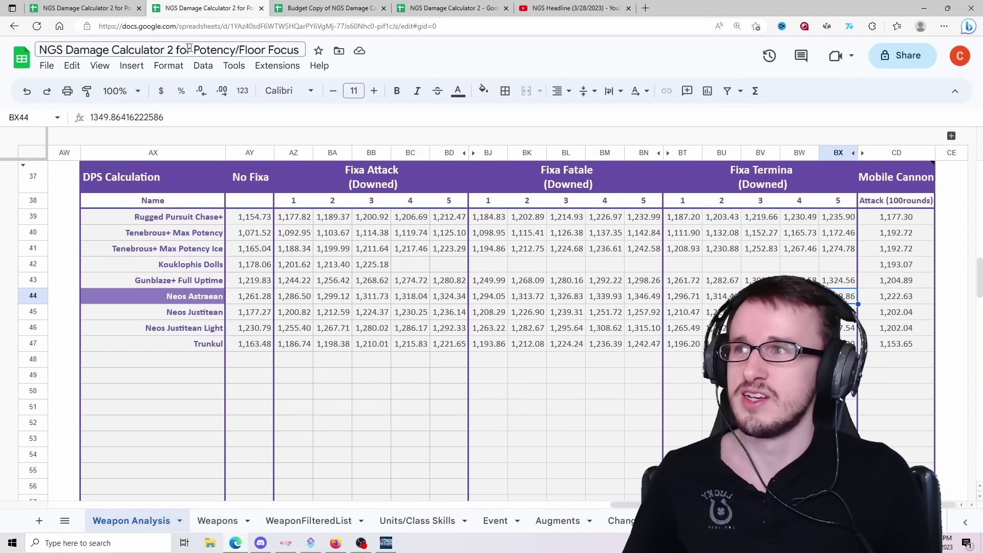
scroll(359, 185, left, 15)
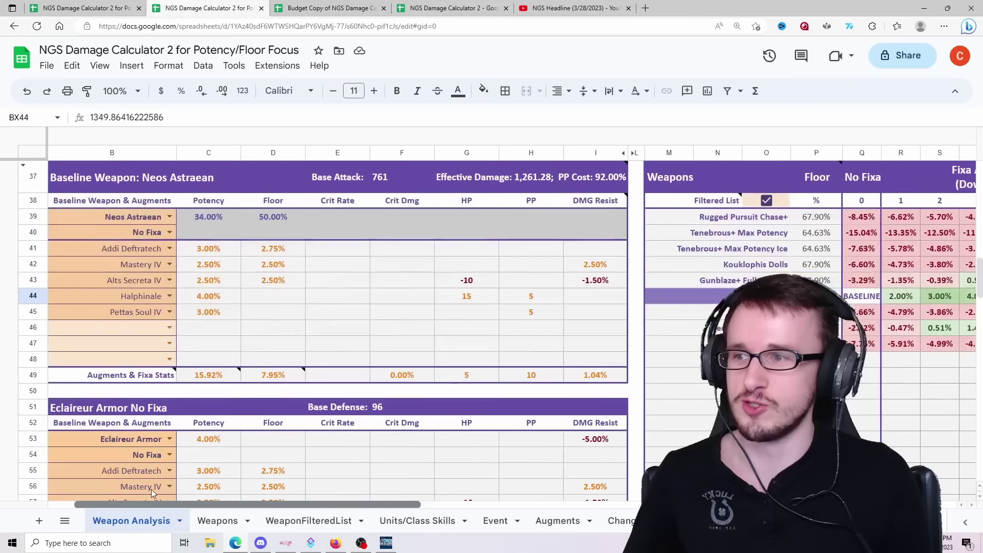
scroll(298, 416, down, 2)
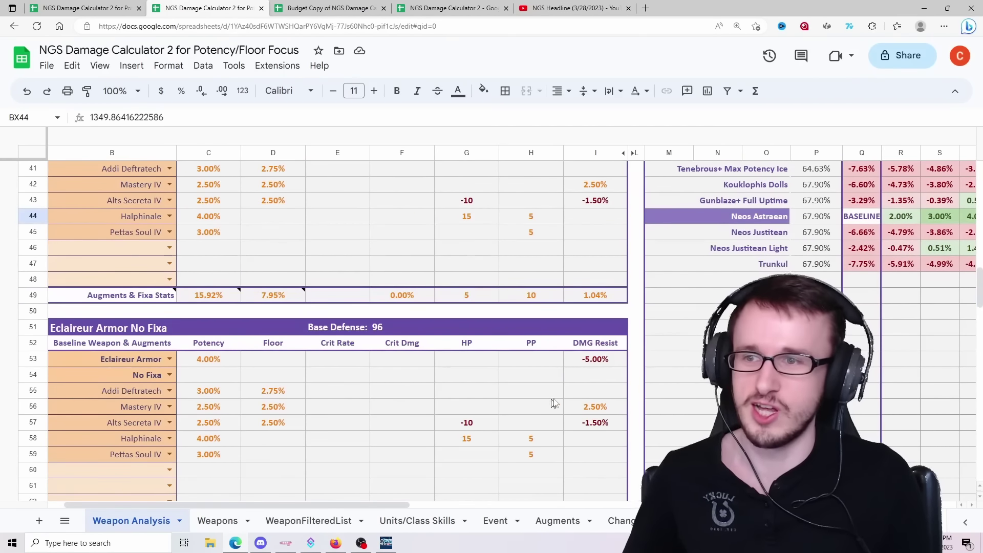
scroll(622, 408, up, 1)
scroll(639, 439, up, 9)
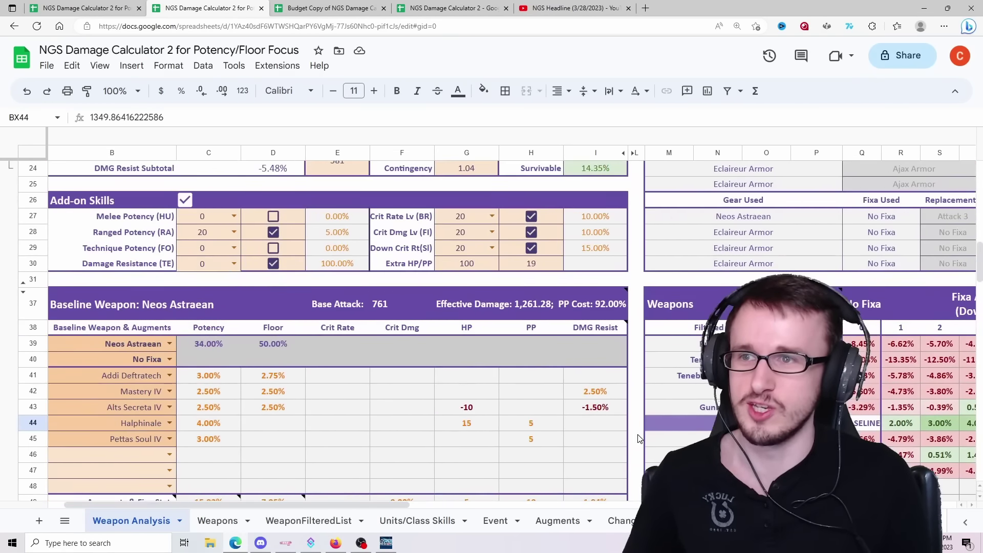
scroll(597, 365, down, 1)
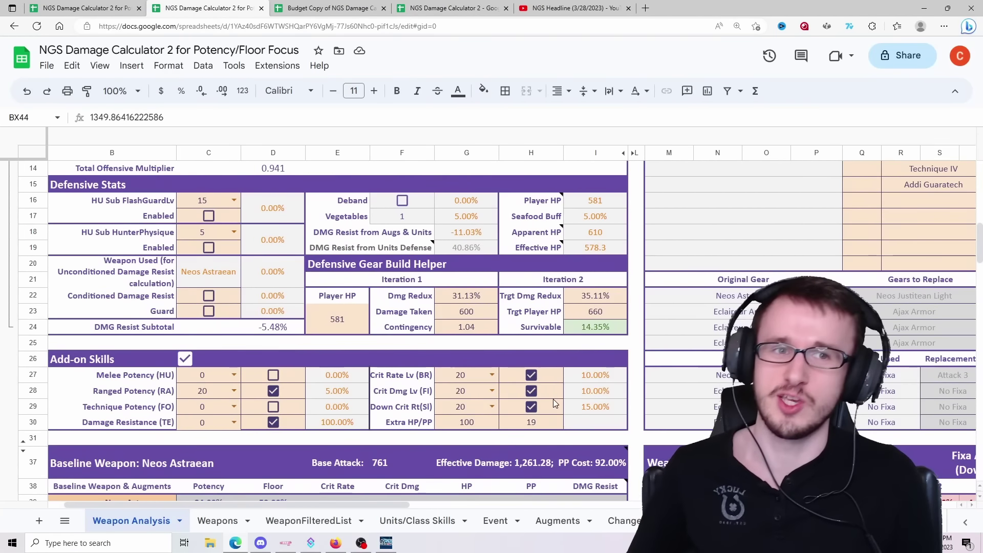
scroll(657, 375, down, 4)
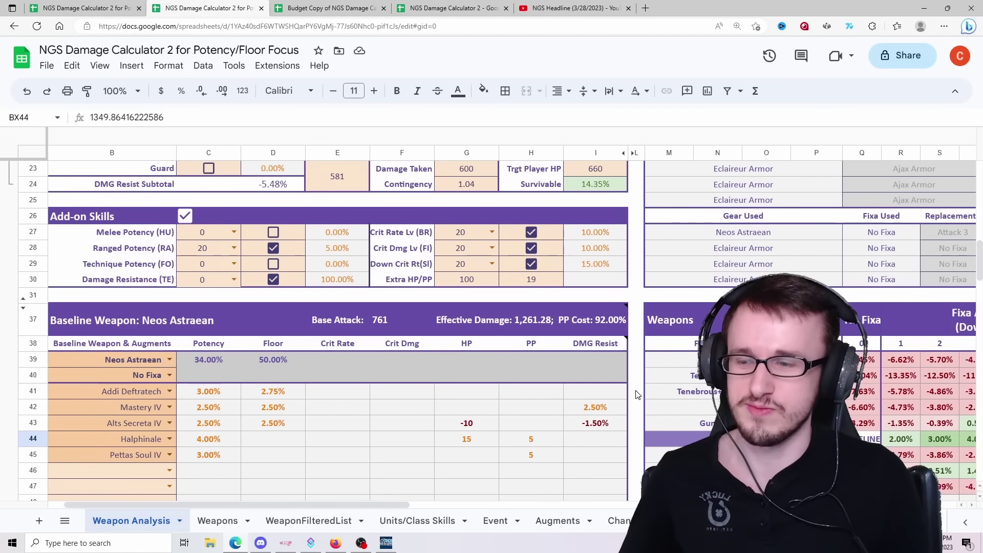
scroll(637, 394, up, 2)
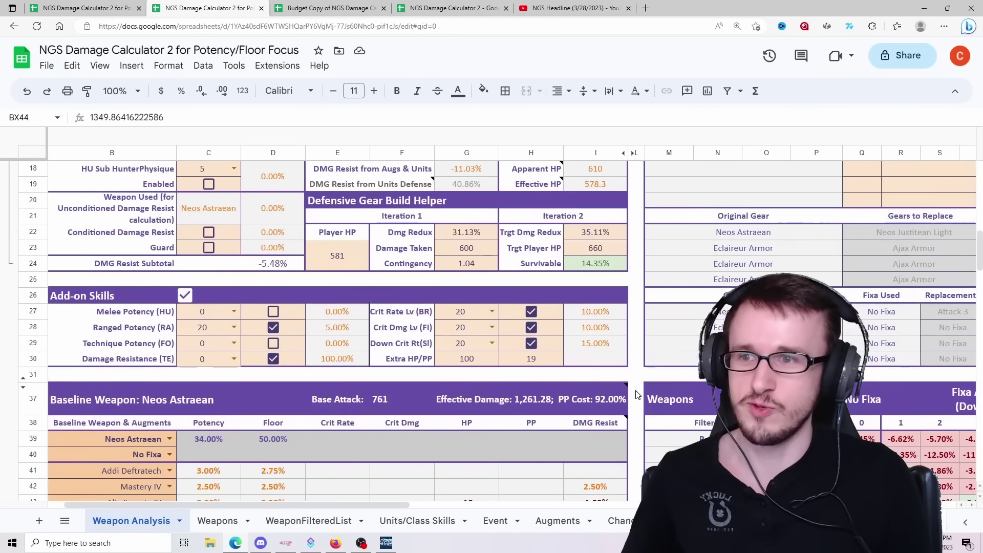
scroll(638, 394, up, 1)
scroll(638, 394, up, 2)
scroll(640, 397, down, 5)
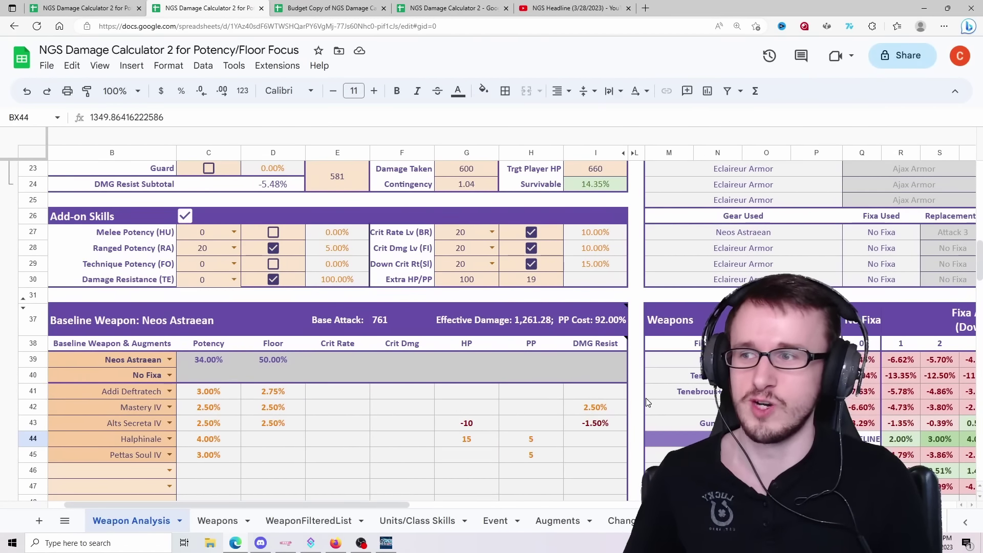
scroll(646, 398, up, 5)
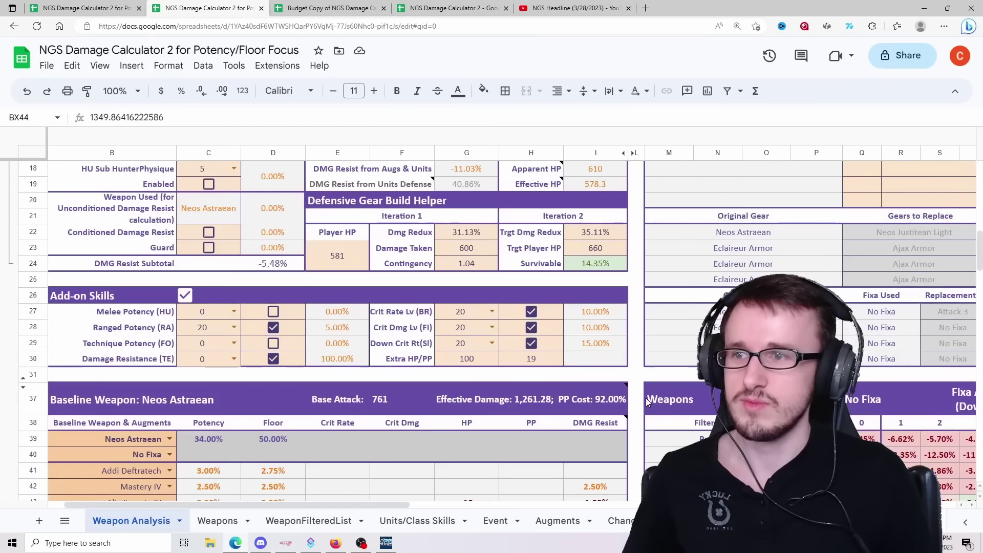
scroll(643, 395, up, 3)
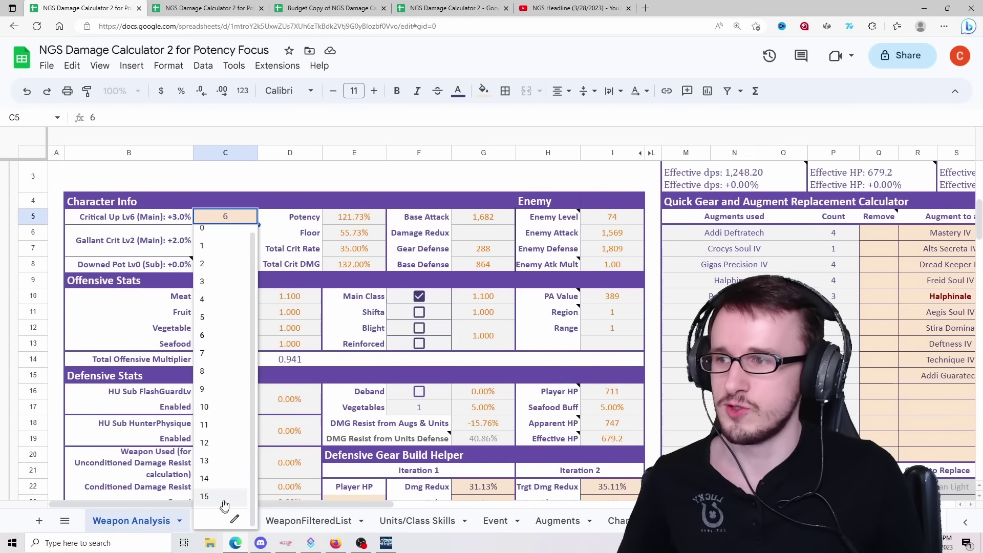
Step: Set Critical Up to level 15 and Gallant Crit to level 10 in the Potency Focus calculator's Character Info
click(224, 501)
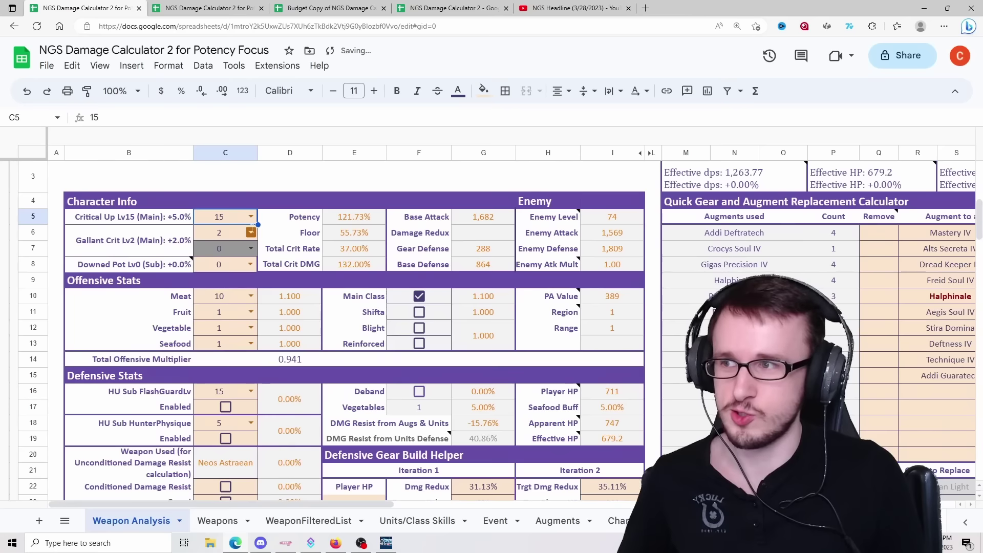
click(251, 232)
click(225, 417)
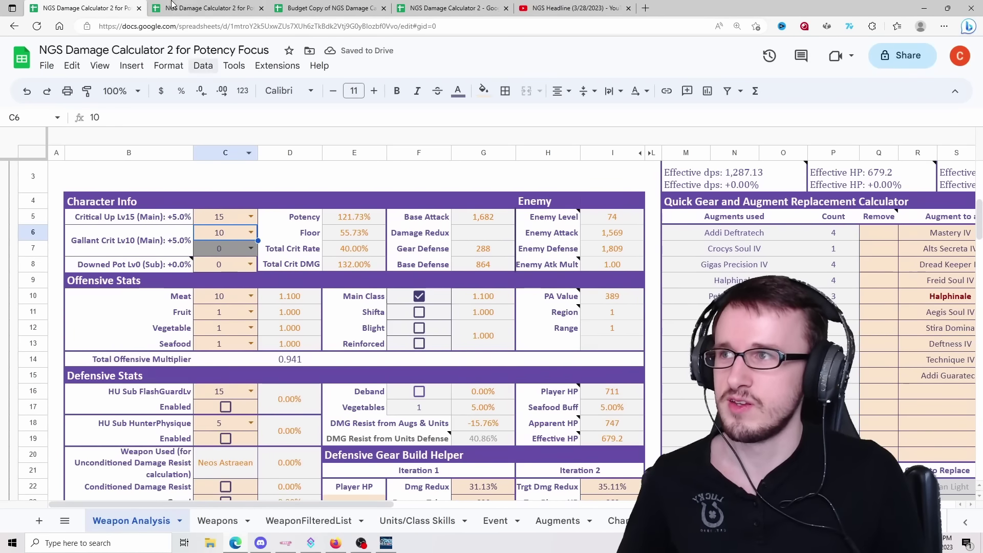
Step: In the Potency/Floor Focus calculator, set the Critical Up level to 15 and the Gallant Crit level to 10
key(ctrl+Tab)
scroll(271, 333, left, 1)
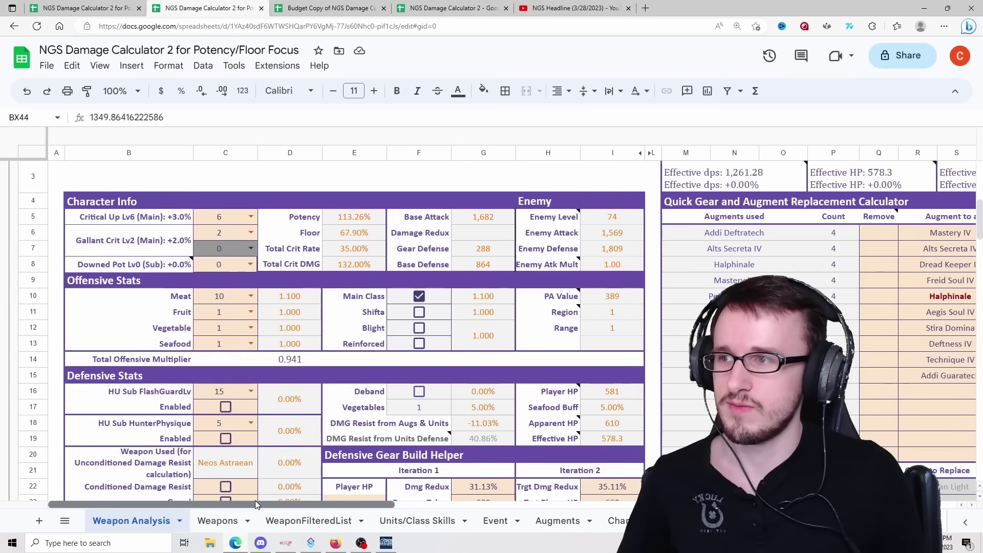
click(251, 217)
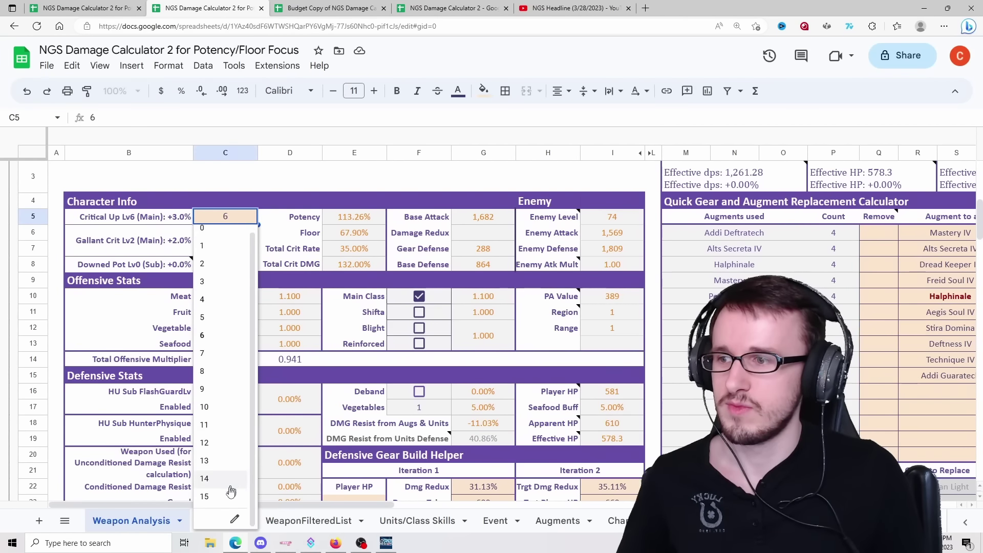
click(221, 518)
click(247, 232)
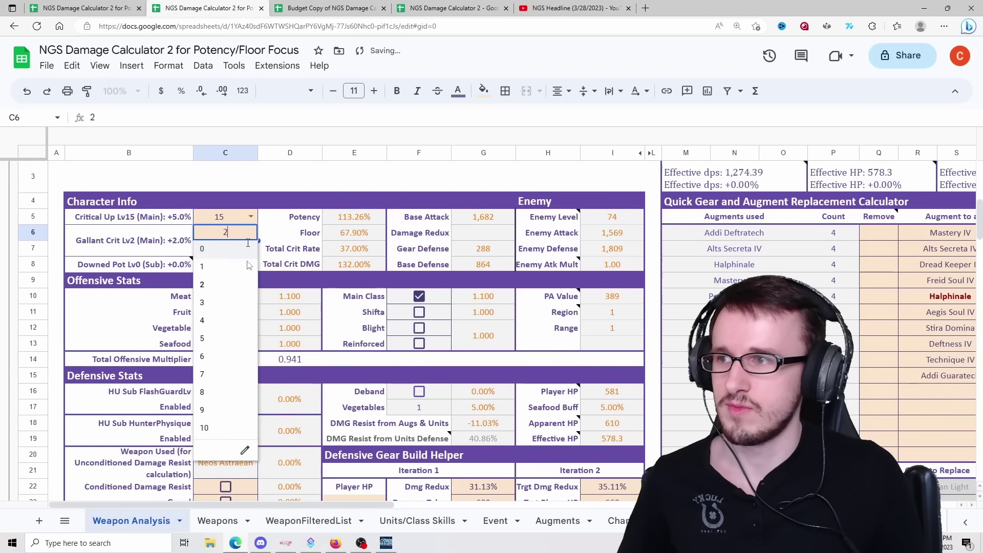
click(220, 429)
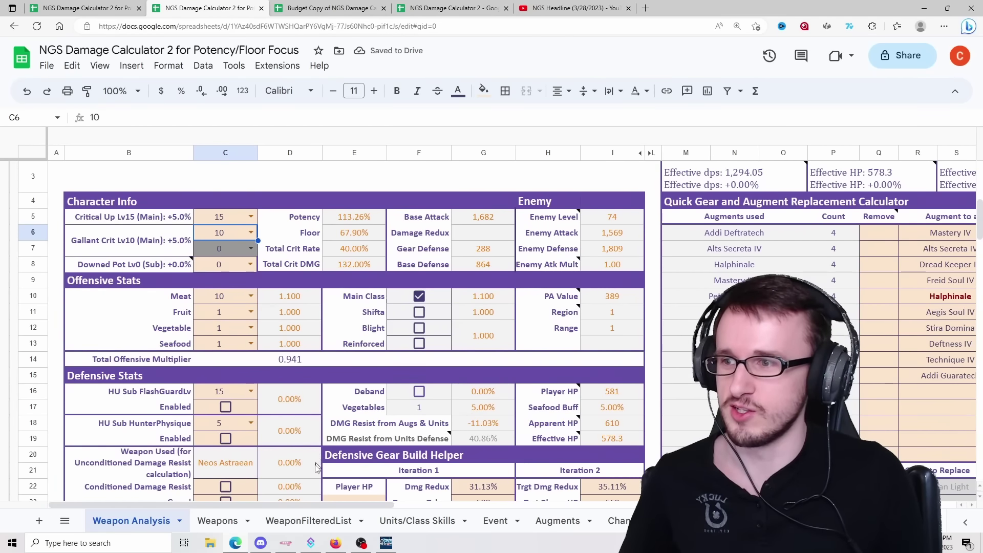
Step: Return to the Potency Focus calculator and turn off its Downed setting
scroll(330, 415, down, 5)
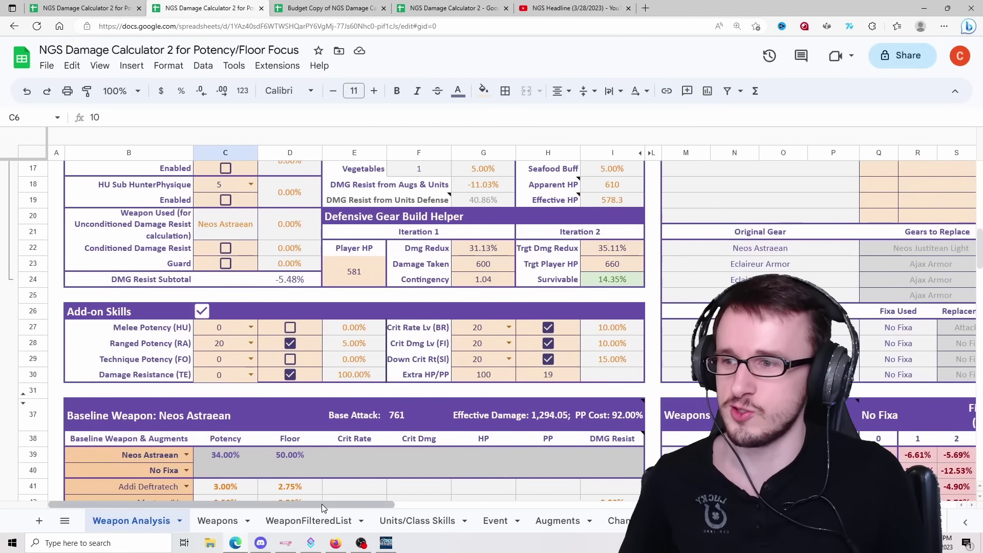
drag(324, 503, 600, 484)
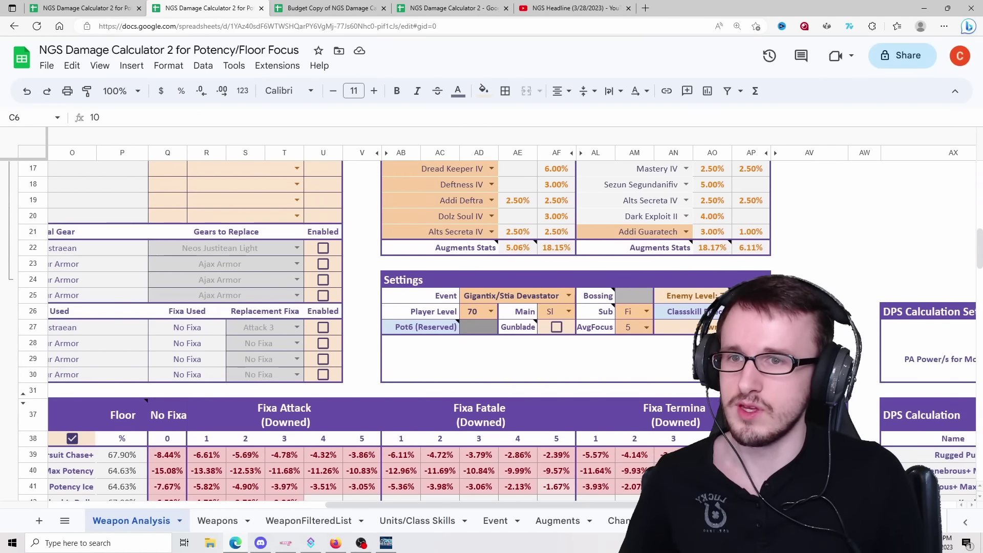
key(ctrl+shift+Tab)
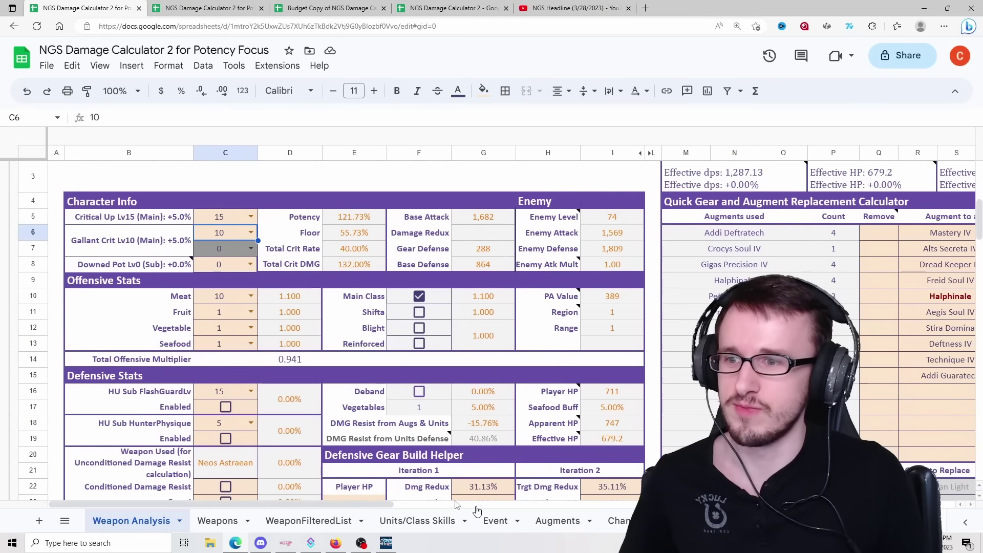
scroll(536, 500, right, 10)
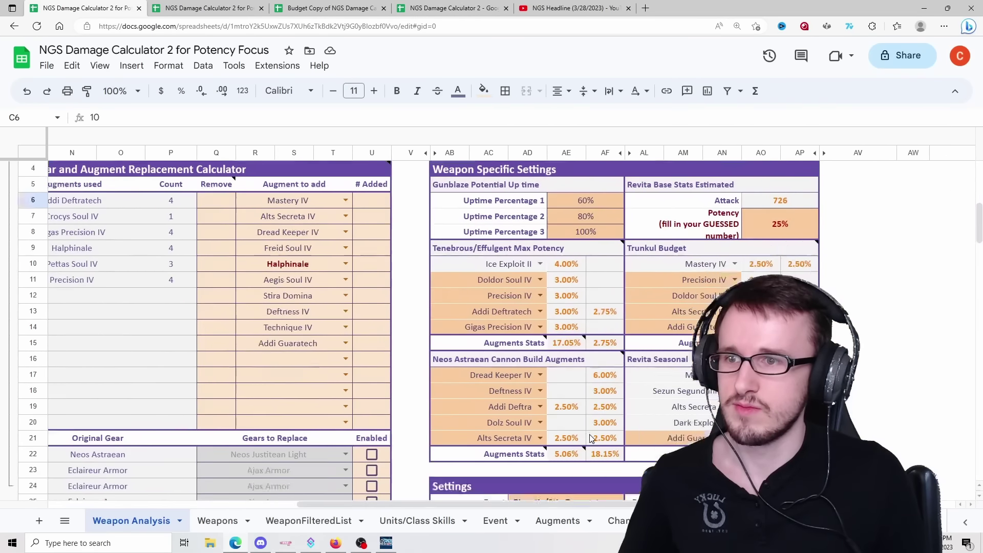
scroll(590, 439, down, 5)
click(798, 296)
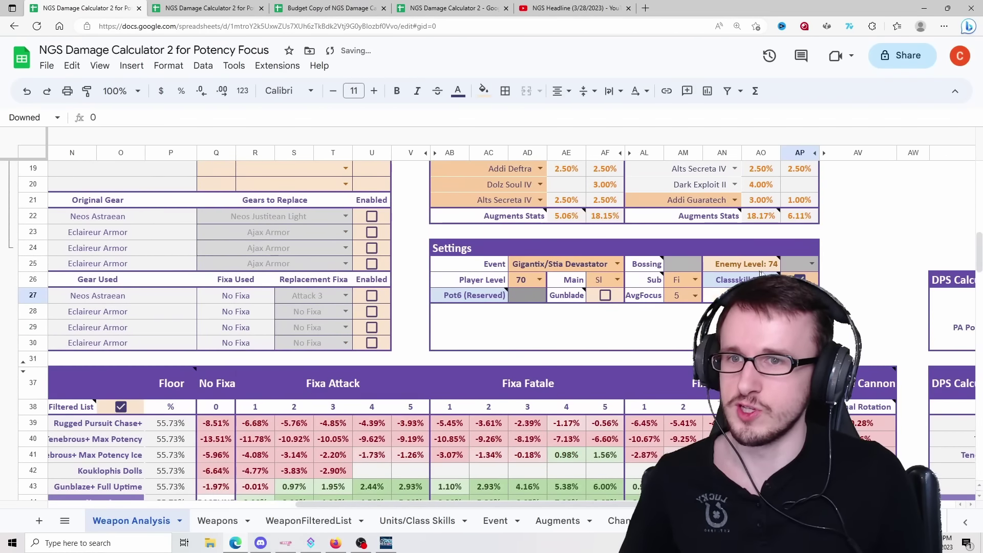
Step: Select the Neos Astraean's non-downed Fixa Fatale 5 value in the Potency Focus calculator's DPS Calculation table
drag(533, 506, 882, 509)
click(537, 423)
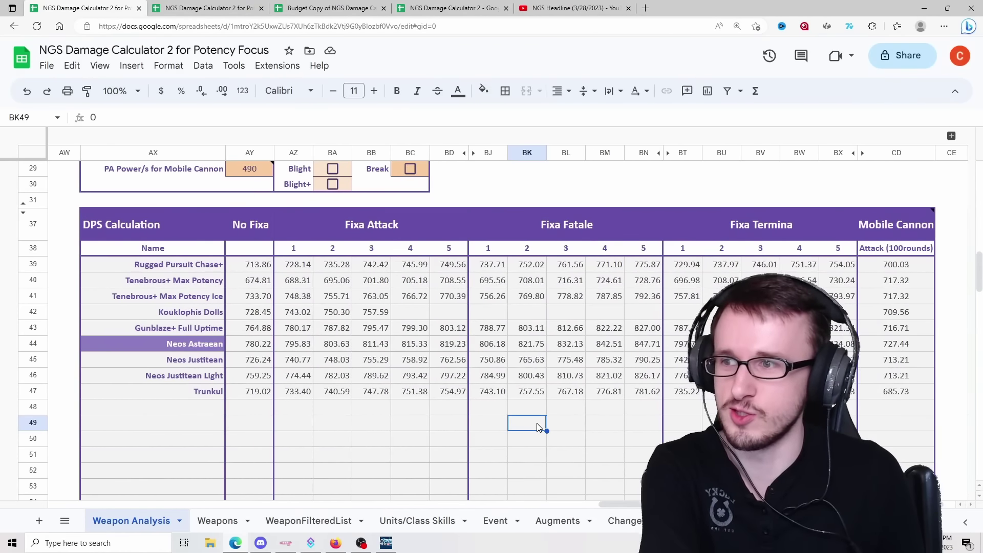
click(638, 342)
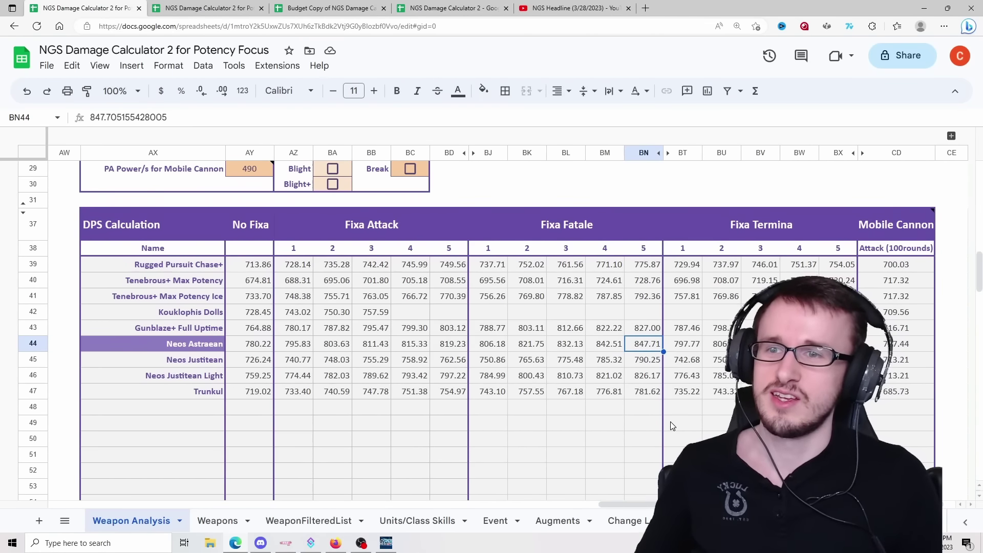
scroll(673, 426, up, 2)
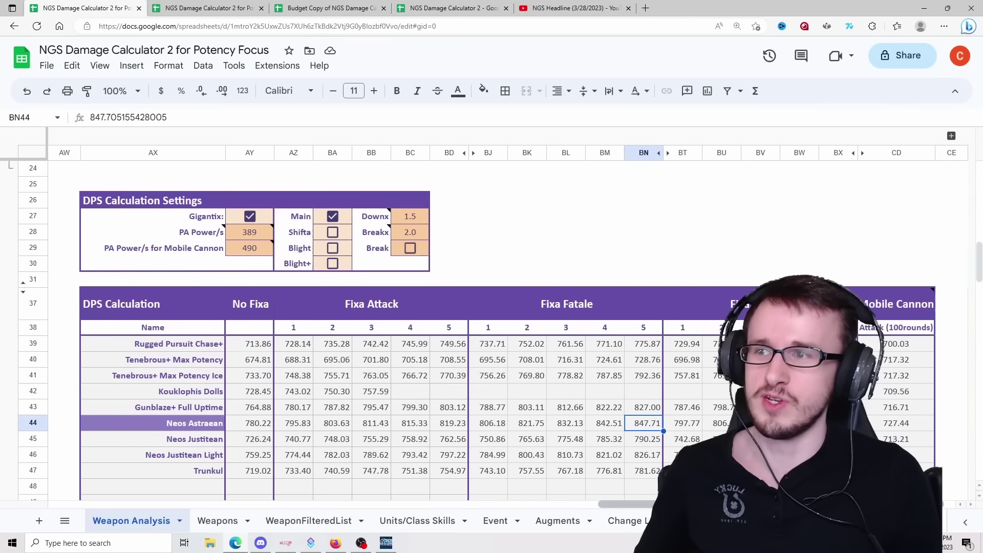
Step: Turn on the Gunblade setting in the Potency Focus calculator's Settings block
drag(682, 504, 523, 505)
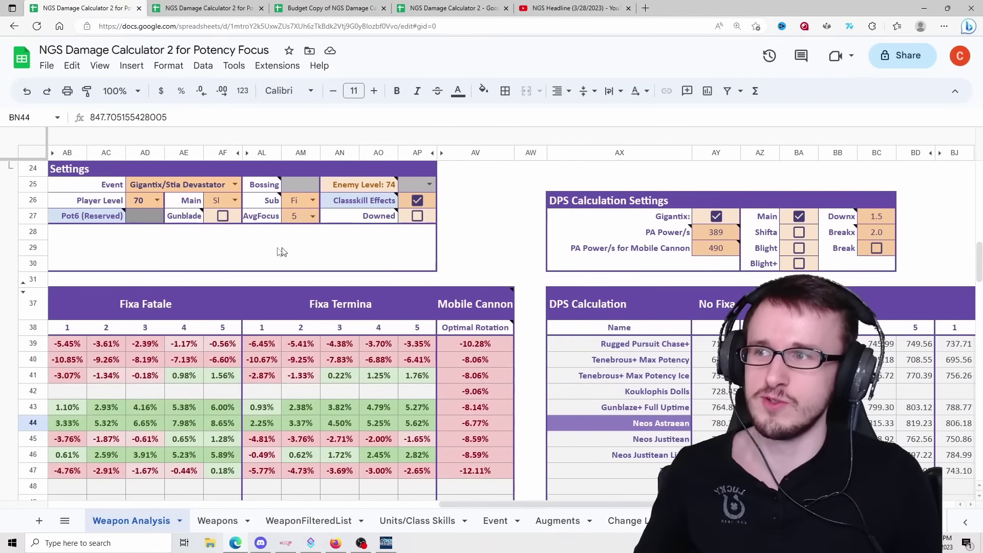
click(223, 217)
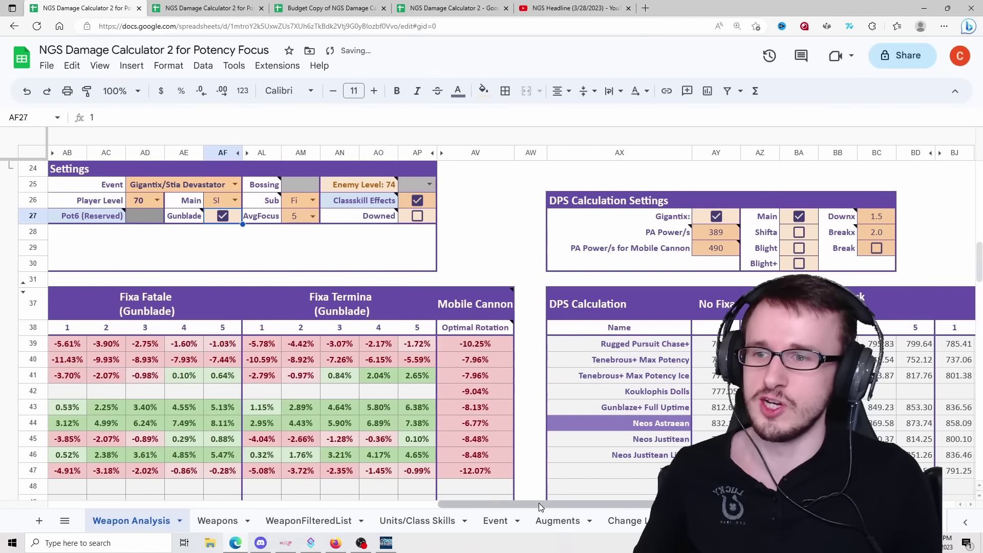
Step: Check the Neos Astraean's non-downed Gunblade DPS for Fixa Termina 5 and Fixa Fatale 5 in the Potency Focus calculator
drag(539, 503, 600, 496)
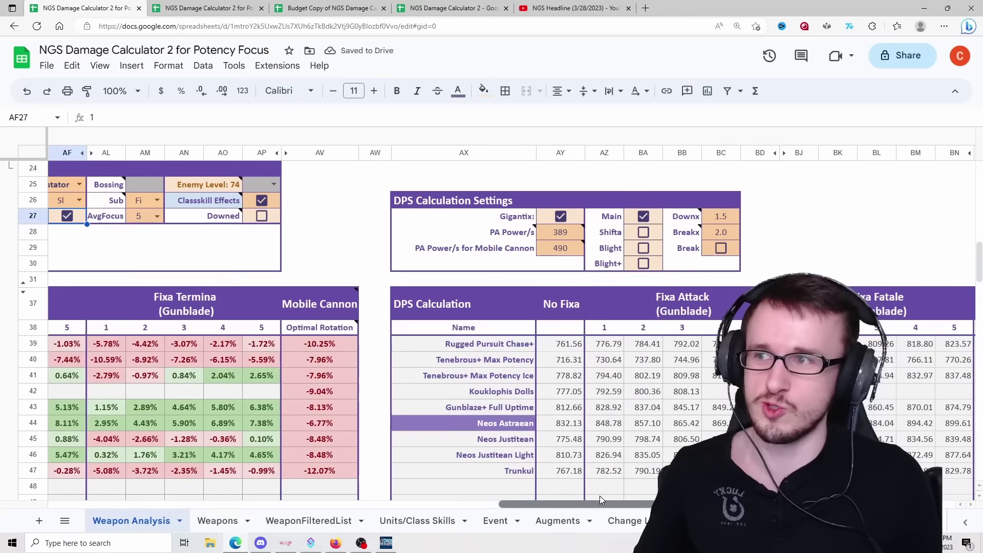
scroll(512, 328, right, 3)
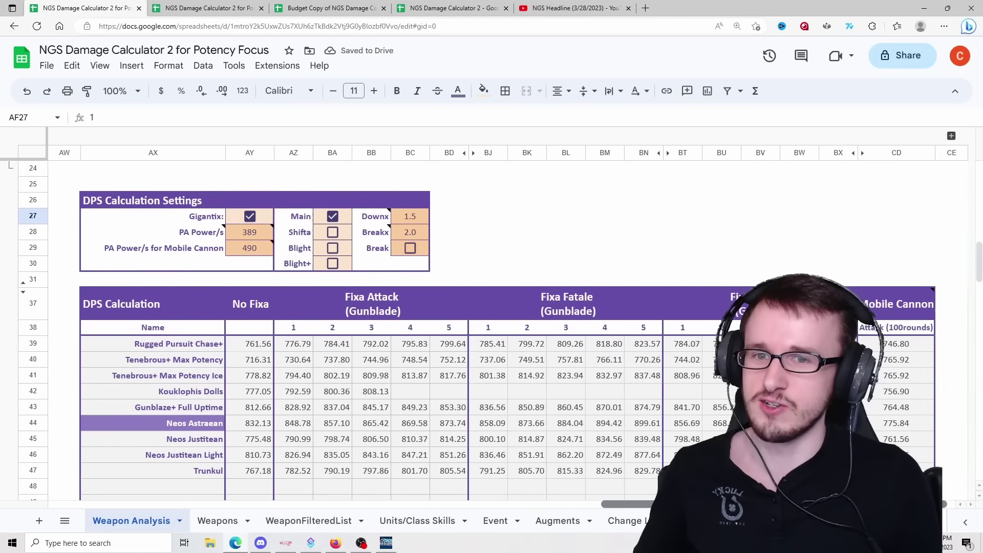
scroll(492, 328, down, 1)
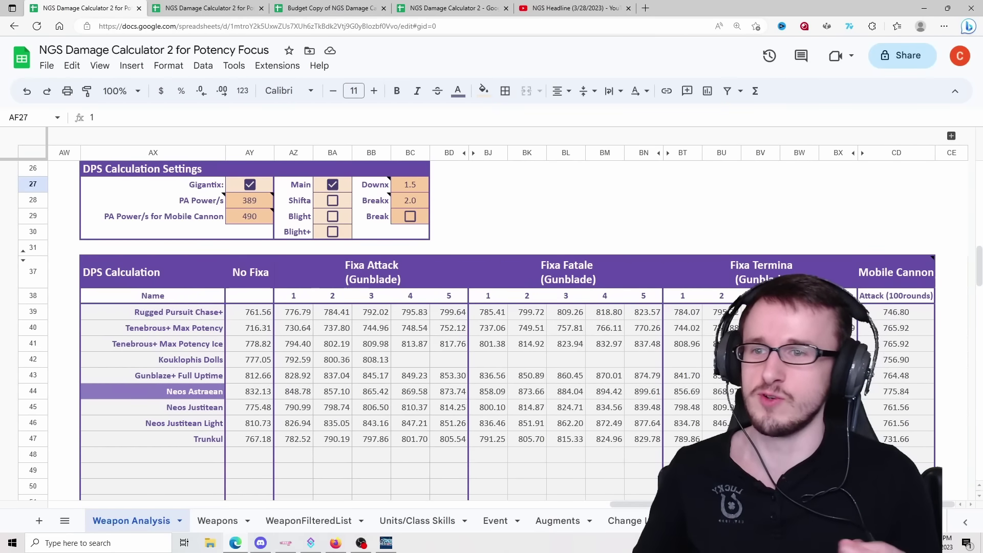
scroll(704, 425, down, 2)
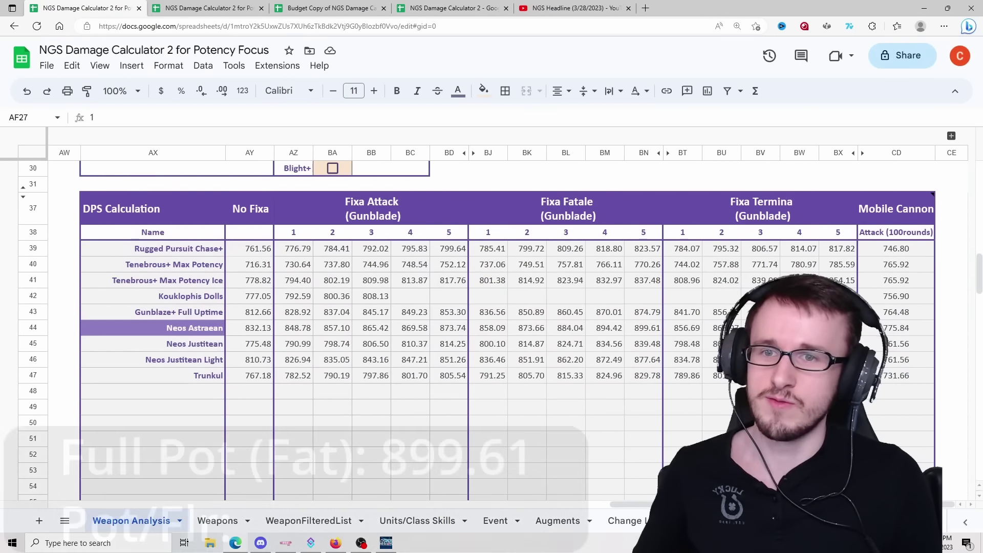
scroll(491, 327, down, 3)
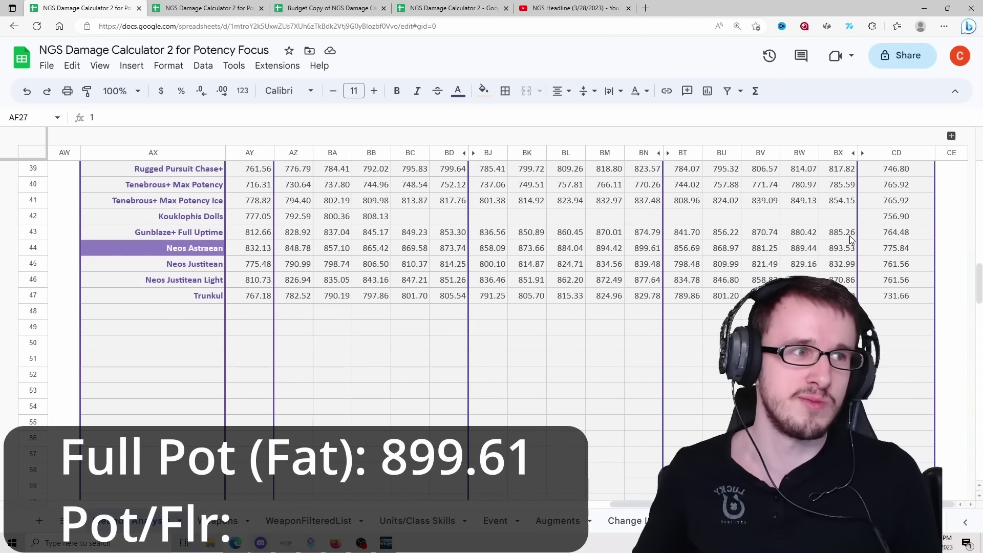
click(834, 250)
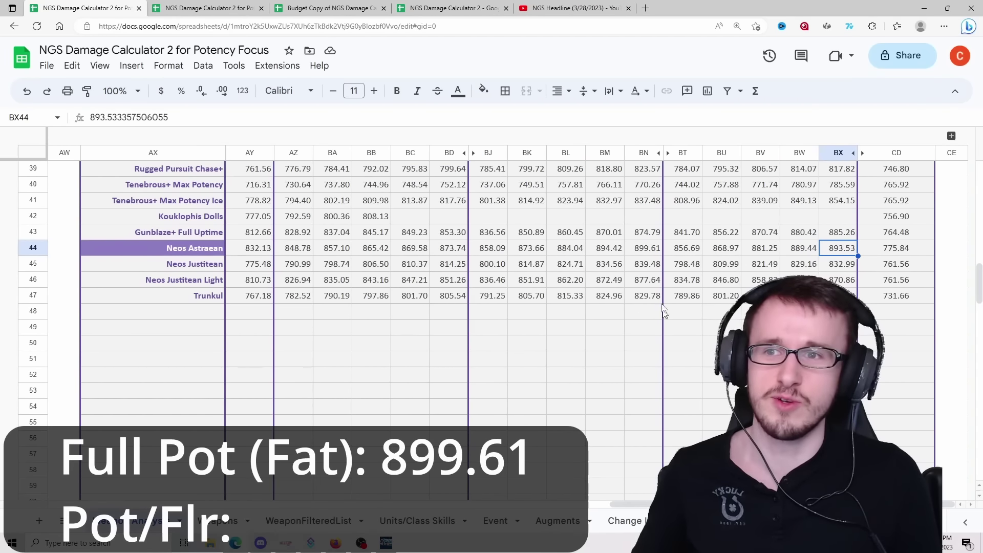
click(647, 252)
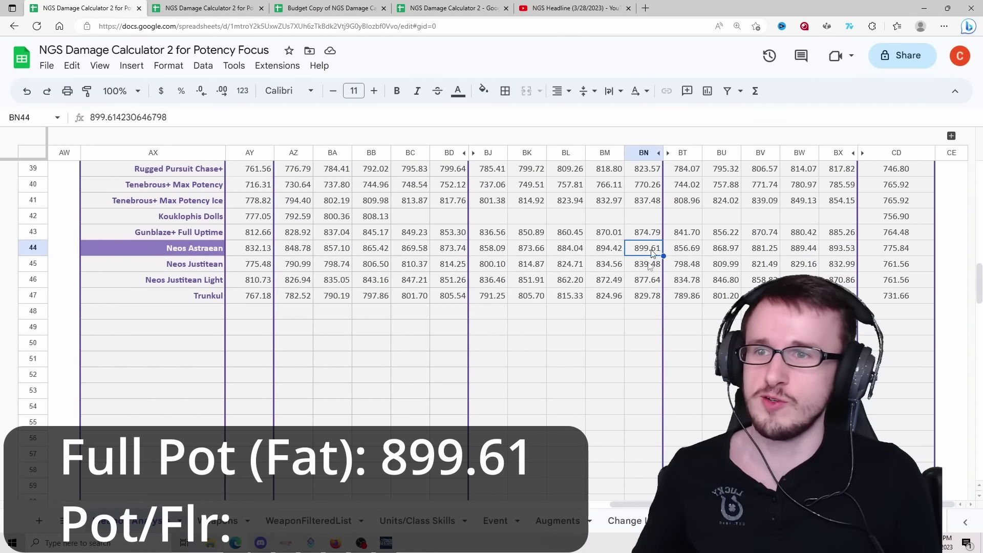
scroll(649, 363, up, 1)
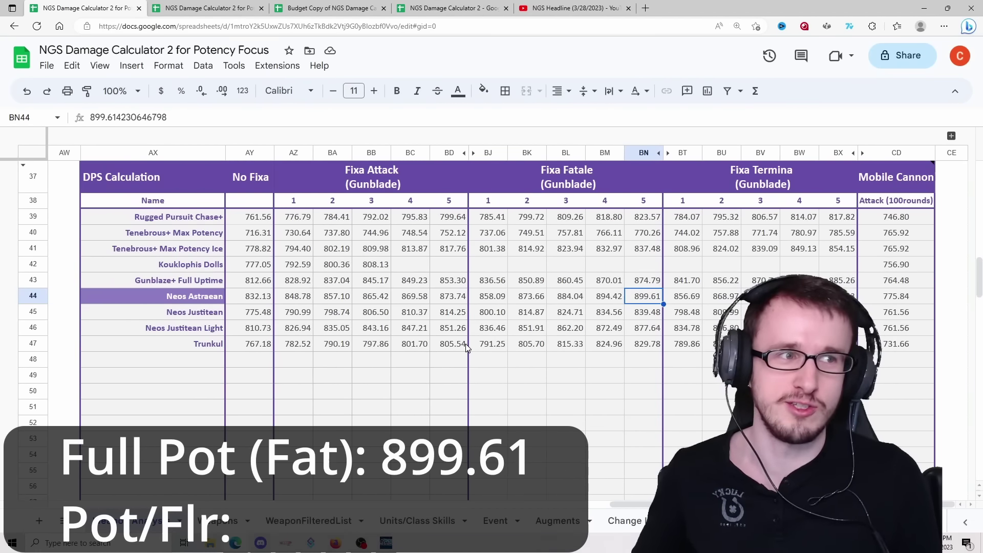
scroll(465, 348, down, 1)
Step: In the Potency/Floor Focus calculator, turn on Gunblade and select the Neos Astraean's Fixa Termina 5 value in the DPS Calculation table
click(179, 6)
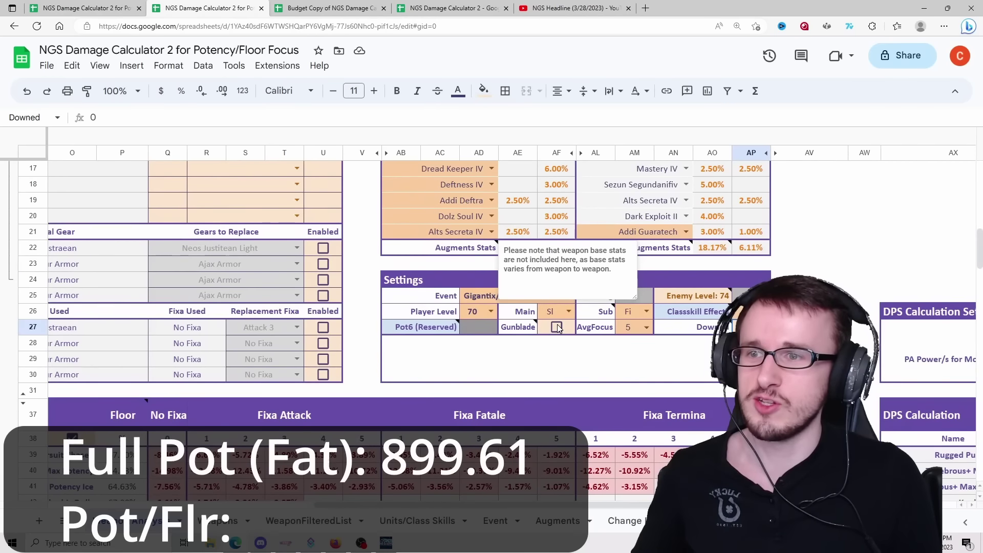
drag(533, 508, 805, 506)
scroll(685, 353, down, 5)
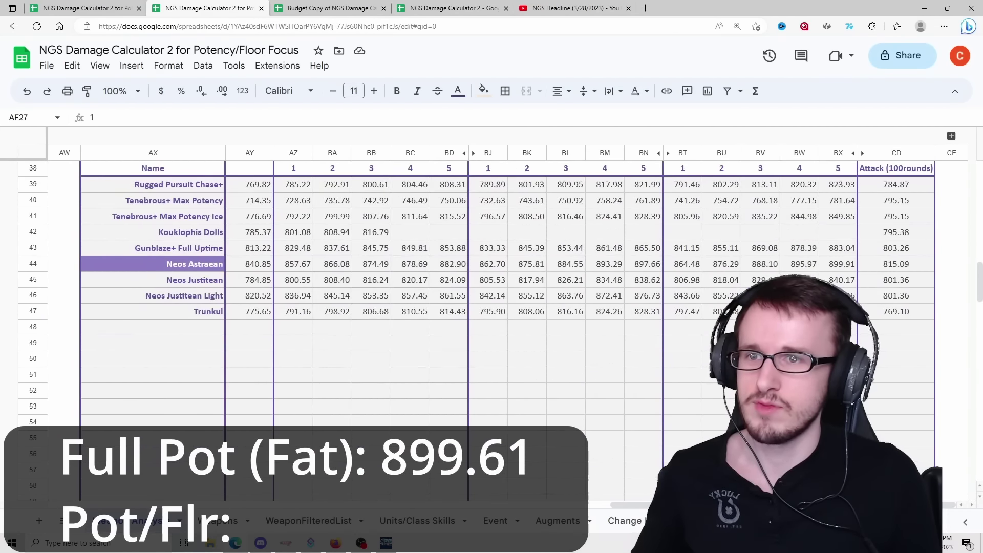
scroll(687, 356, down, 1)
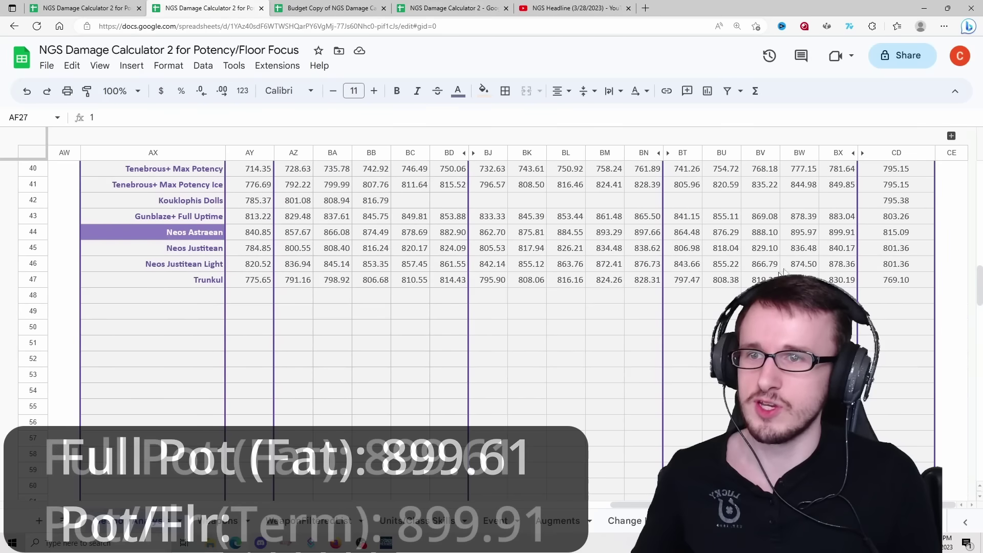
click(832, 235)
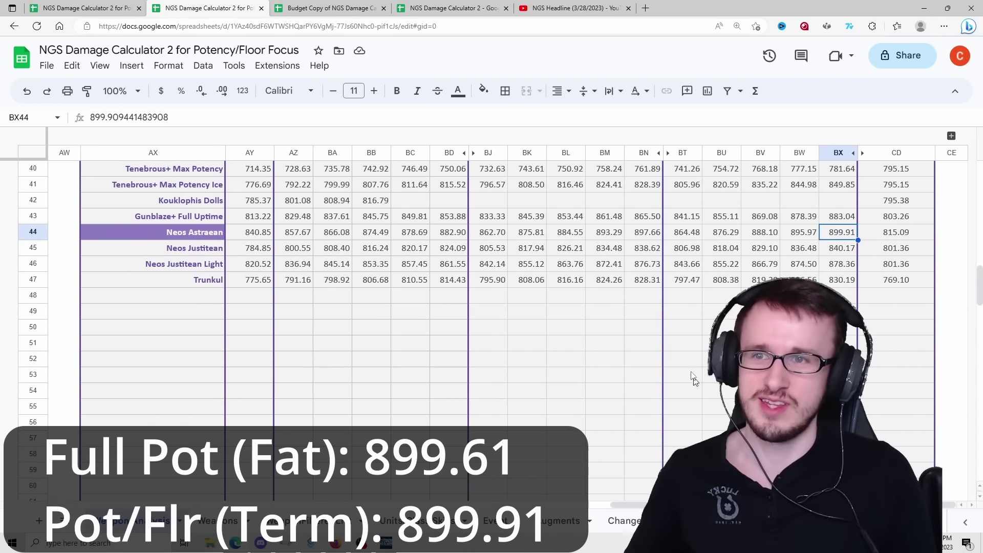
Step: Compare the Neos Astraean's non-downed Gunblade DPS values between the Potency Focus and Potency/Floor Focus calculators
click(86, 6)
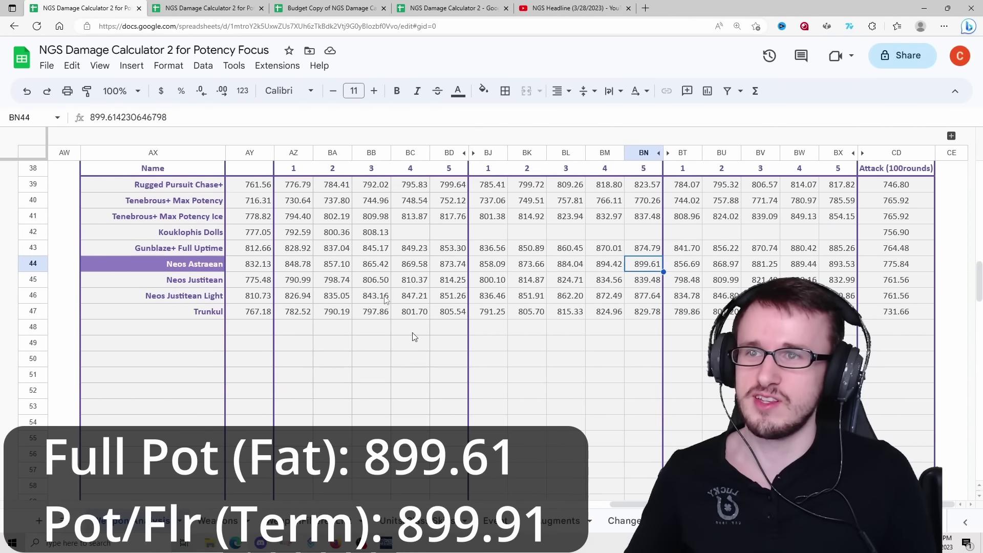
click(214, 6)
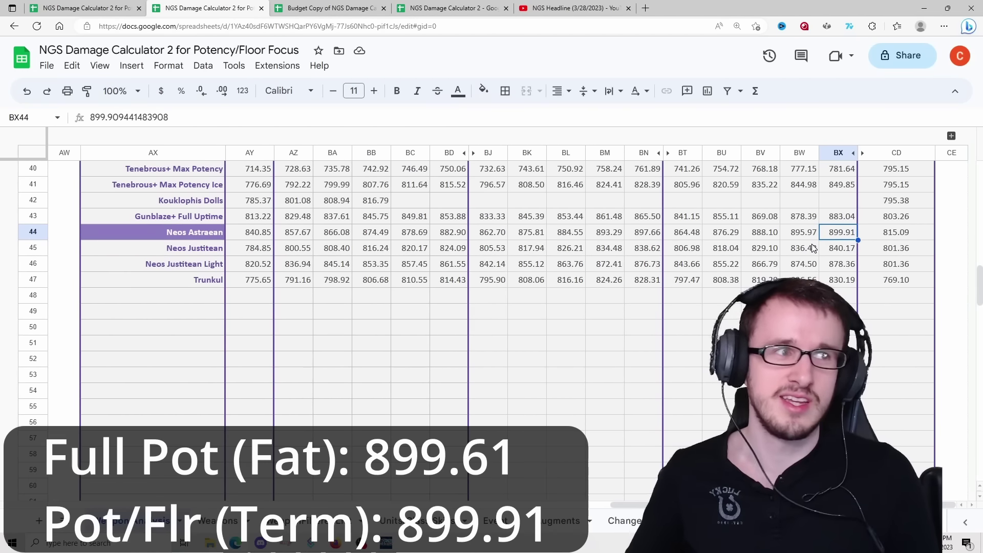
click(82, 8)
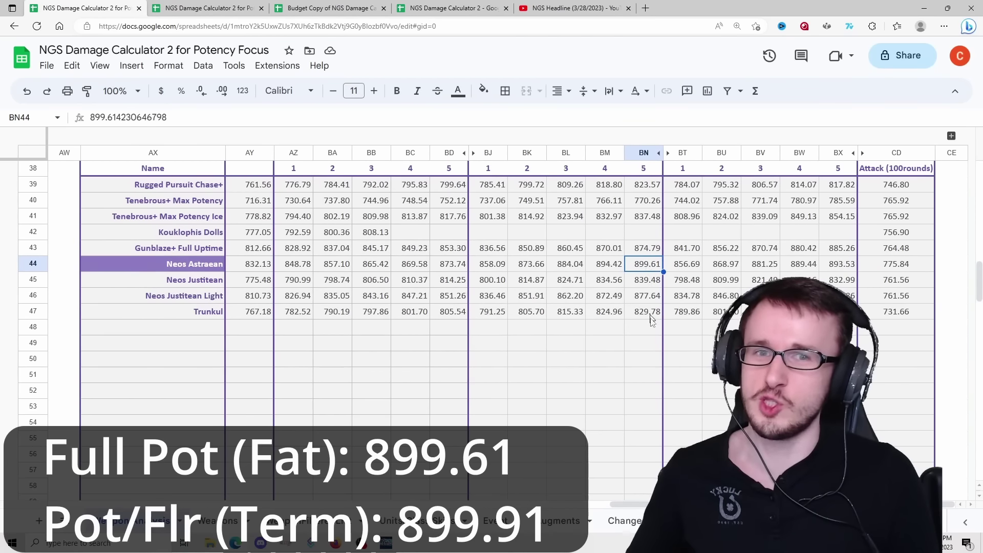
click(237, 7)
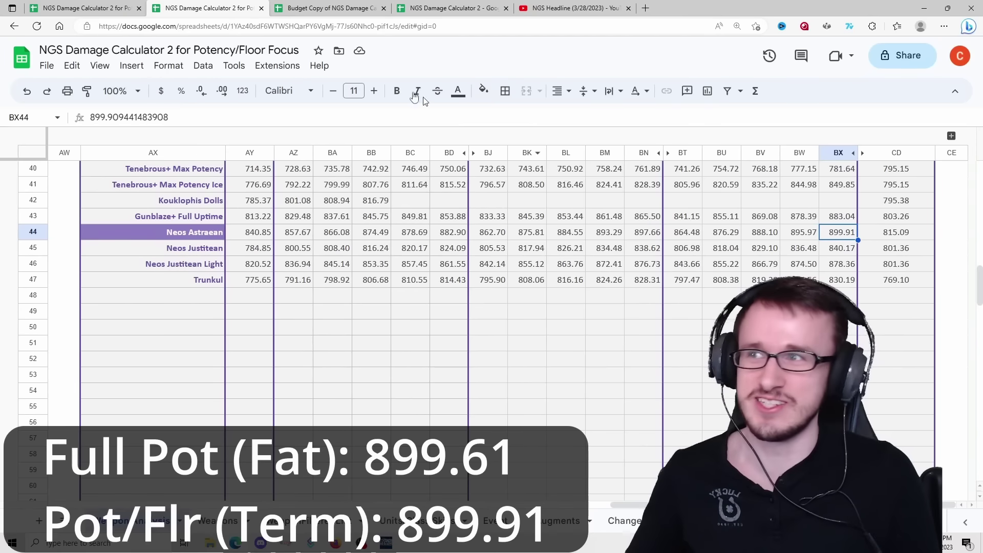
Step: Return to the Potency Focus calculator and turn on its Downed setting
click(81, 8)
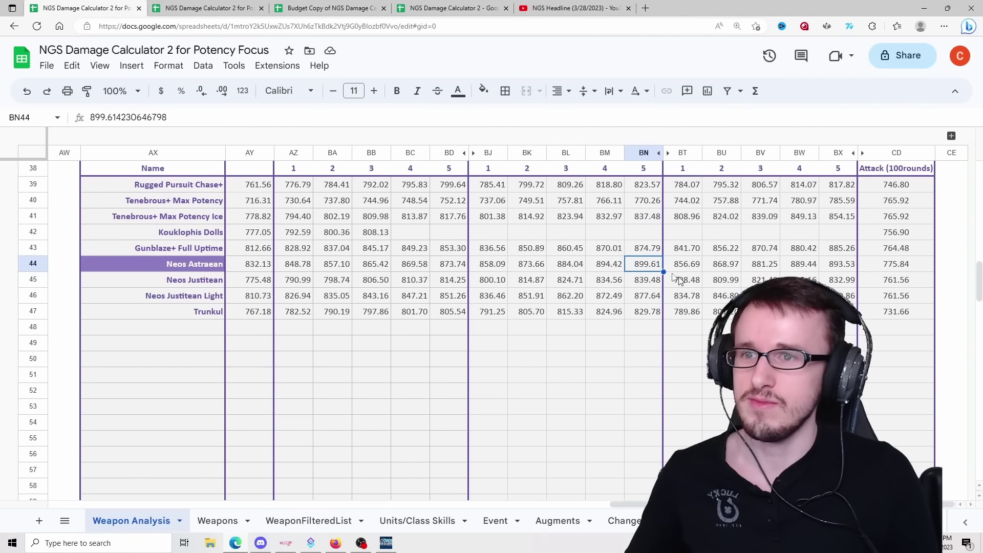
scroll(507, 479, up, 3)
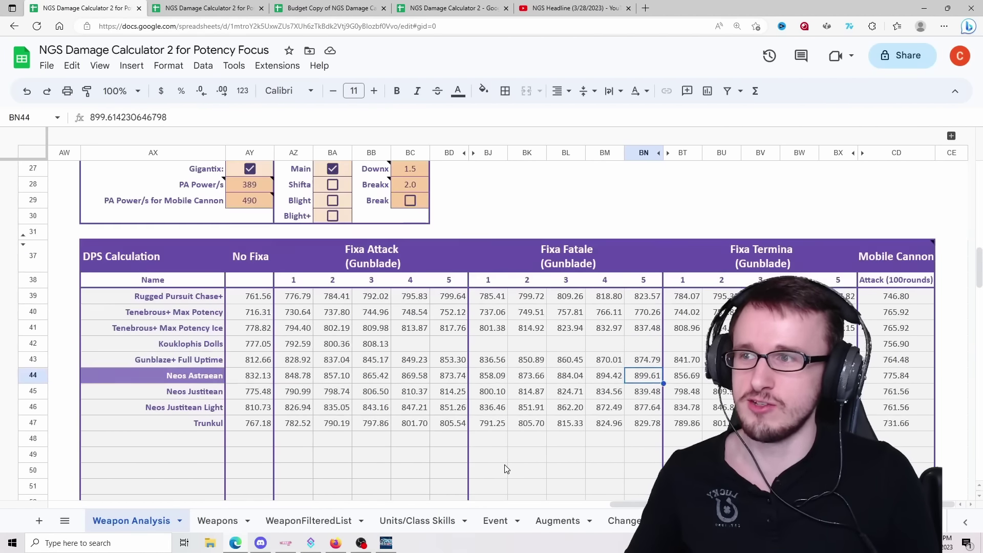
scroll(452, 493, left, 10)
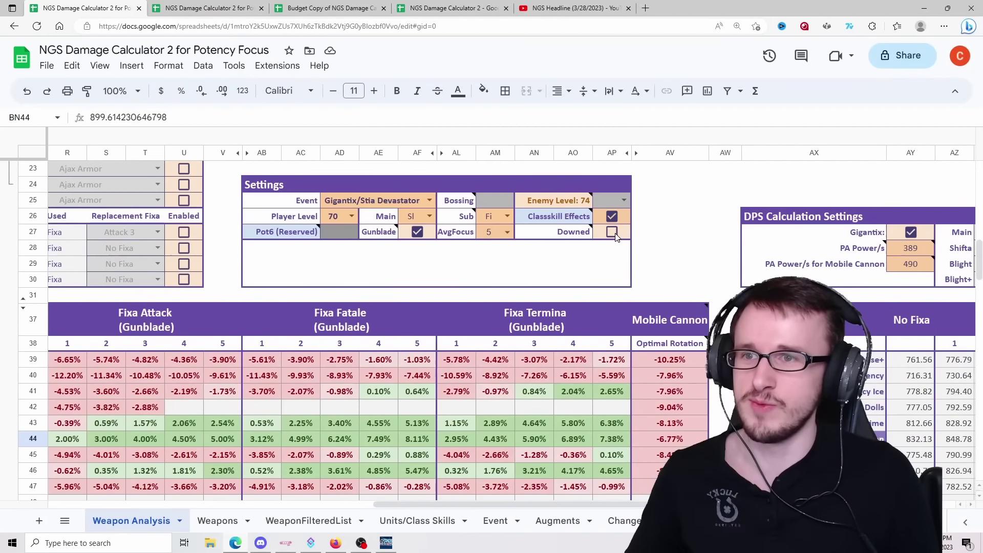
click(614, 233)
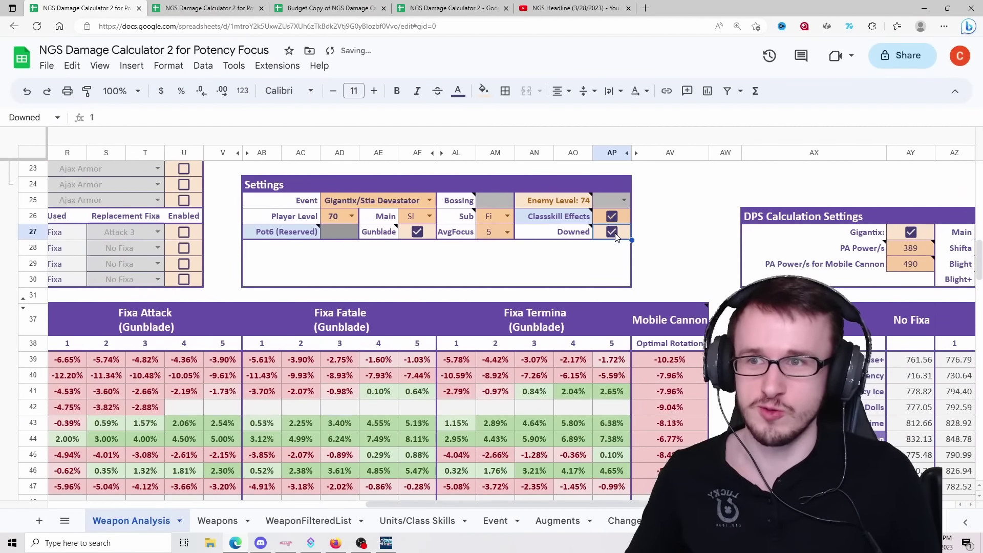
Step: Switch to the Potency/Floor Focus calculator and turn on its Downed setting
click(220, 6)
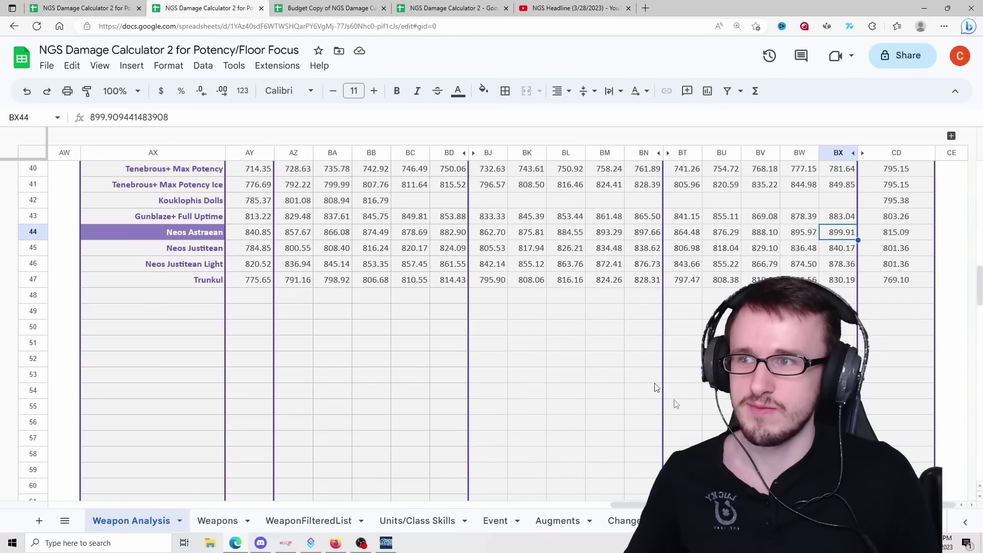
scroll(690, 428, up, 5)
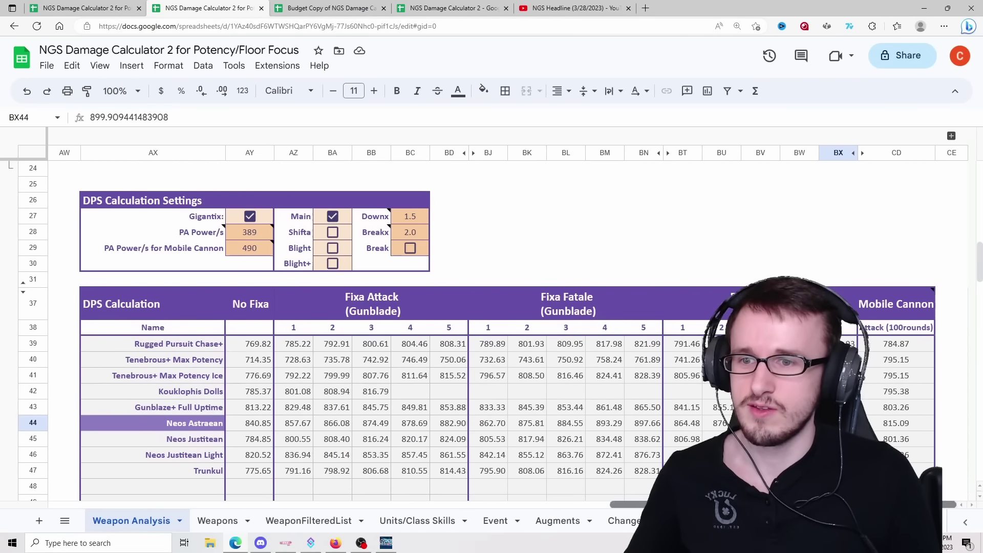
scroll(719, 209, left, 10)
click(702, 216)
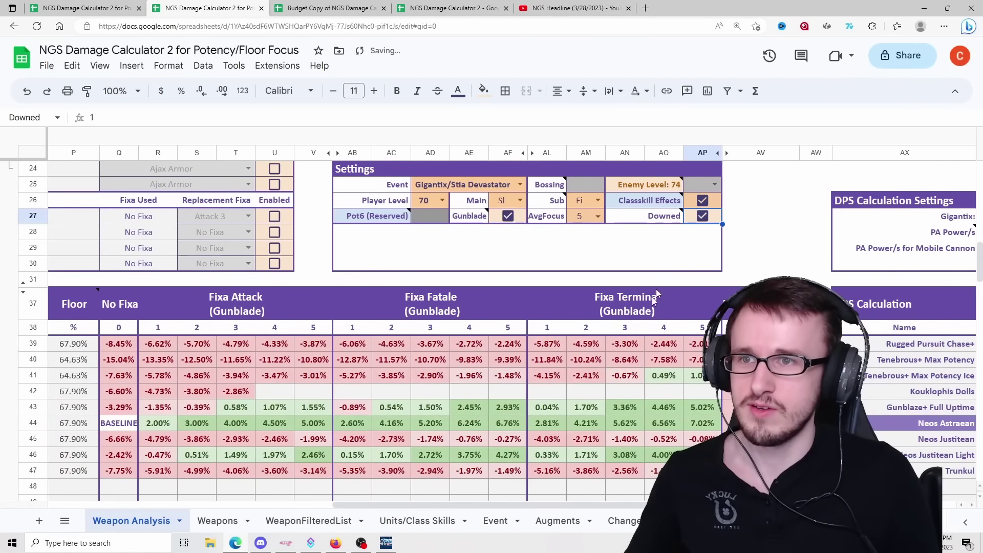
Step: Select the Neos Astraean's downed Gunblade Fixa Termina 5 value in the Potency/Floor Focus calculator's DPS Calculation table
drag(538, 504, 818, 504)
scroll(818, 504, down, 3)
click(613, 365)
scroll(637, 372, down, 1)
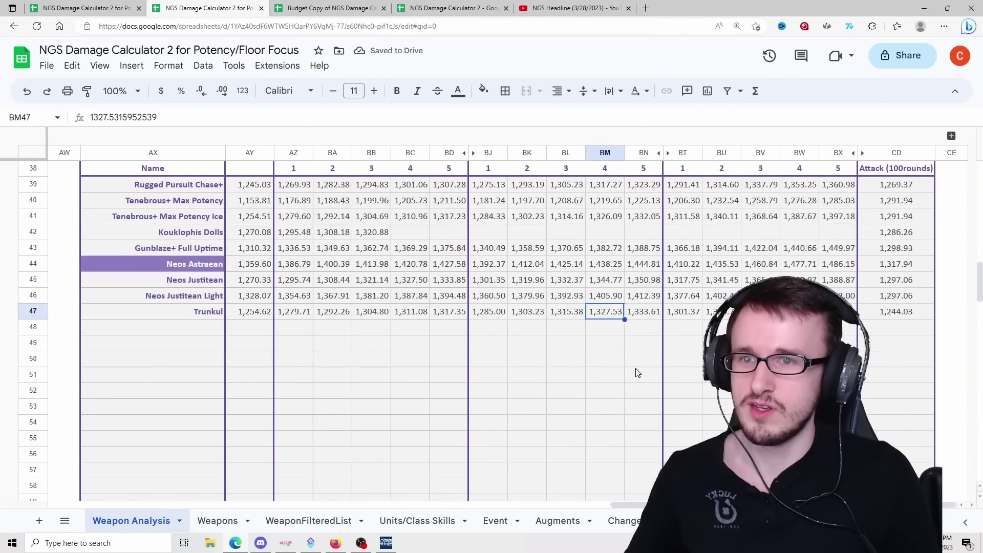
click(842, 262)
scroll(842, 262, down, 1)
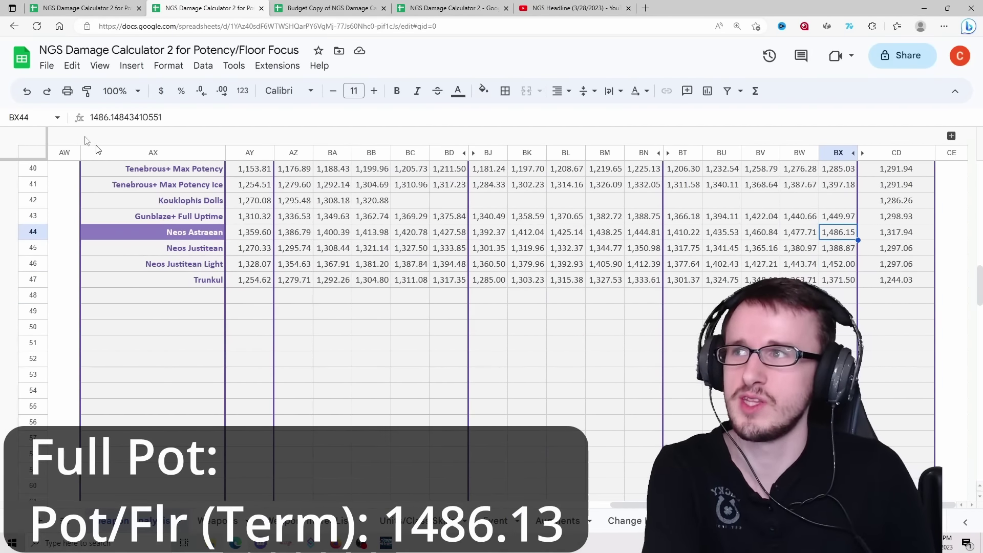
Step: Switch to the Potency Focus calculator and select the Neos Astraean's downed Gunblade Fixa Termina 5 value in the DPS Calculation table
click(68, 5)
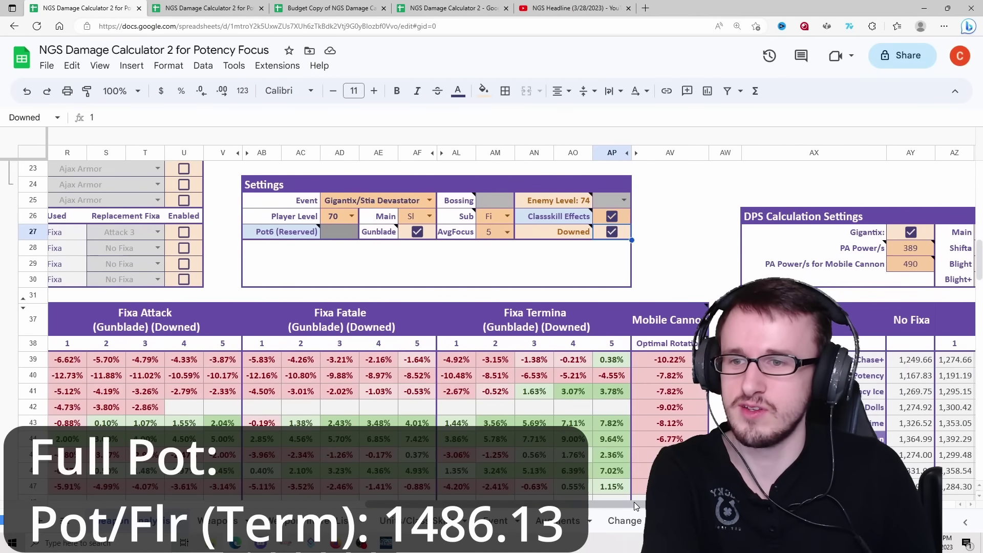
scroll(635, 506, right, 6)
scroll(635, 505, down, 5)
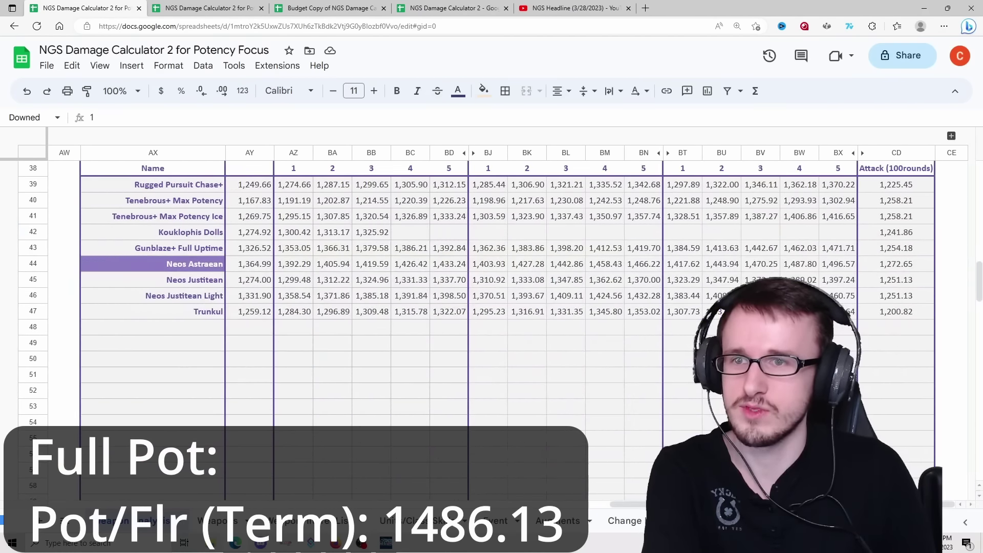
scroll(833, 235, down, 1)
click(833, 233)
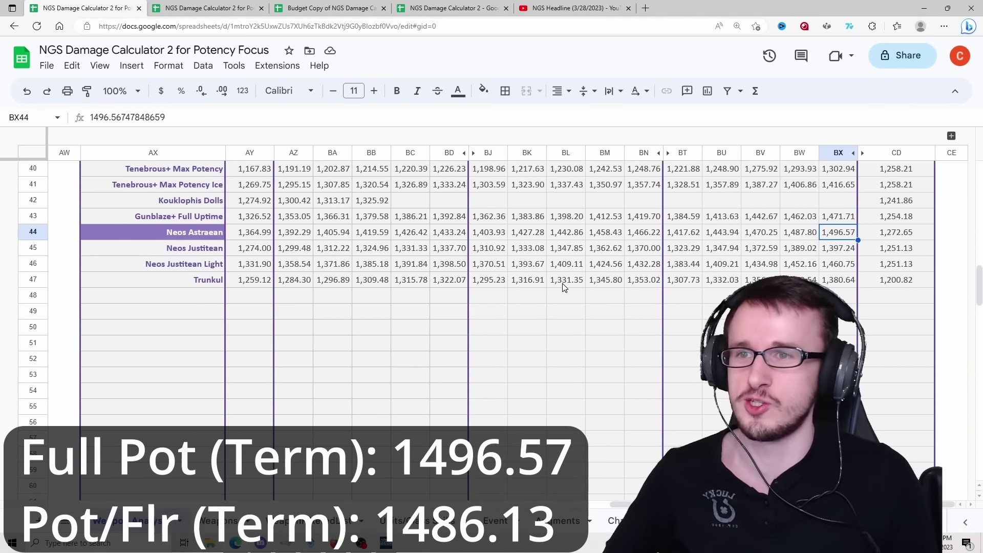
Step: Compare the Neos Astraean's downed Gunblade Fixa Termina 5 DPS between the Potency/Floor Focus and Potency Focus calculators
click(214, 6)
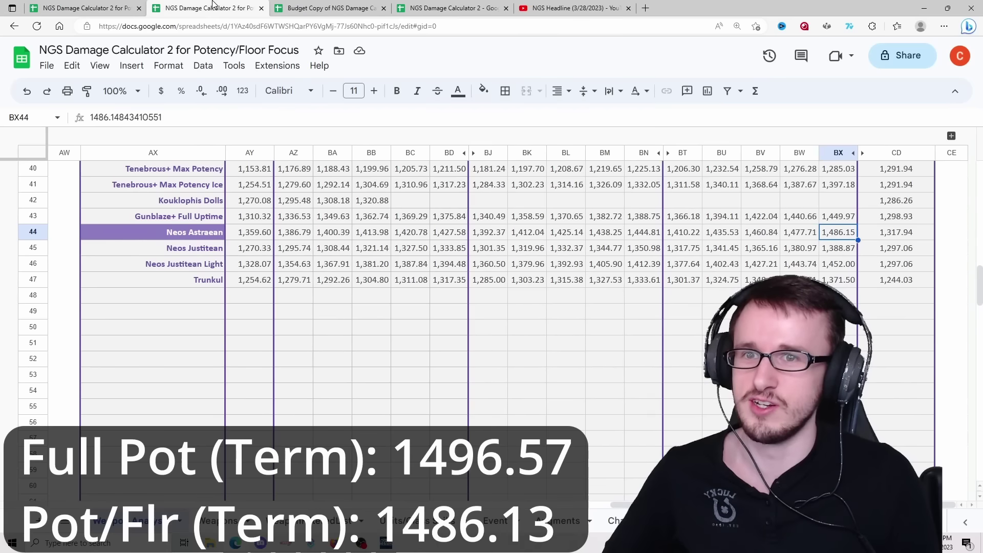
click(85, 7)
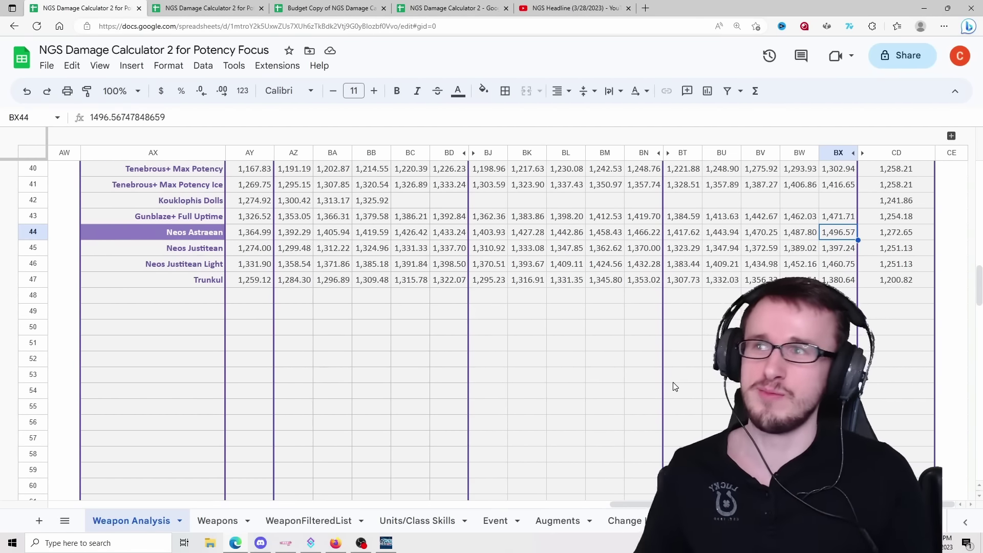
click(201, 5)
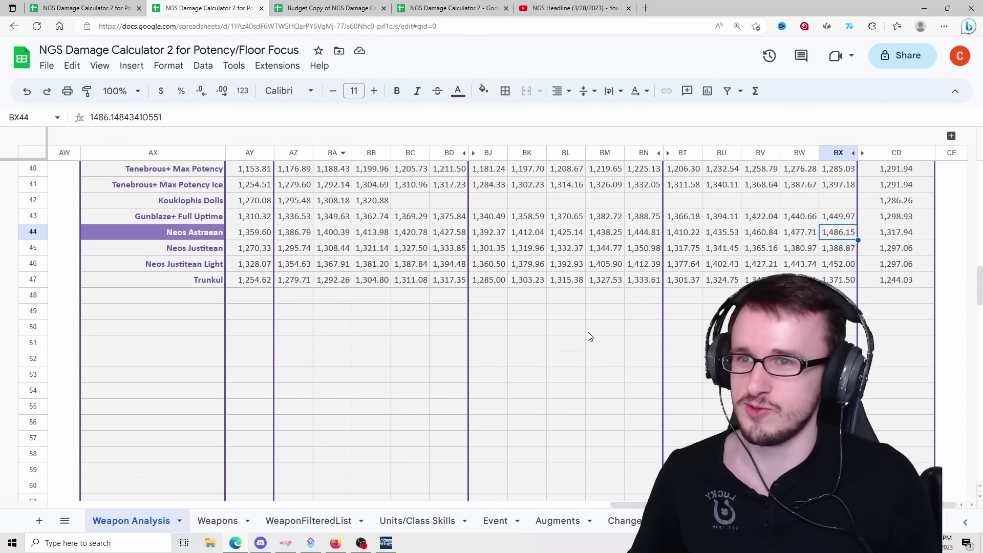
click(87, 5)
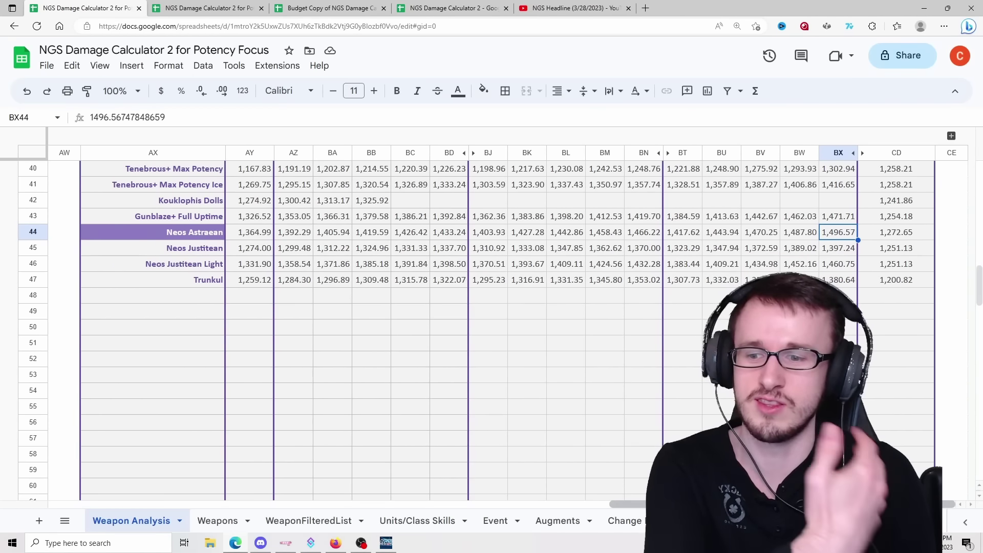
scroll(573, 422, left, 20)
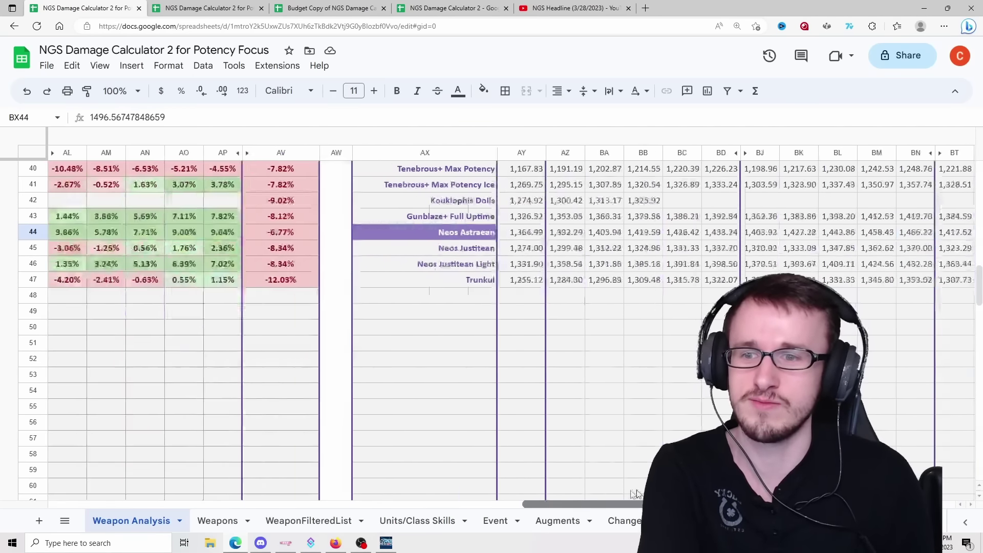
Step: Add 0.05 to the Total Crit Rate formula in the Potency Focus calculator, making it =BaseCritRate+I27+0.05
scroll(572, 422, up, 10)
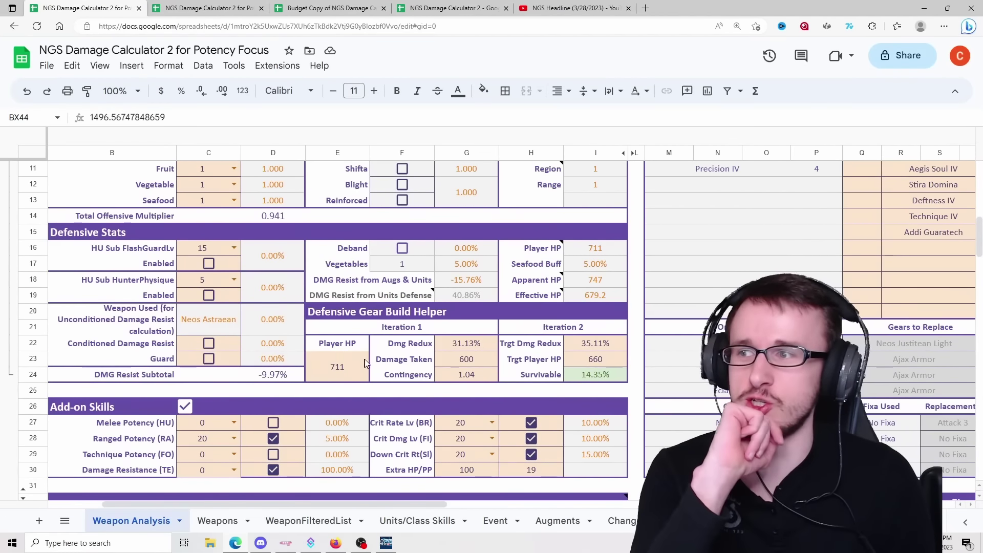
scroll(359, 369, up, 3)
scroll(353, 387, up, 2)
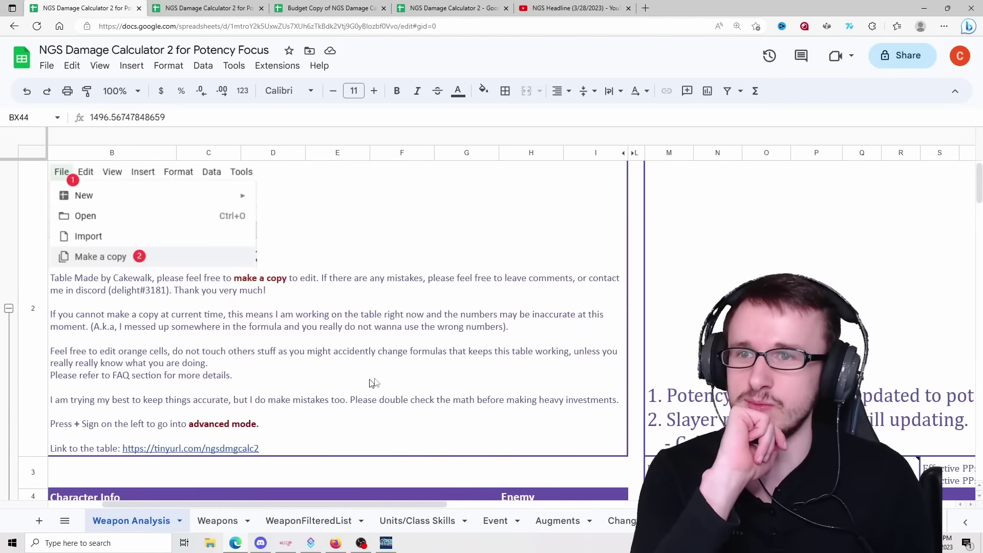
scroll(884, 423, down, 3)
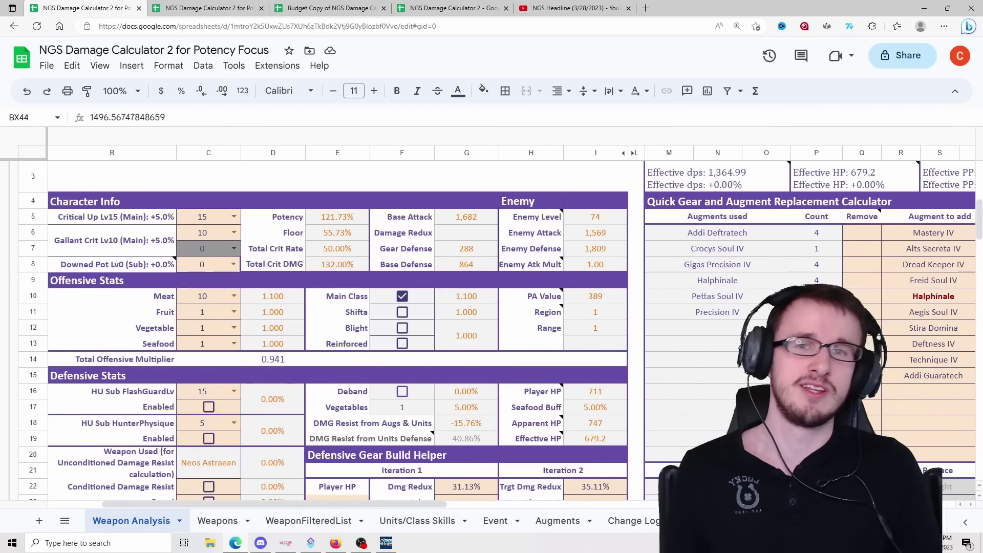
drag(978, 234, 978, 226)
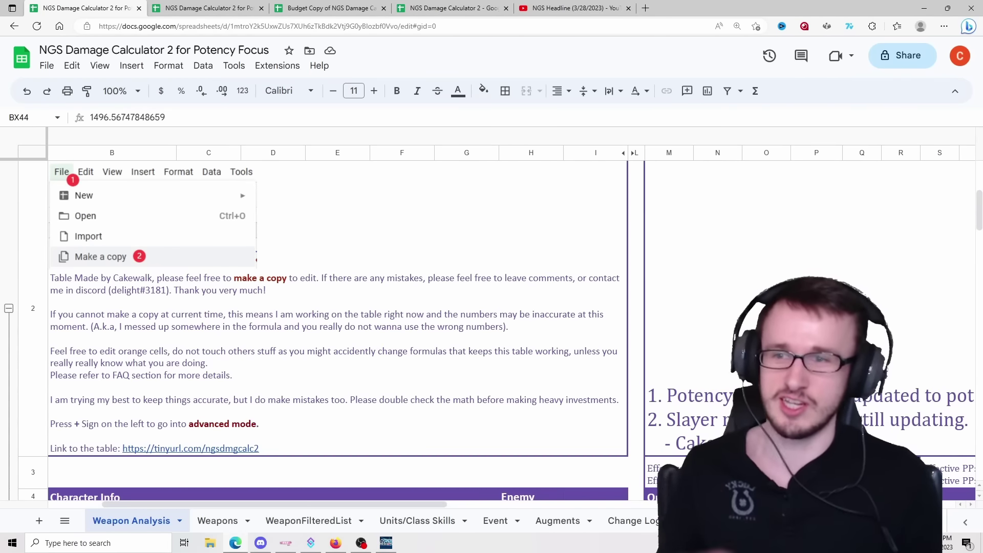
scroll(456, 175, down, 3)
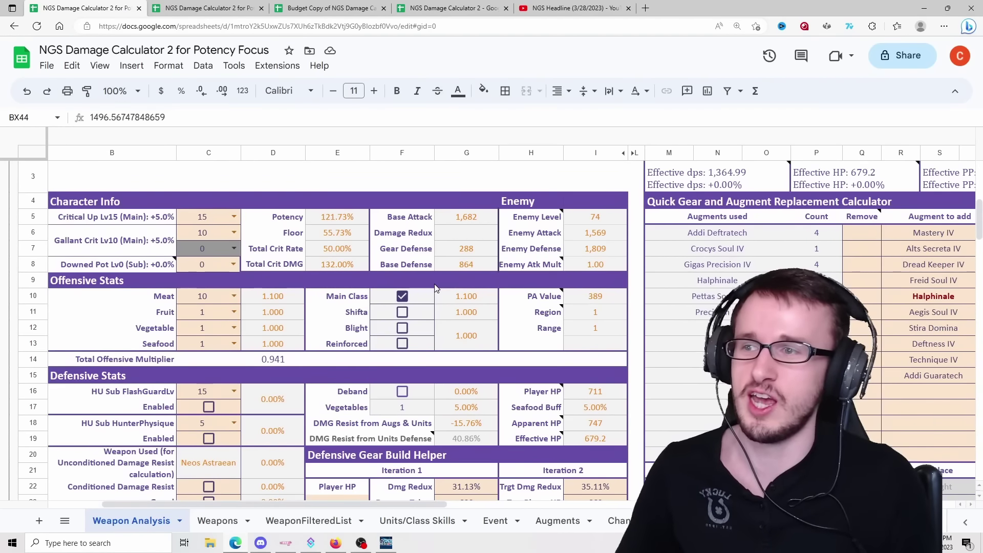
click(337, 248)
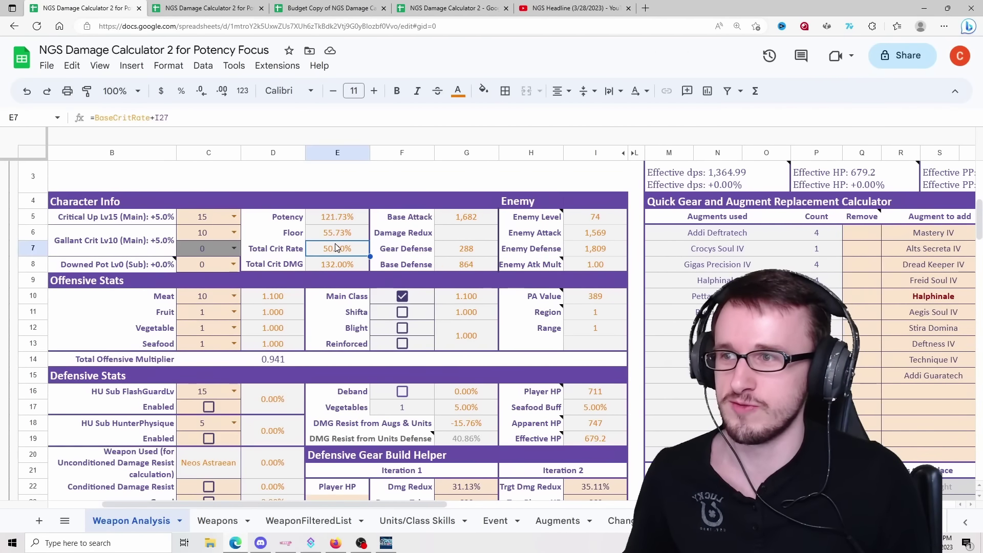
click(200, 125)
text(+0.05)
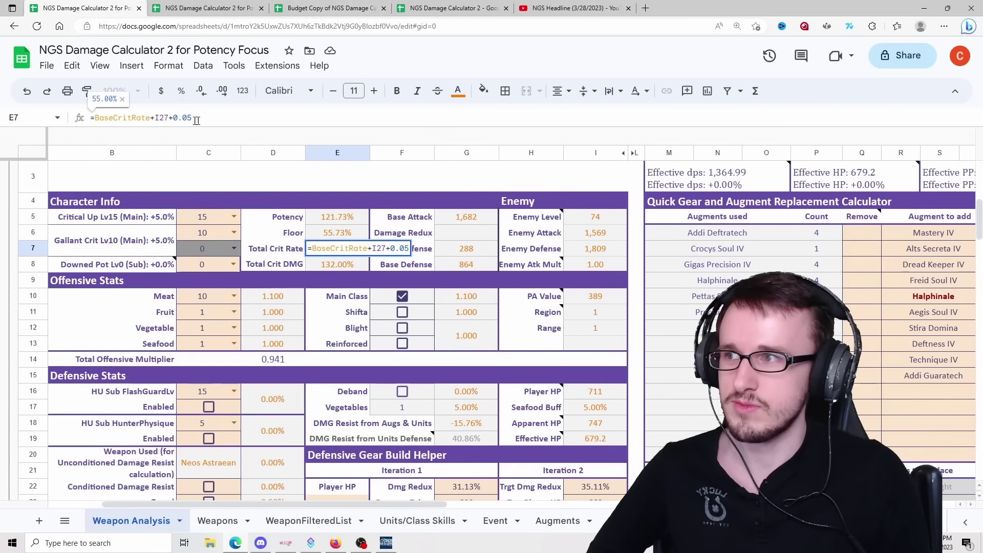
key(ctrl+Return)
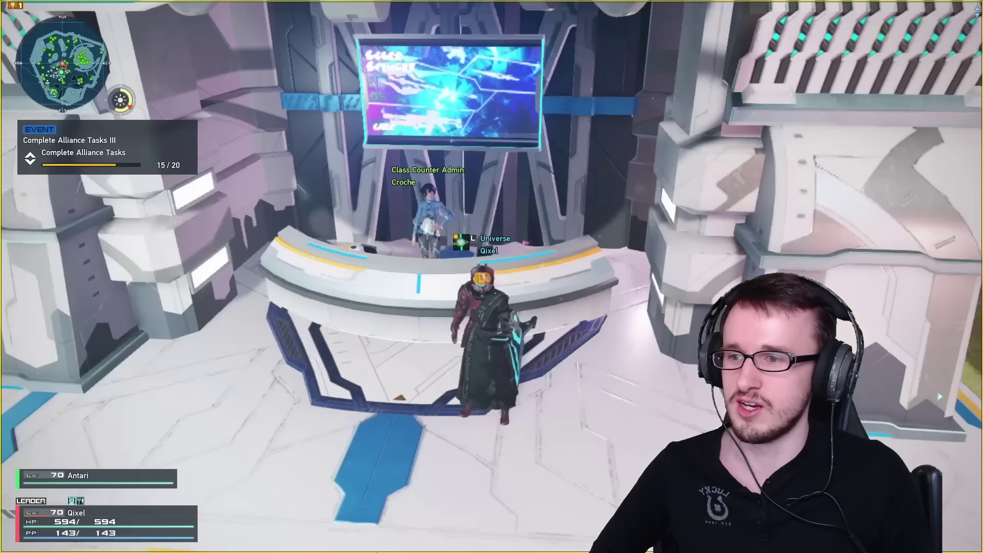
Step: Switch to the game and examine the Slayer (02) class skill tree at the Class Counter, including the Unleashed Rage After Effect details
key(e)
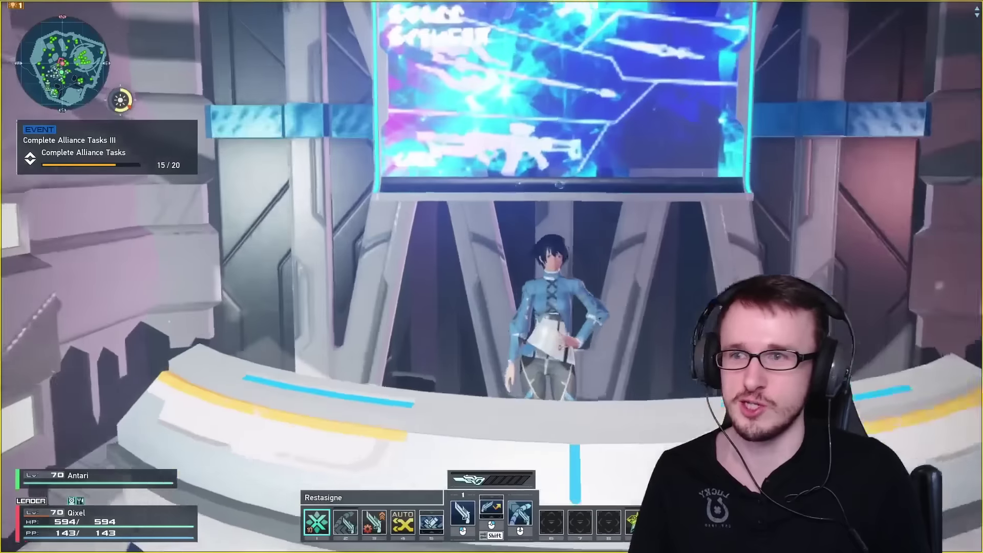
click(93, 99)
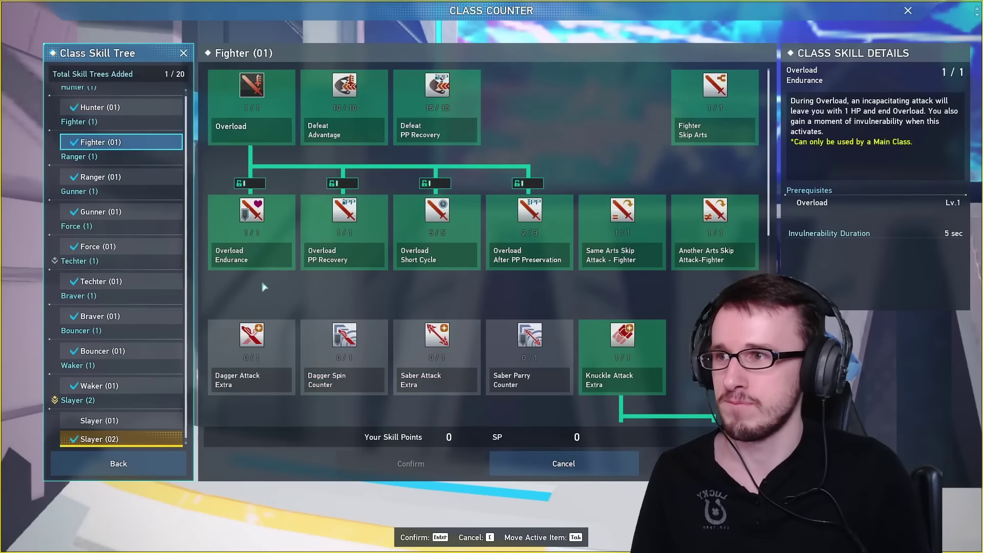
mouse_move(298, 321)
scroll(299, 321, down, 2)
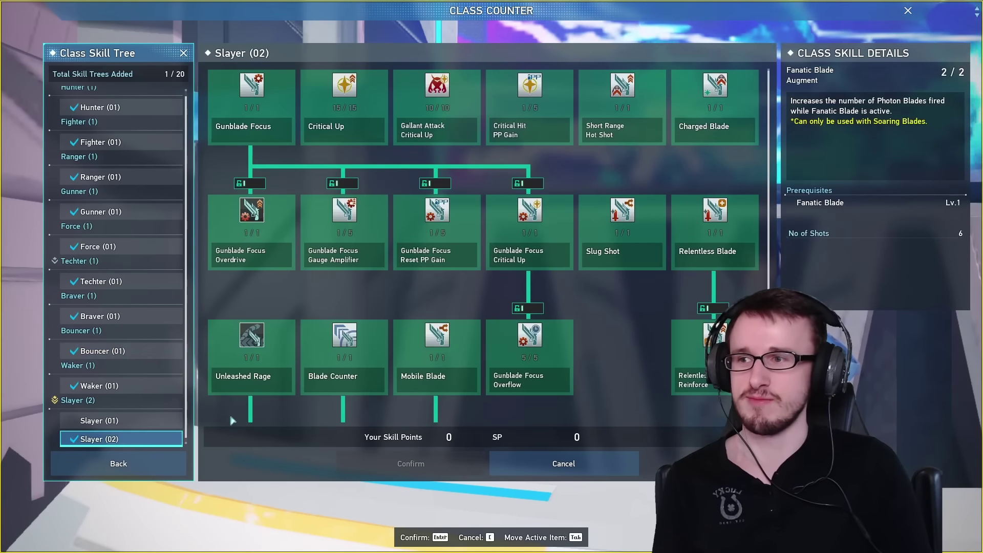
scroll(249, 406, down, 2)
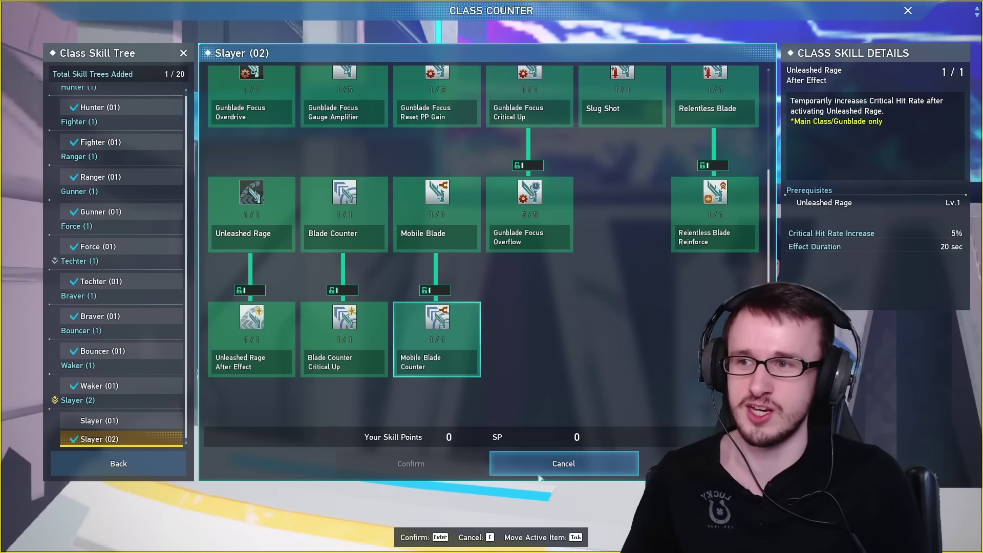
click(629, 466)
click(630, 466)
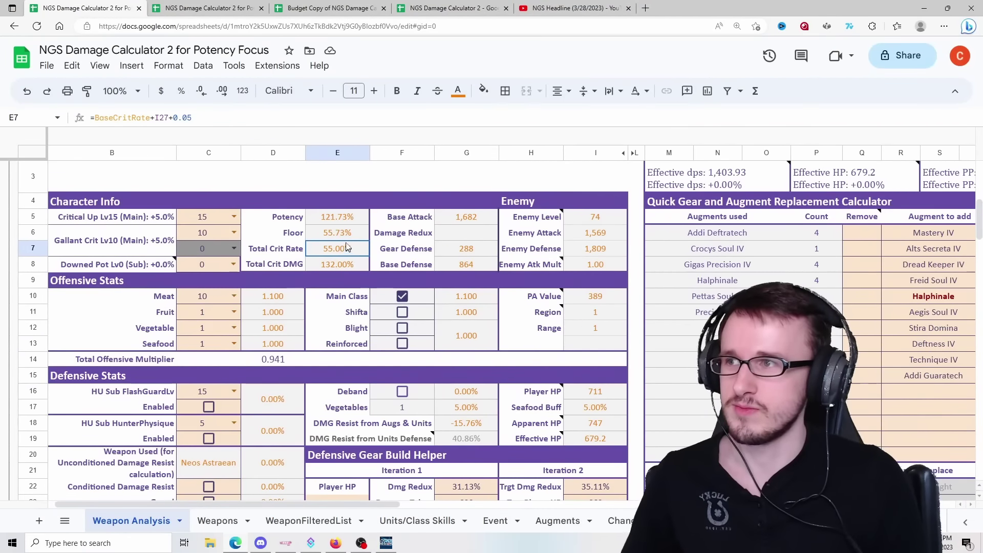
Step: Switch to the Potency/Floor Focus calculator and extend its Total Crit Rate formula to =BaseCritRate+I27+0.05
click(191, 6)
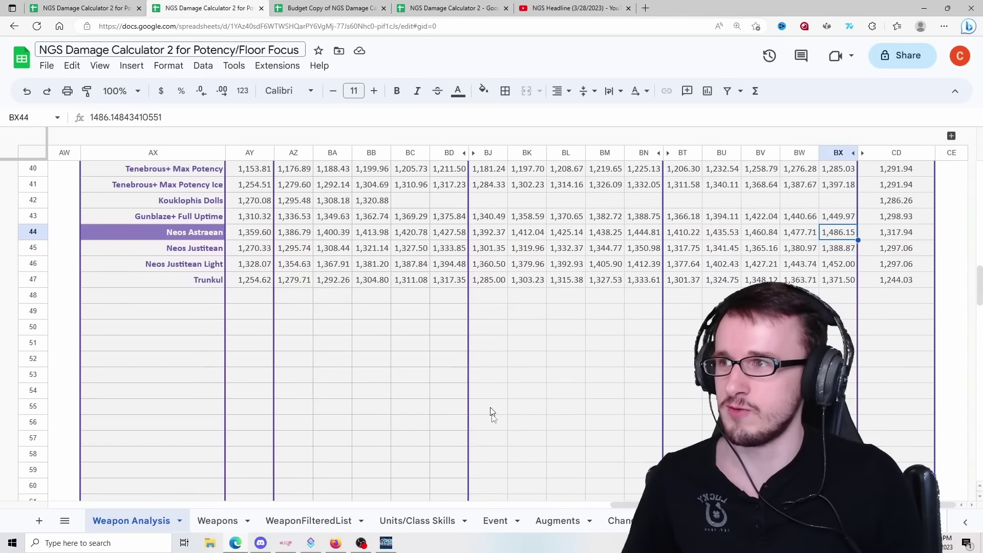
drag(630, 507, 87, 506)
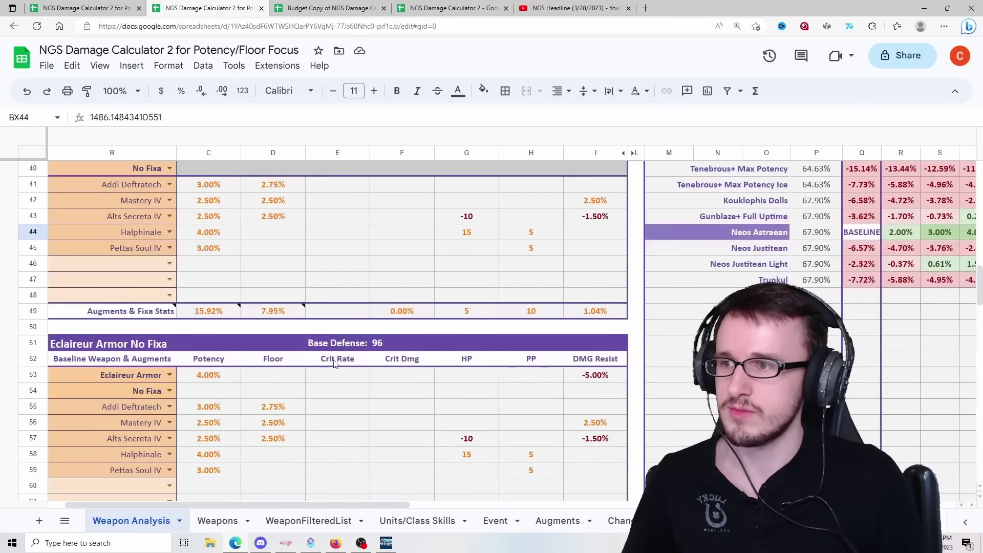
scroll(306, 349, up, 10)
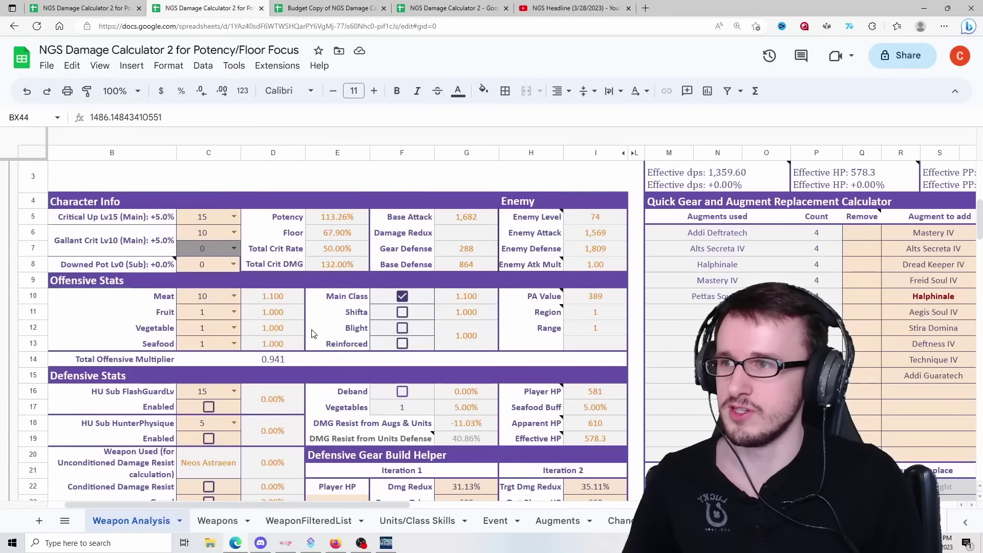
click(339, 253)
double_click(339, 253)
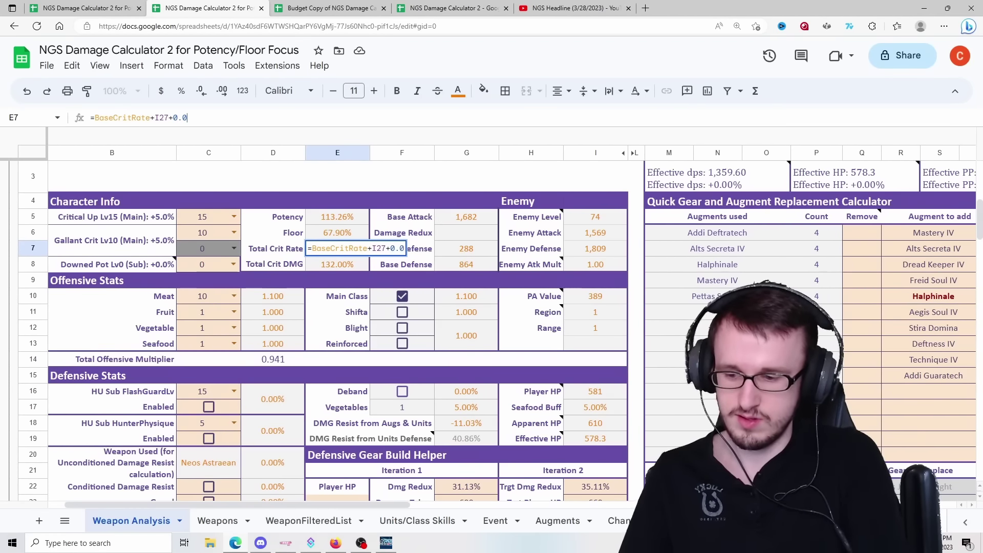
click(267, 266)
click(333, 250)
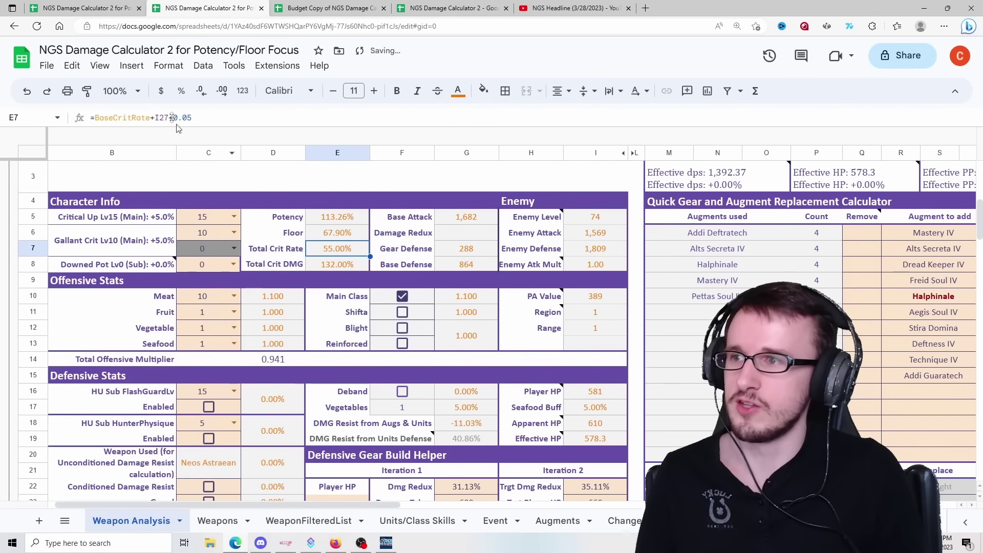
Step: Switch to the Potency Focus calculator and turn off its Downed setting
key(ctrl+shift+Tab)
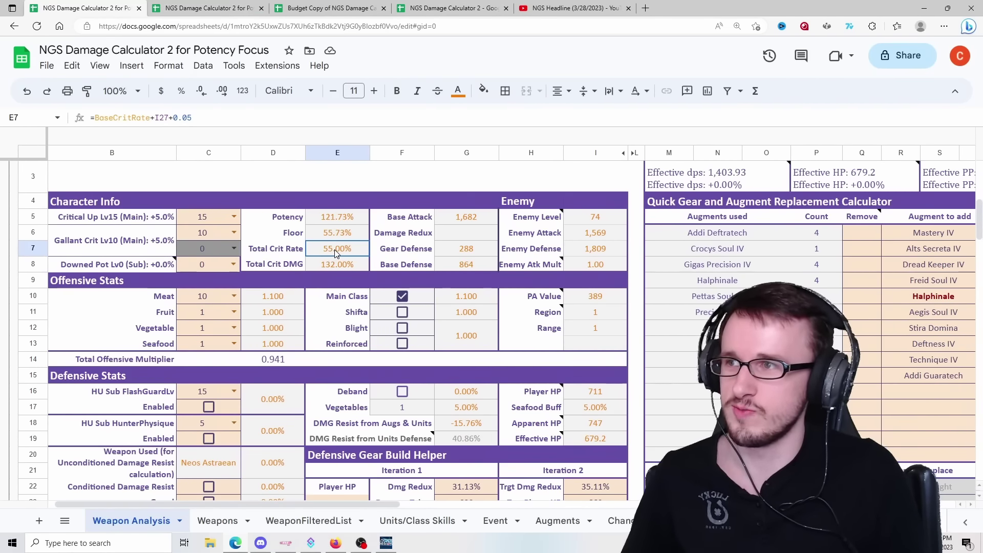
scroll(389, 379, down, 9)
drag(471, 502, 666, 503)
scroll(574, 375, right, 10)
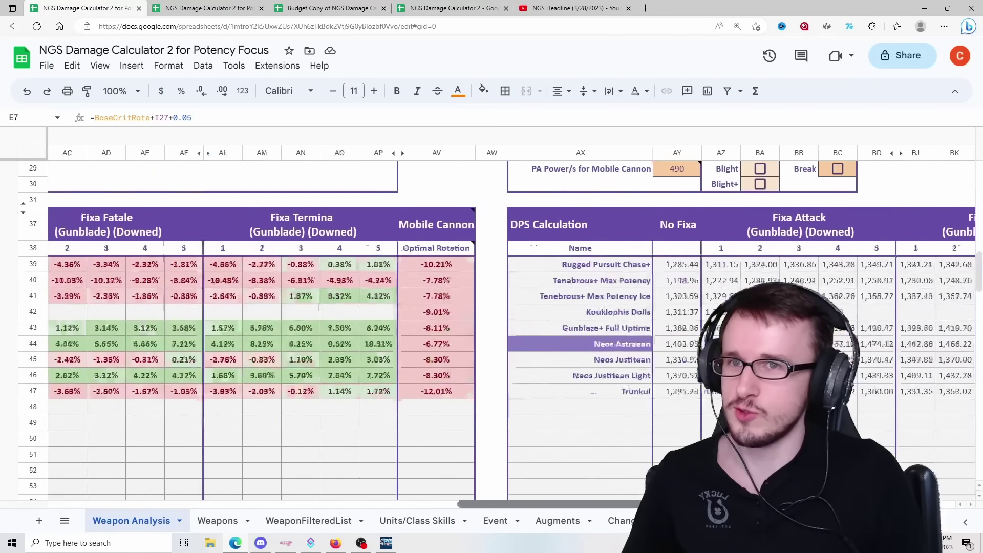
scroll(573, 376, up, 1)
scroll(574, 377, up, 2)
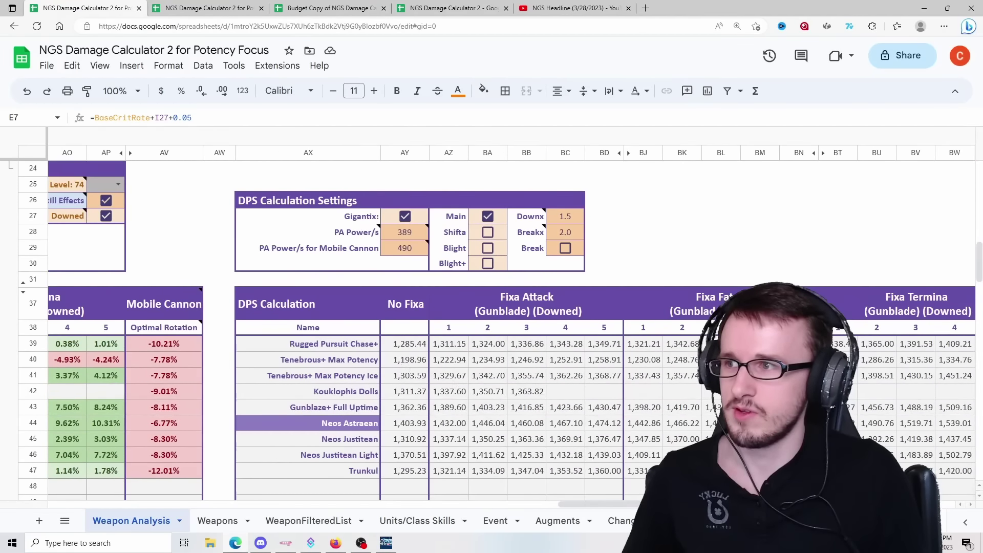
scroll(378, 202, left, 6)
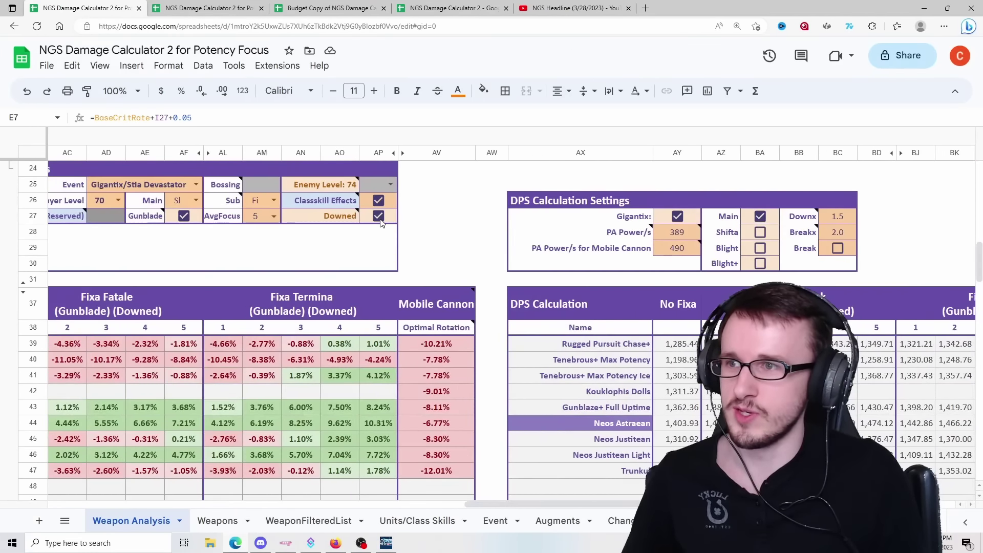
click(385, 216)
Step: Switch to the Potency/Floor Focus calculator and turn off its Downed setting
key(ctrl+Tab)
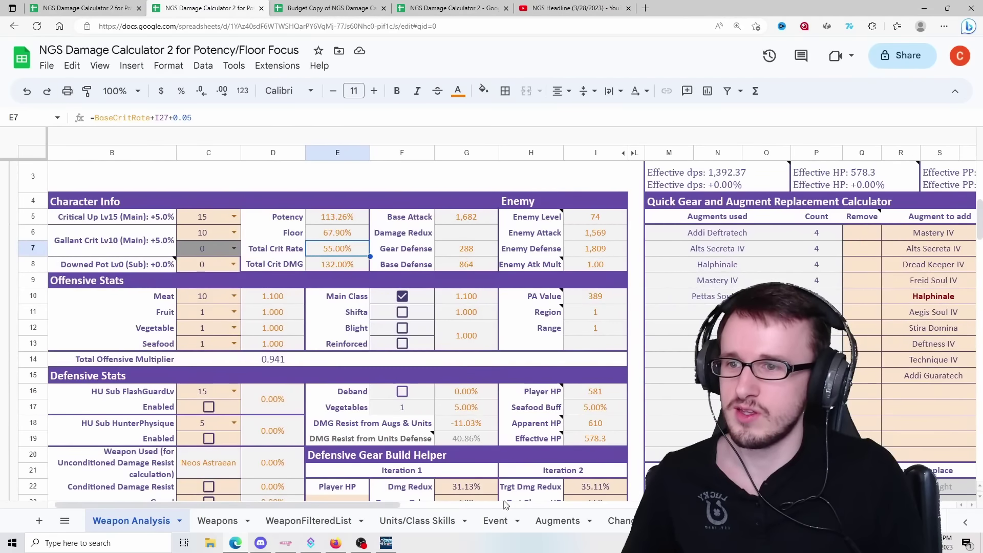
scroll(446, 378, right, 10)
scroll(446, 378, down, 3)
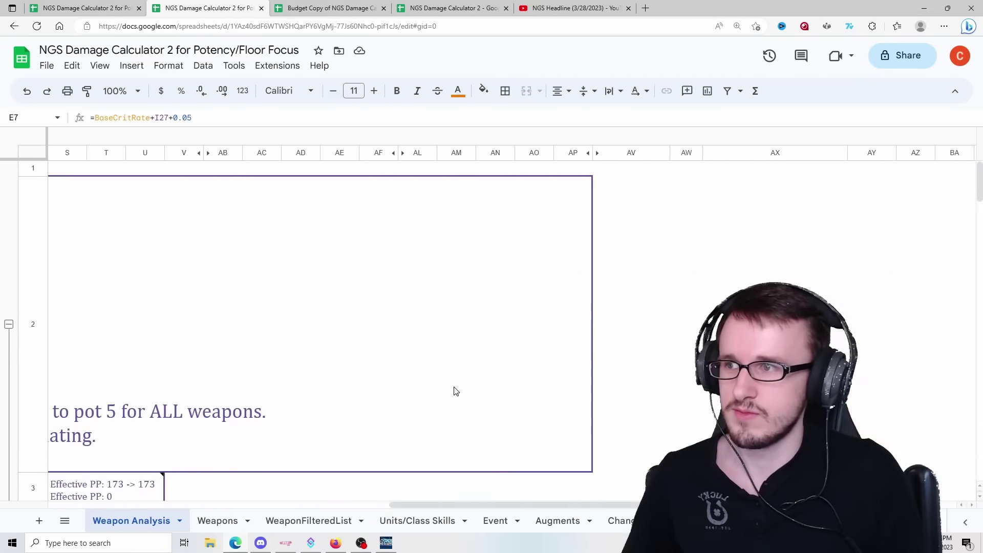
click(573, 406)
Step: Select the Neos Astraean's non-downed Gunblade Fixa Termina 5 value in the Potency/Floor Focus calculator's DPS Calculation table
scroll(539, 400, down, 5)
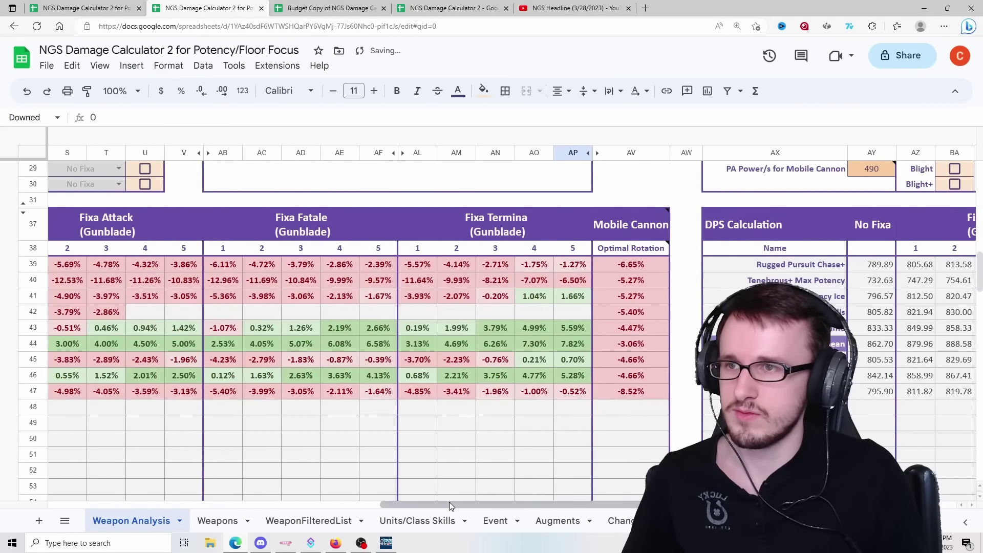
drag(450, 505, 680, 504)
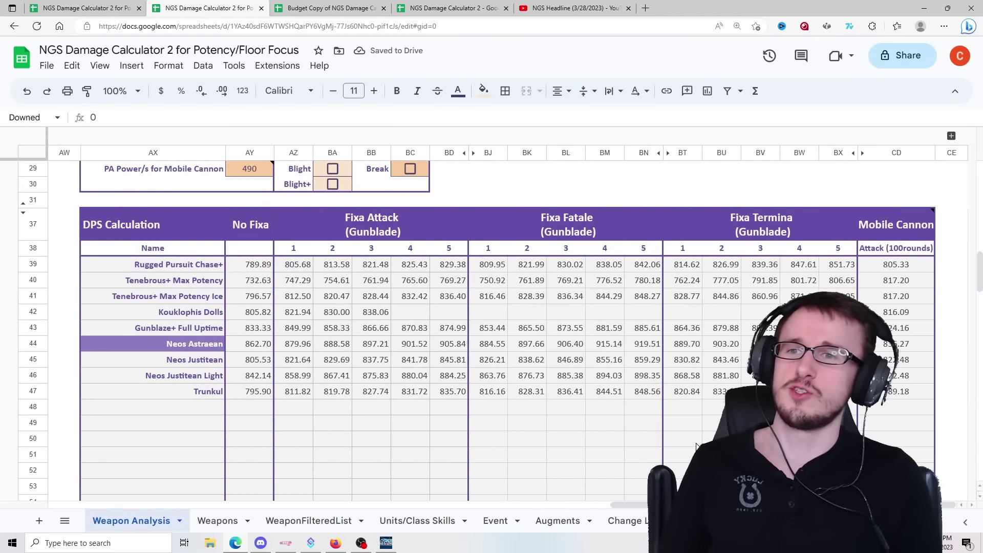
scroll(694, 419, down, 3)
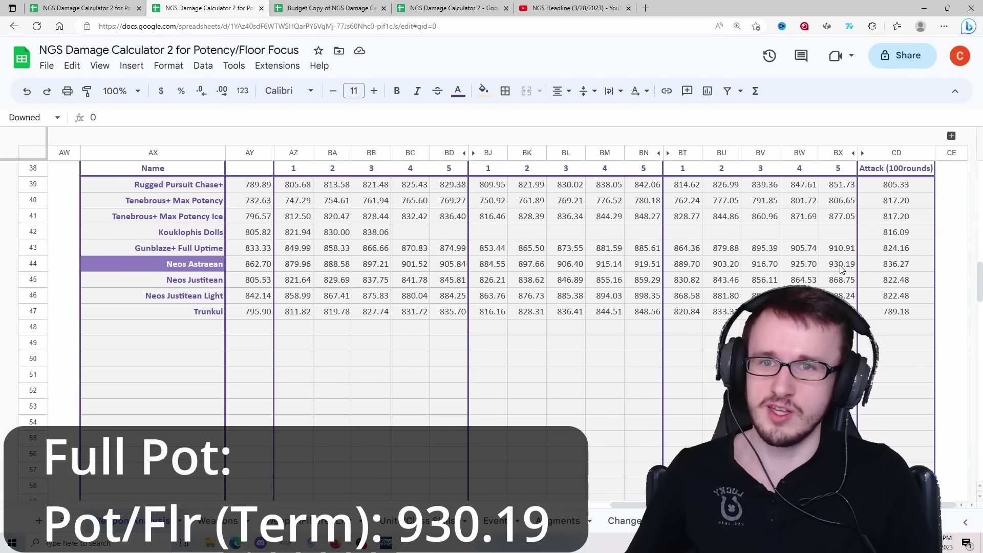
click(854, 264)
Step: Switch to the Potency Focus calculator and select the Neos Astraean's non-downed Gunblade Fixa Termina 5 value in the DPS Calculation table
click(118, 8)
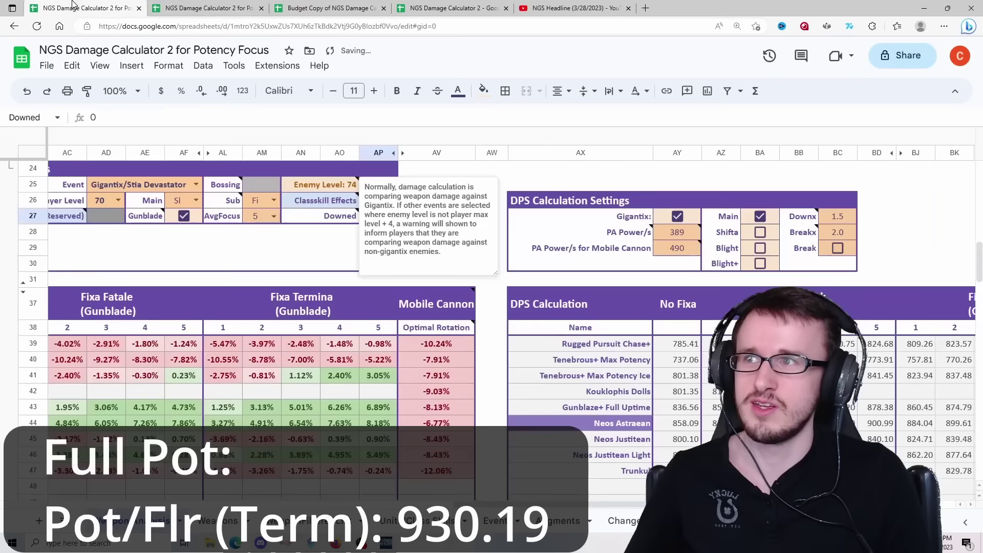
scroll(515, 509, down, 3)
scroll(514, 510, right, 5)
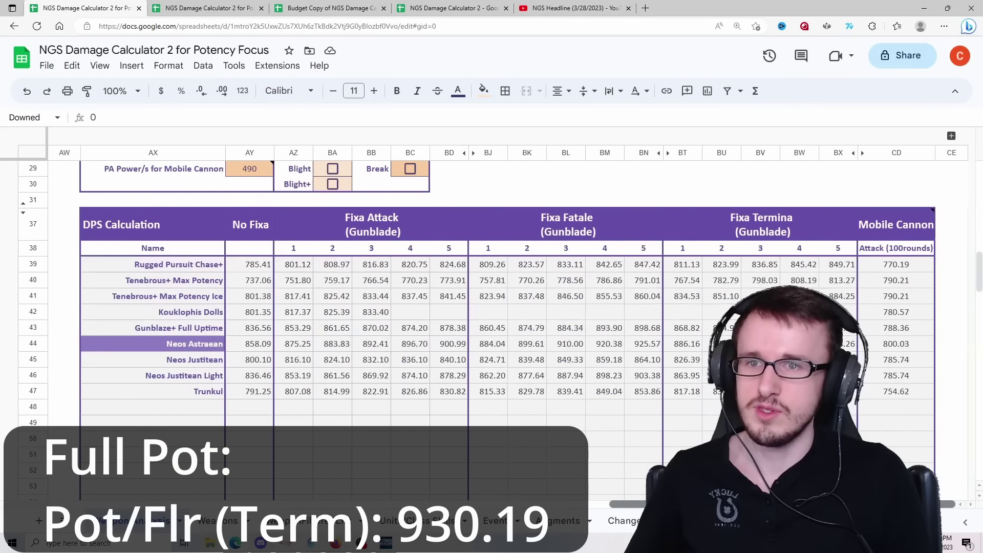
scroll(515, 510, down, 1)
scroll(843, 271, down, 1)
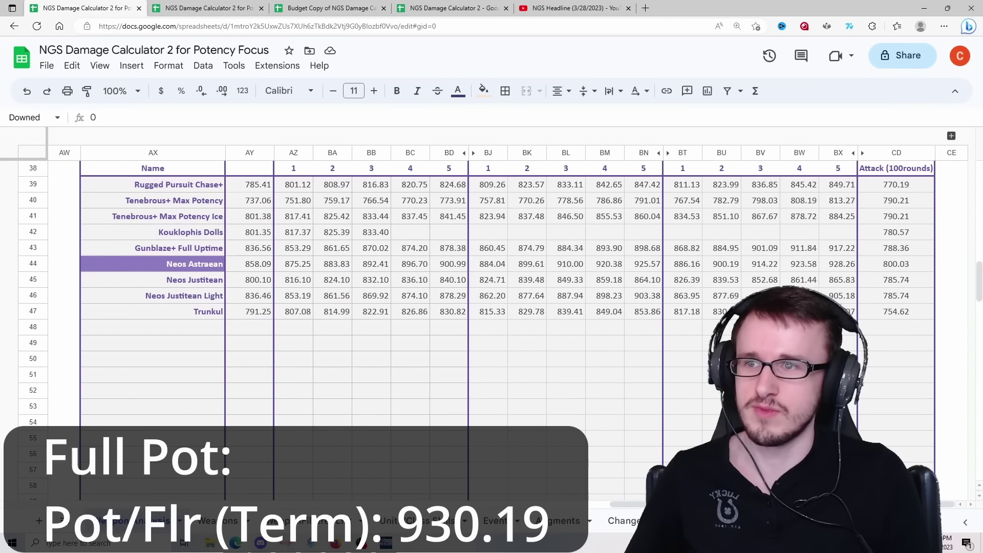
click(842, 264)
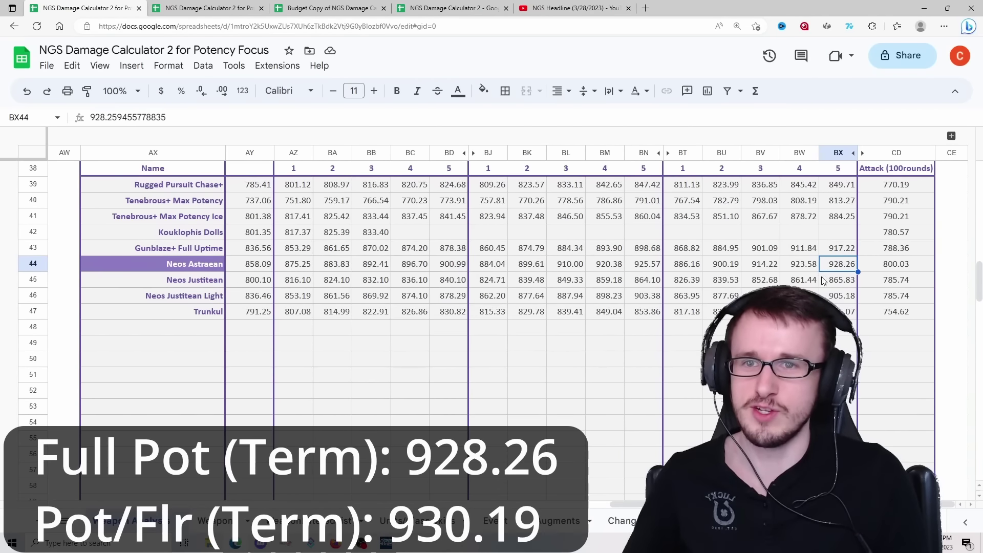
Step: Turn on the Downed setting in the Potency Focus calculator
scroll(407, 320, up, 1)
scroll(407, 320, up, 3)
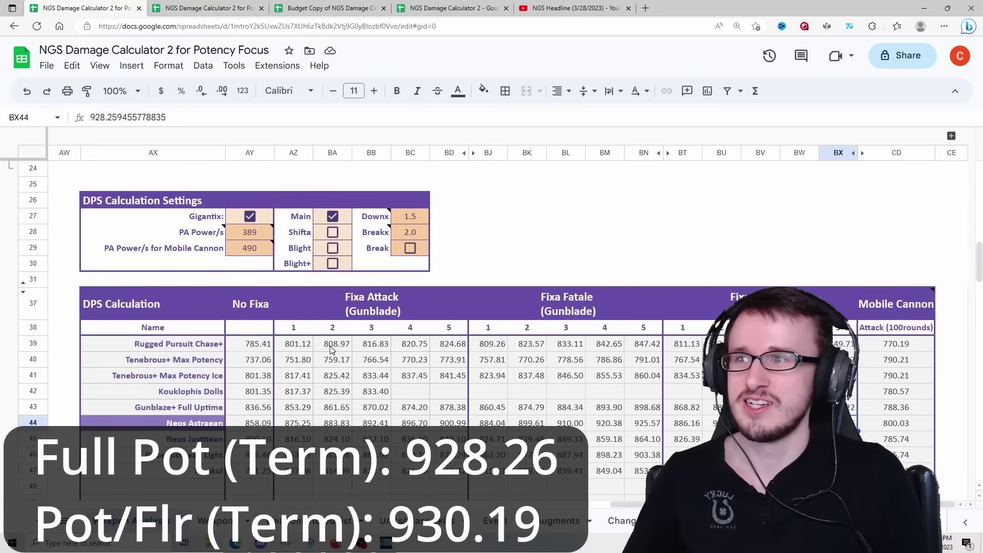
scroll(575, 336, left, 9)
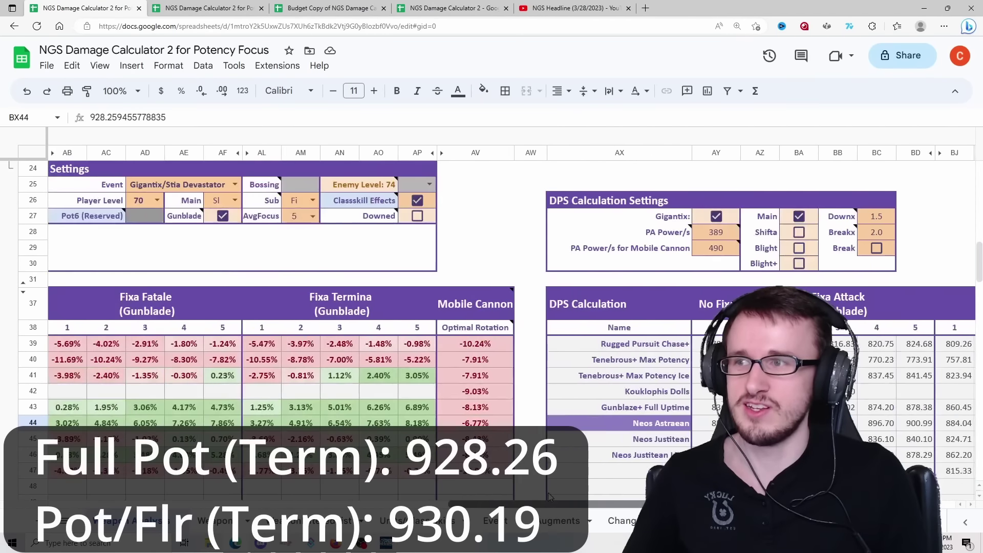
click(417, 217)
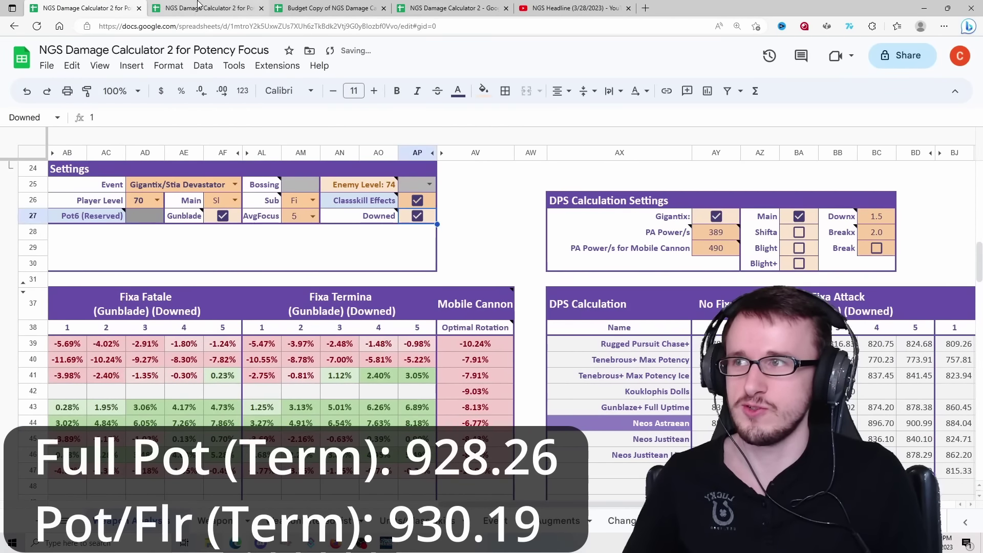
Step: Switch to the Potency/Floor Focus calculator and turn on its Downed setting
click(209, 8)
scroll(661, 459, up, 1)
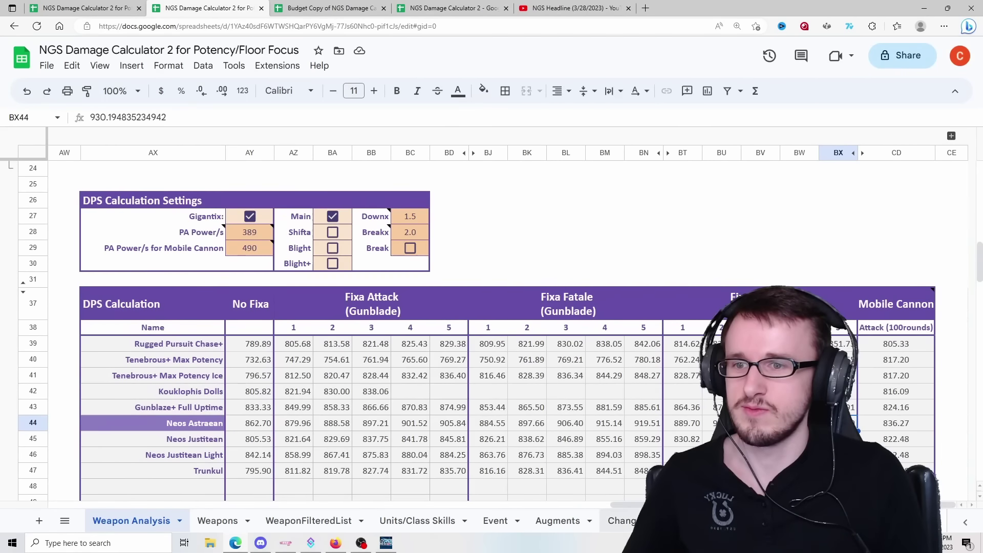
drag(634, 506, 392, 505)
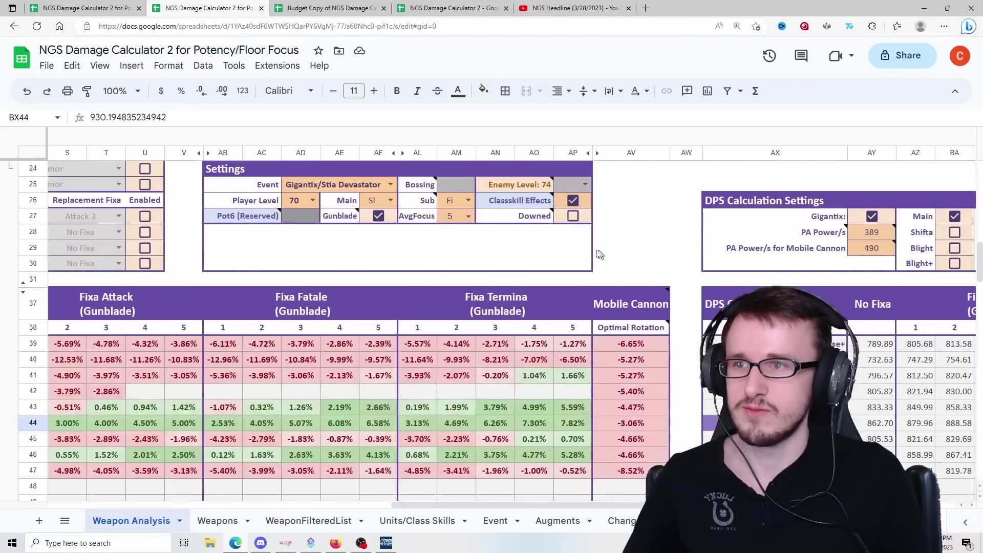
click(573, 216)
Step: Select the Neos Astraean's downed Gunblade Fixa Termina 5 value in the Potency/Floor Focus calculator's DPS Calculation table
drag(512, 505, 630, 505)
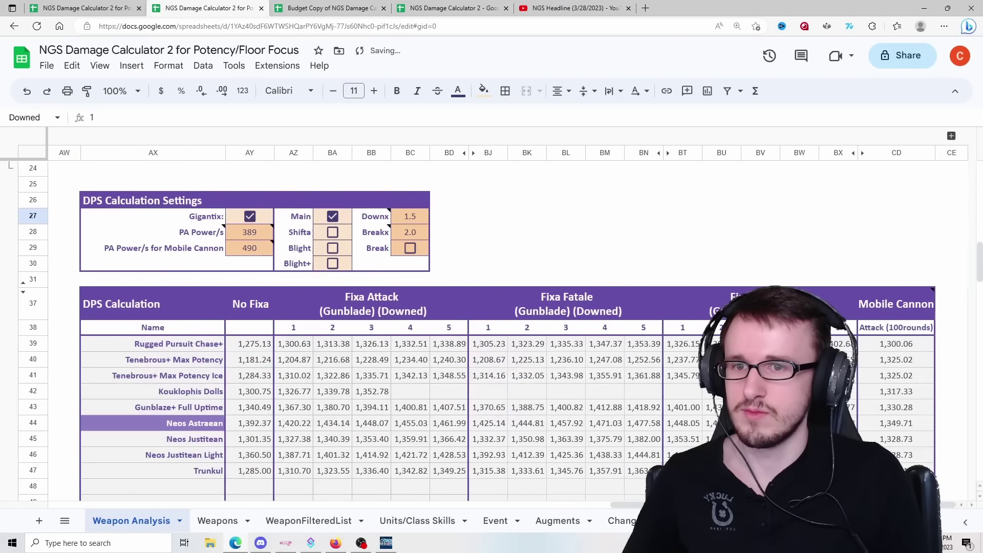
scroll(507, 328, down, 3)
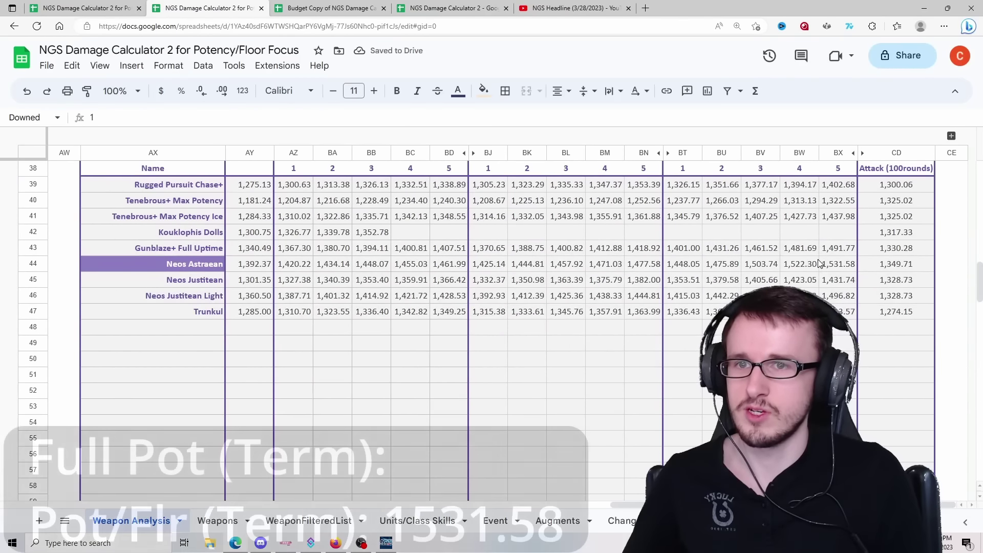
click(838, 263)
Step: Switch to the Potency Focus calculator and select the Neos Astraean's downed Gunblade Fixa Termina 5 value in the DPS Calculation table
click(84, 6)
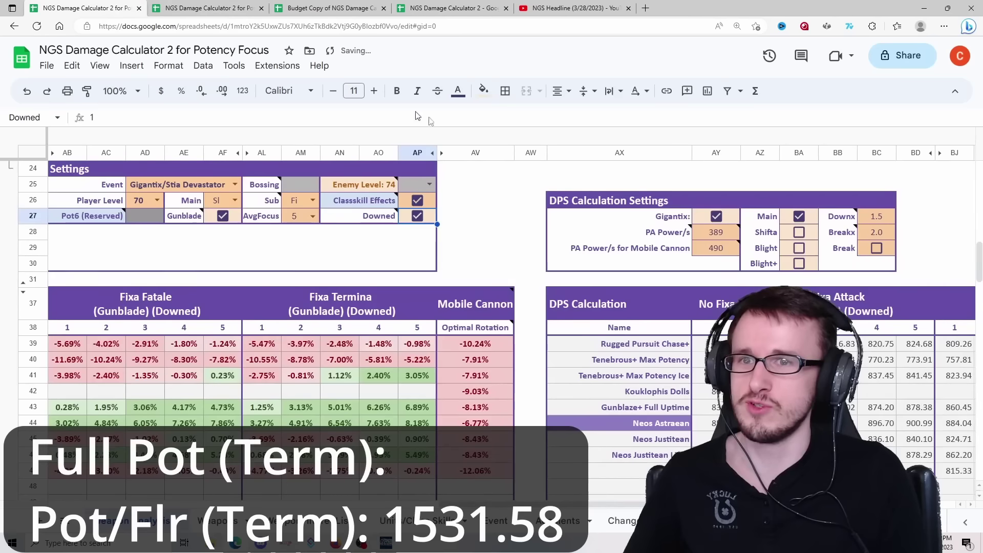
scroll(593, 509, right, 10)
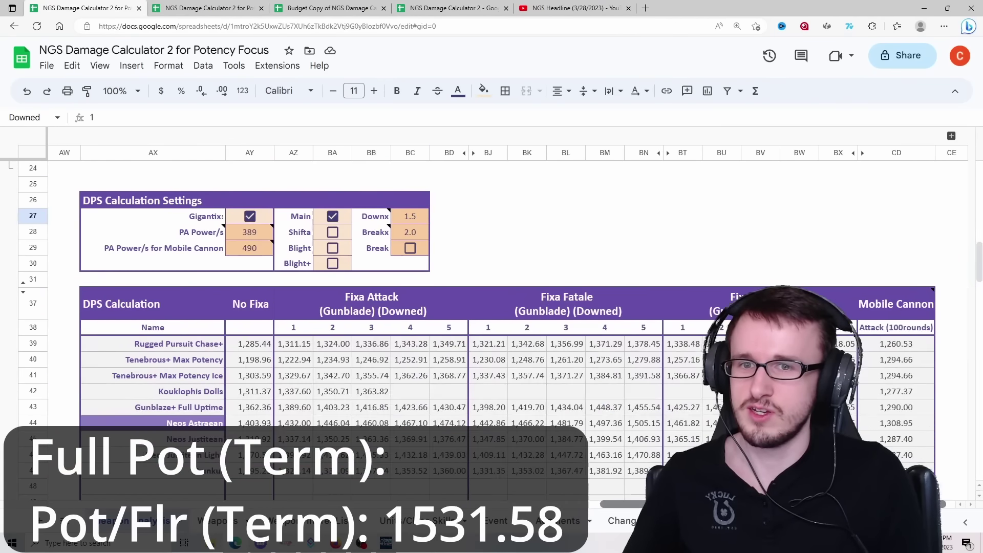
scroll(592, 509, down, 3)
click(838, 264)
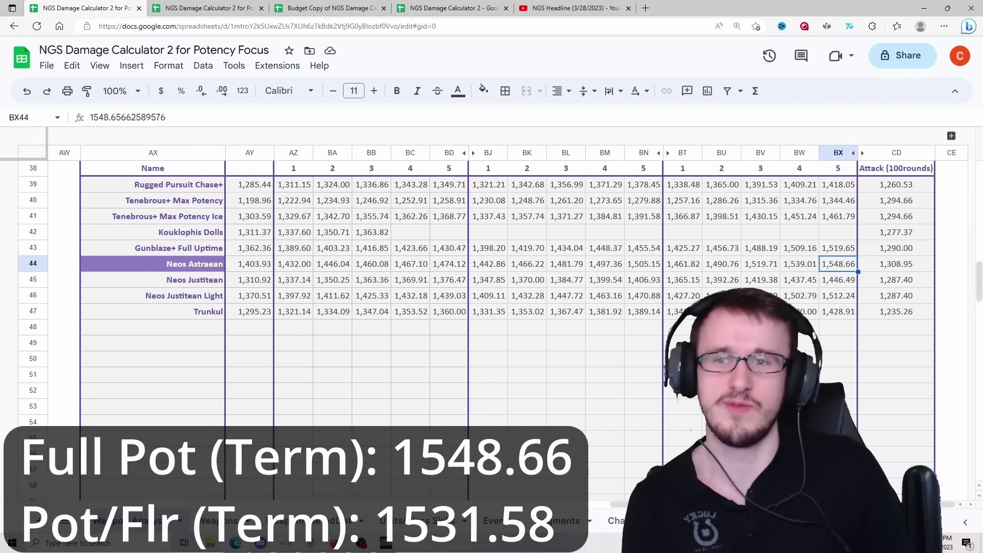
click(760, 406)
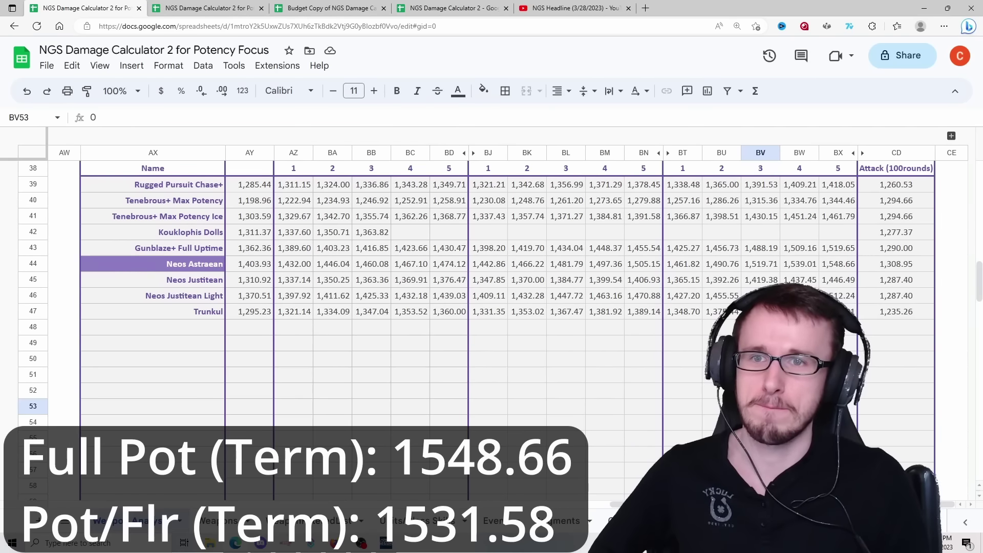
click(830, 266)
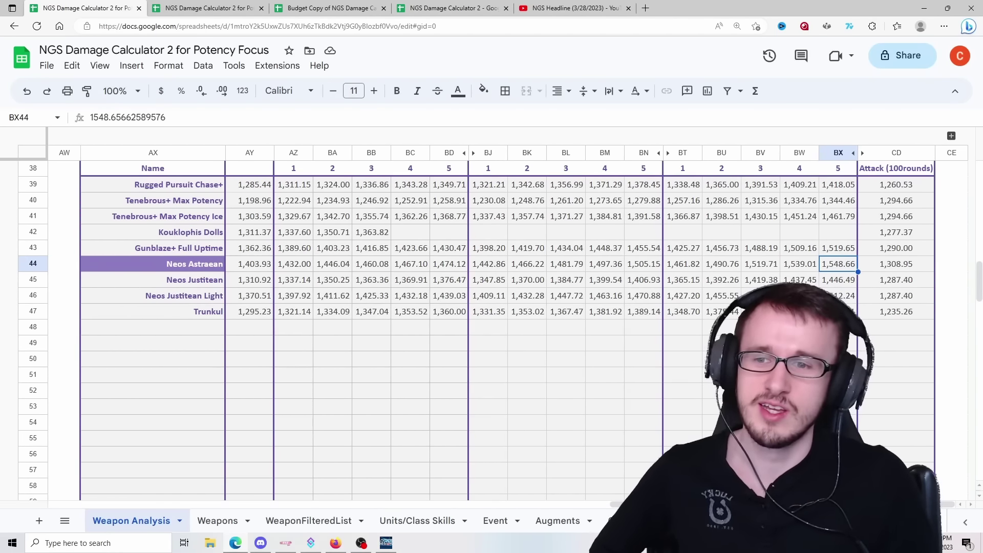
Step: Set the Event in the Potency Focus calculator's Settings to Aegis/Duel Quests
scroll(270, 495, left, 15)
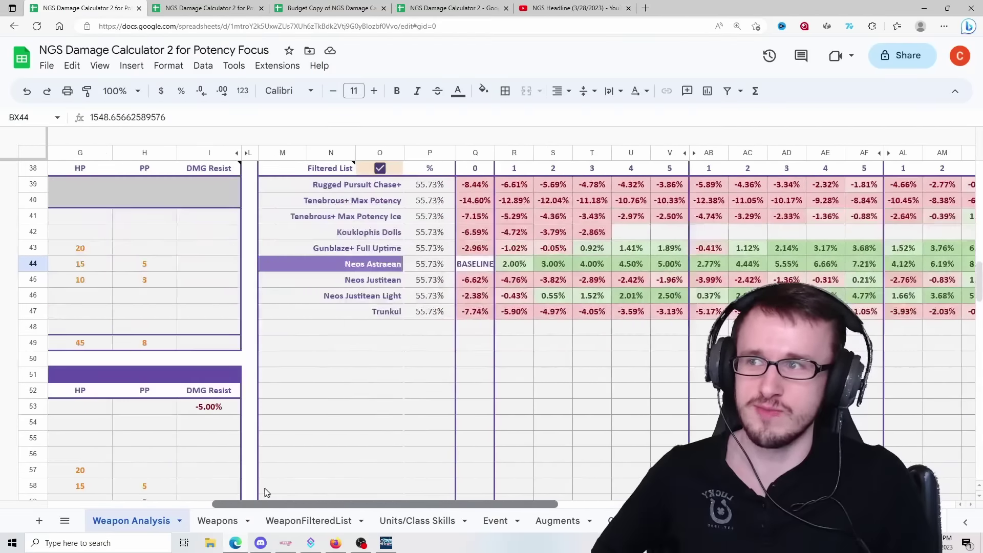
scroll(264, 511, left, 5)
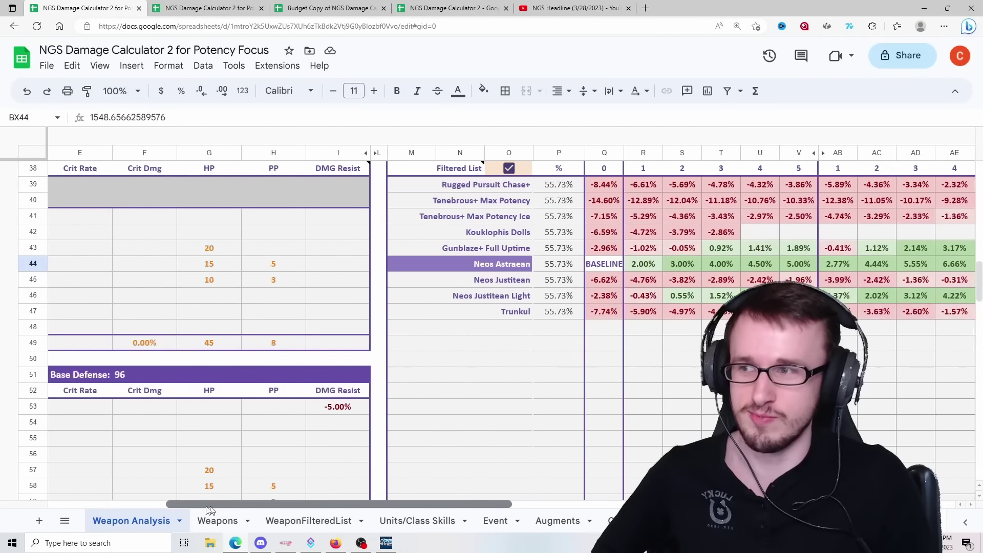
scroll(239, 333, up, 5)
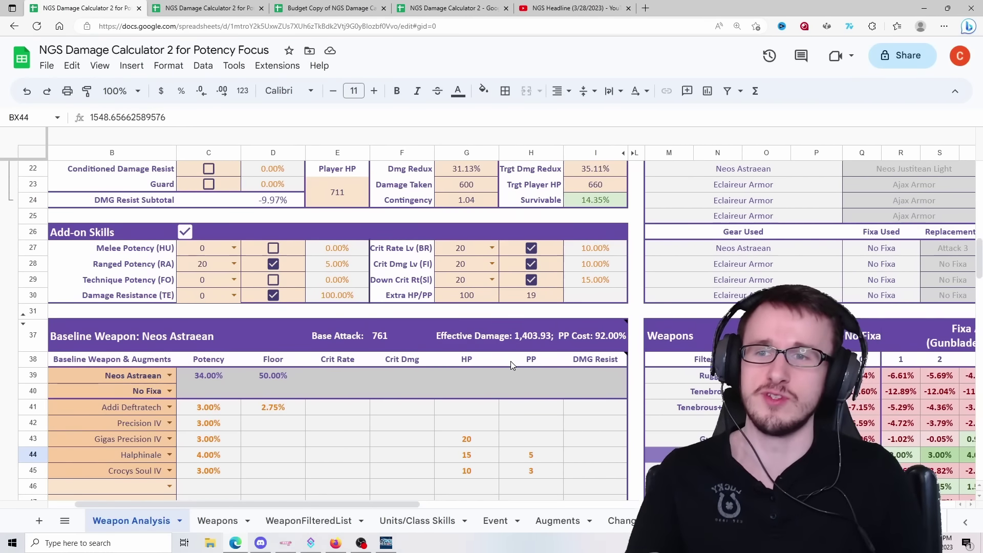
drag(405, 499, 628, 497)
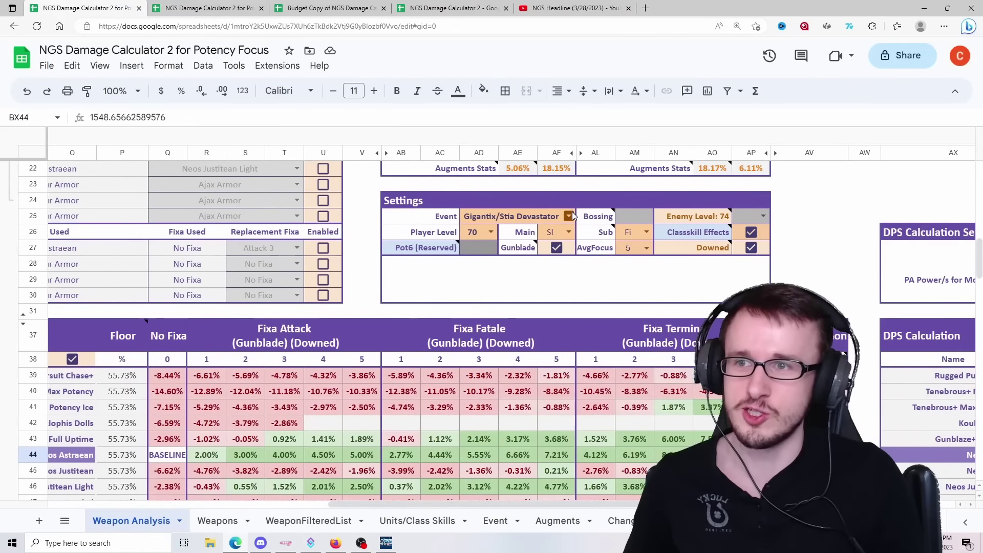
click(517, 216)
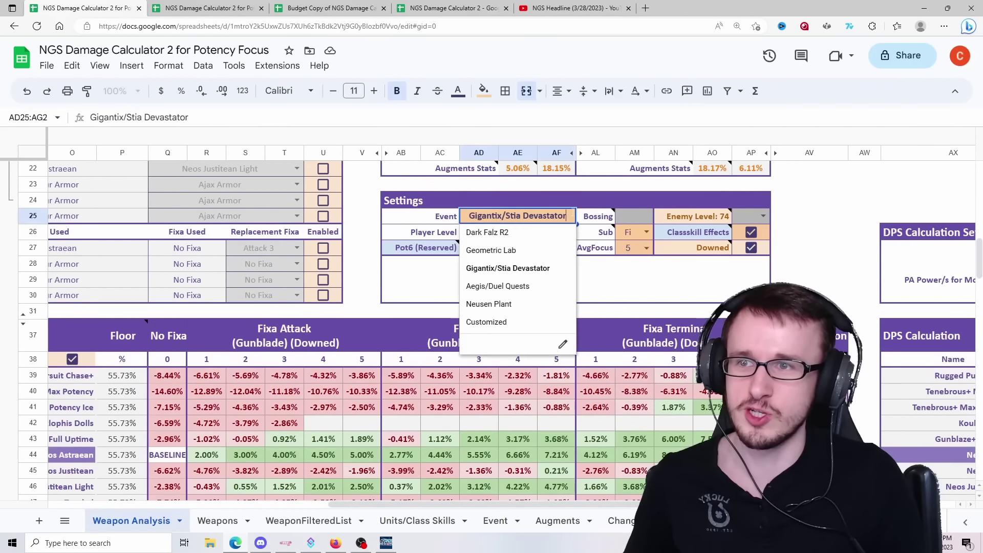
click(510, 287)
Step: Switch to the Potency/Floor Focus calculator and select the Neos Astraean's non-downed Fixa Termina 5 DPS value for Aegis/Duel Quests
key(ctrl+Tab)
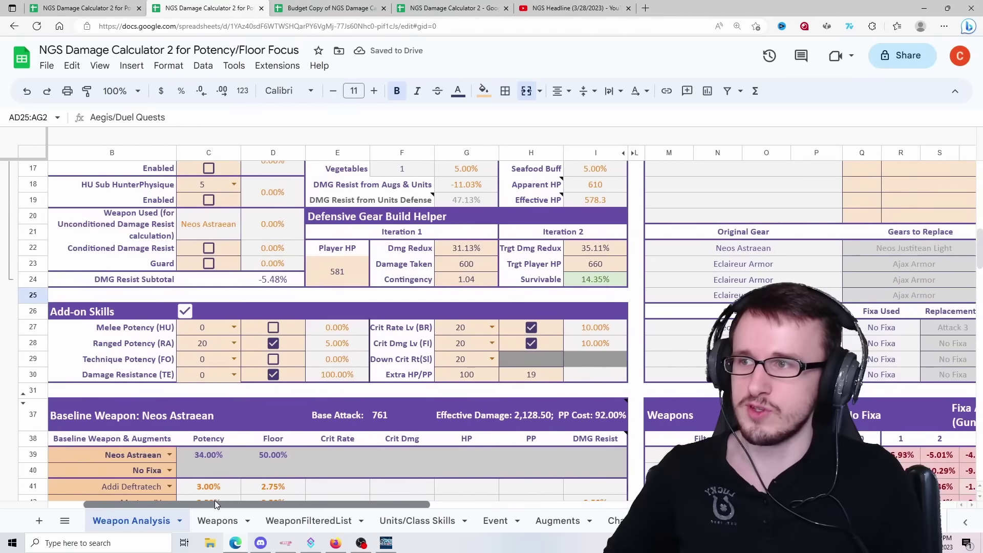
scroll(257, 453, up, 5)
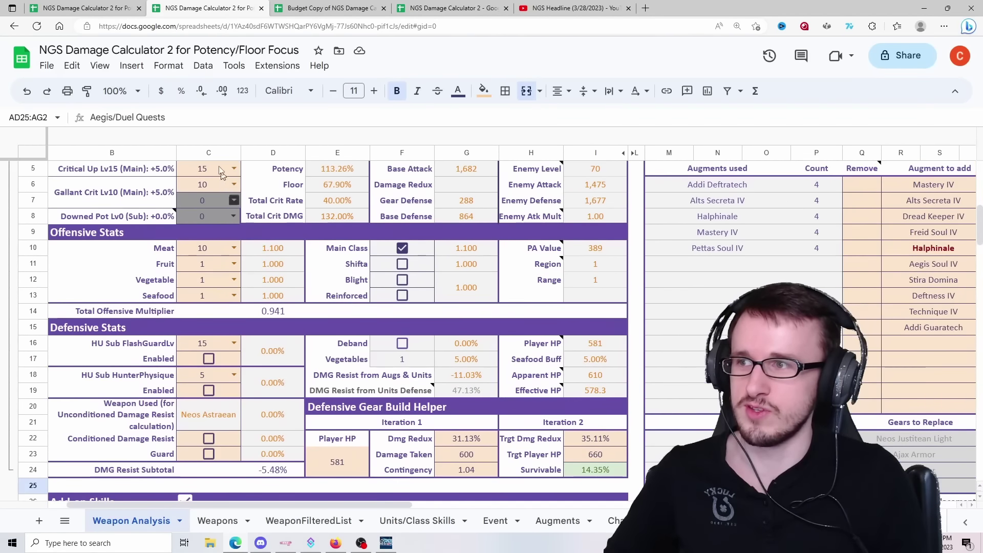
scroll(368, 331, down, 6)
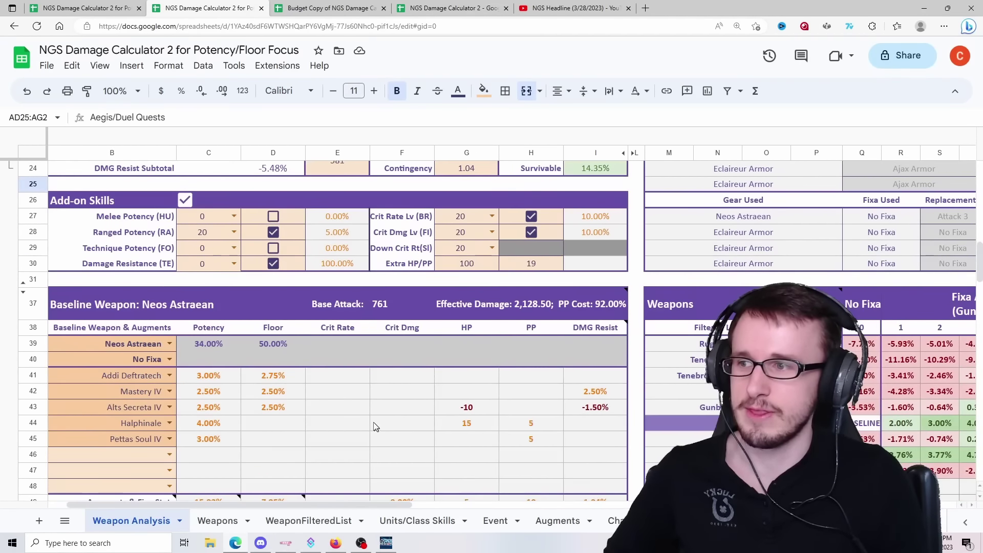
drag(338, 501, 877, 505)
scroll(650, 257, down, 5)
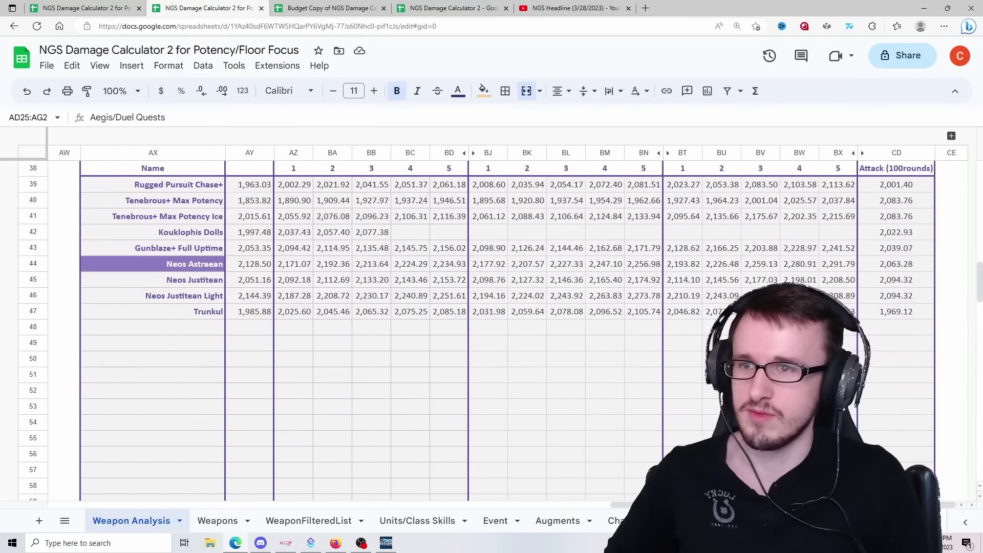
click(845, 264)
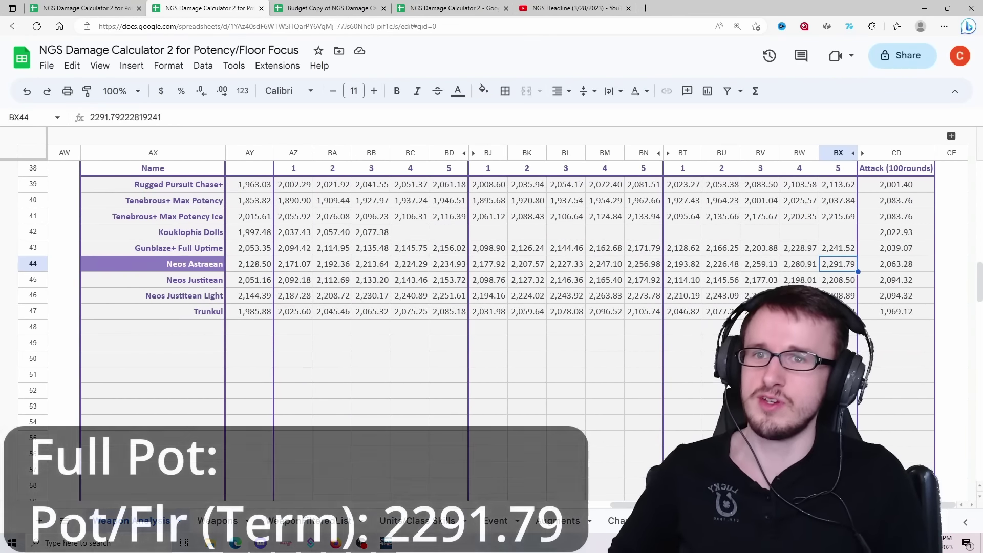
scroll(845, 239, down, 1)
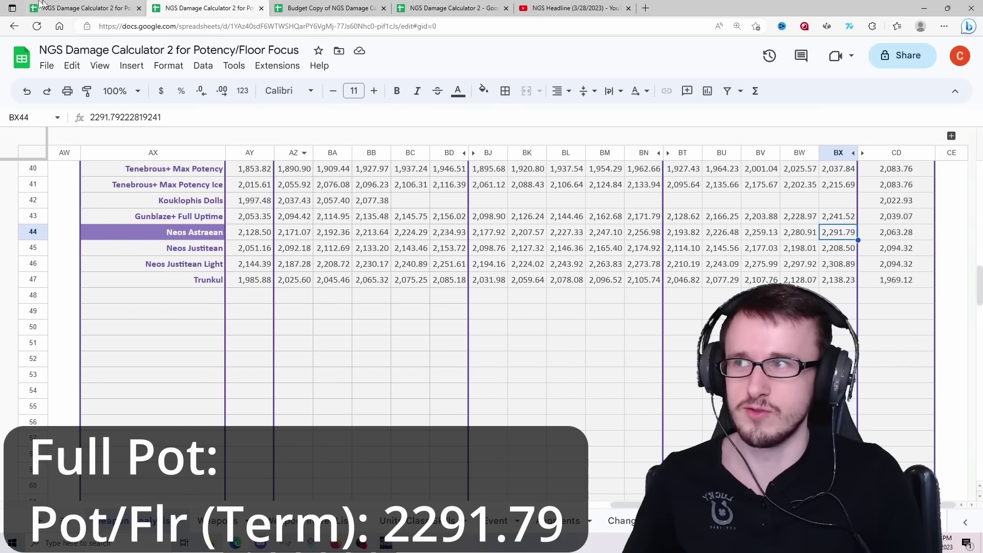
Step: Switch to the Potency Focus calculator and select the Neos Astraean's non-downed Fixa Termina 5 DPS value for Aegis/Duel Quests
click(53, 8)
drag(451, 505, 692, 505)
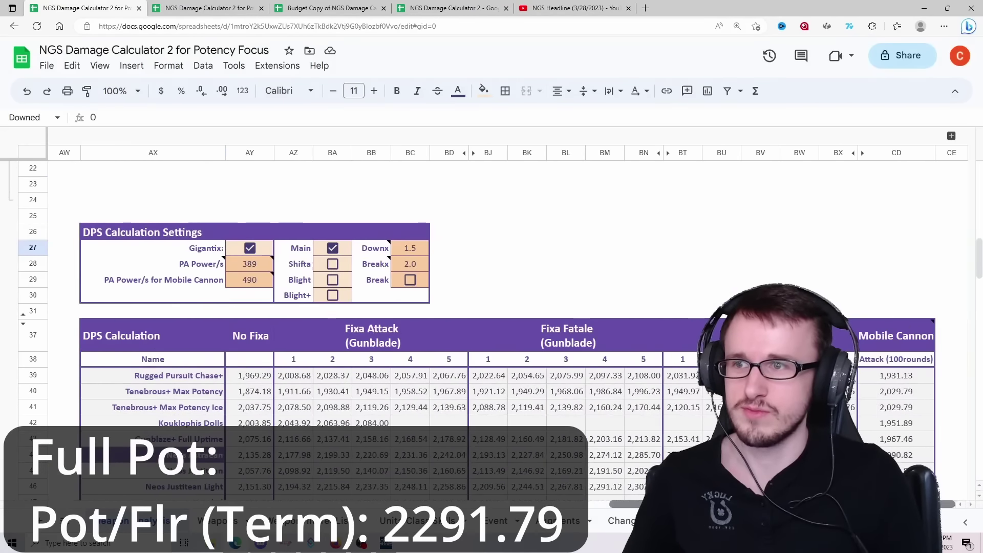
scroll(726, 299, down, 5)
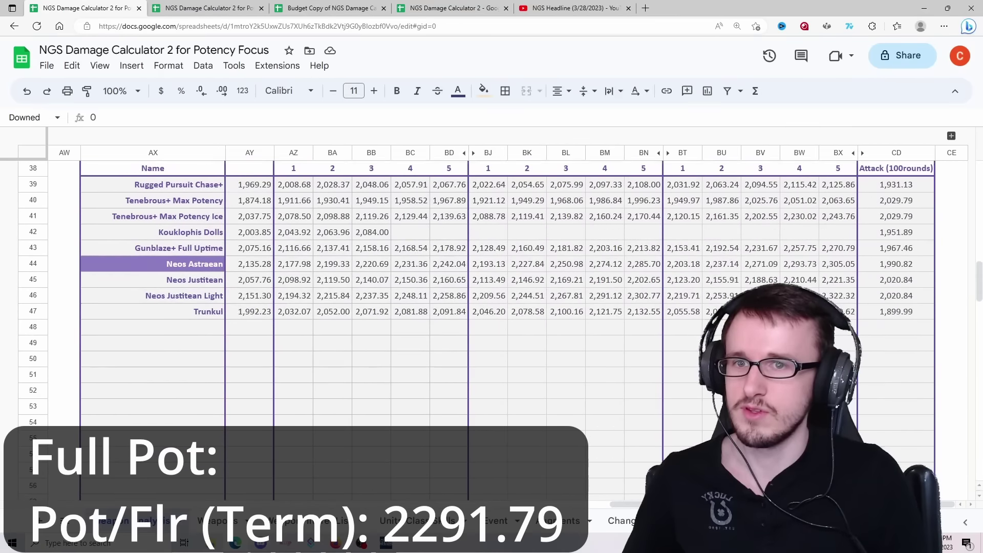
scroll(824, 217, up, 1)
click(835, 247)
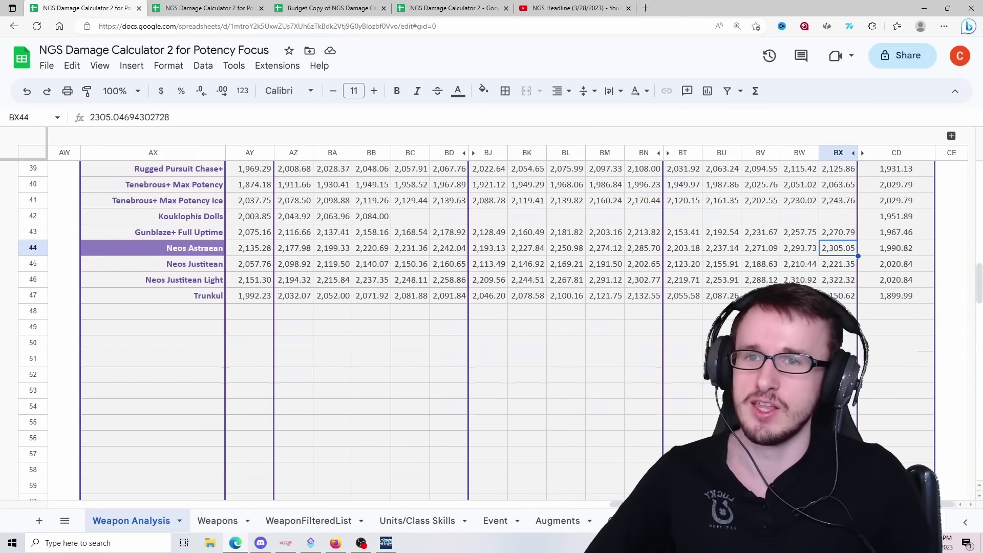
Step: Turn on the Downed setting in the Potency Focus calculator for Aegis/Duel Quests
scroll(492, 327, up, 4)
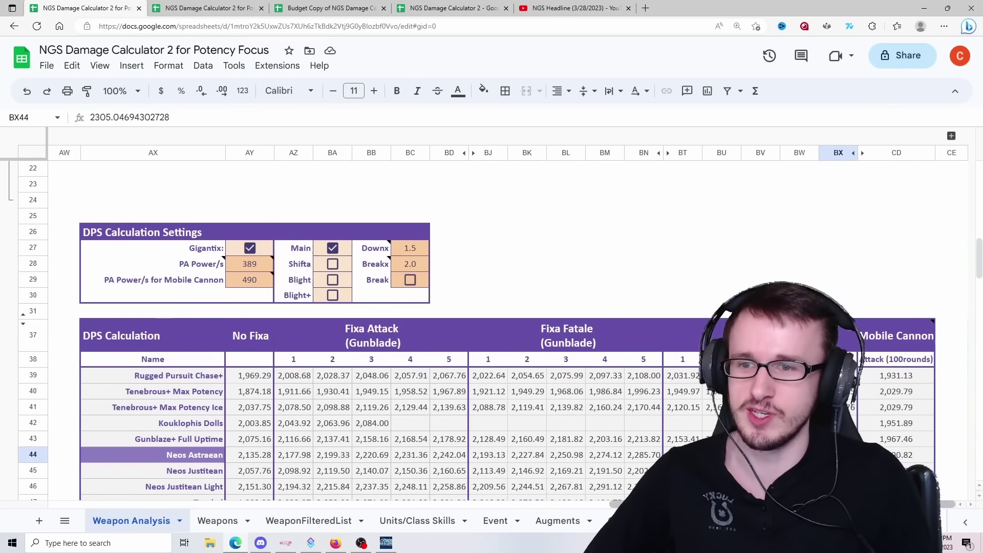
scroll(728, 233, left, 10)
click(797, 250)
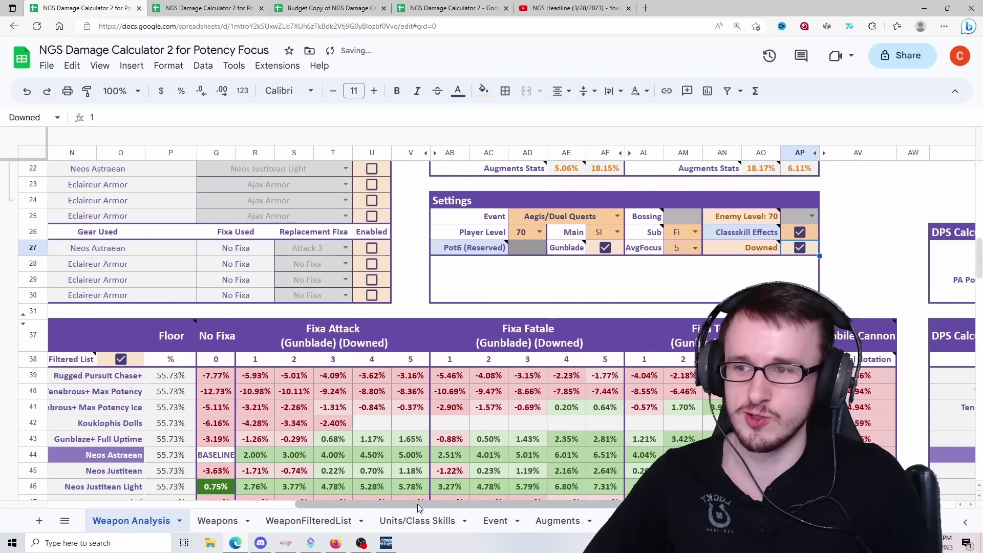
Step: Inspect the Neos Astraean's downed DPS values for Fixa Fatale 5, Fixa Attack 5, No Fixa and Fixa Termina 5
drag(417, 503, 732, 503)
scroll(732, 503, down, 3)
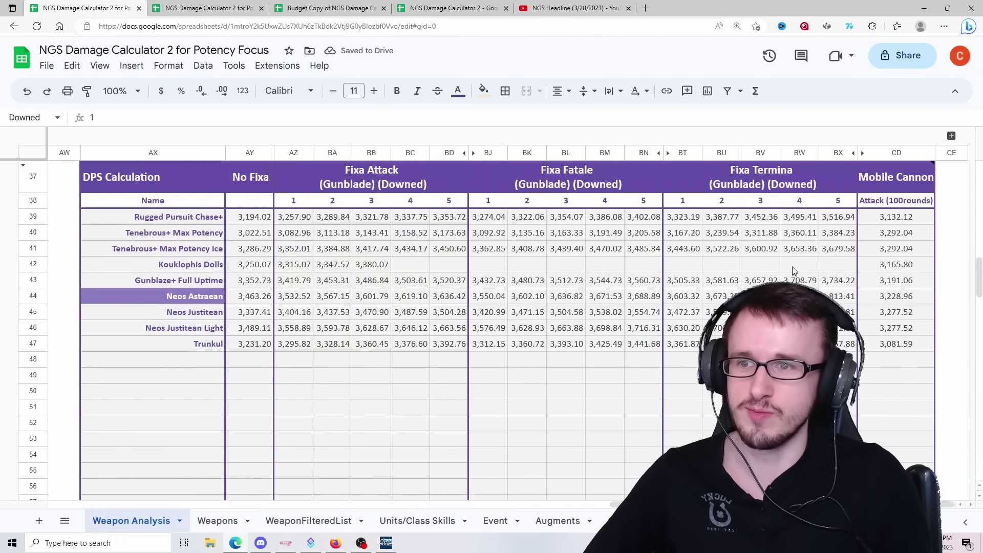
scroll(766, 268, down, 2)
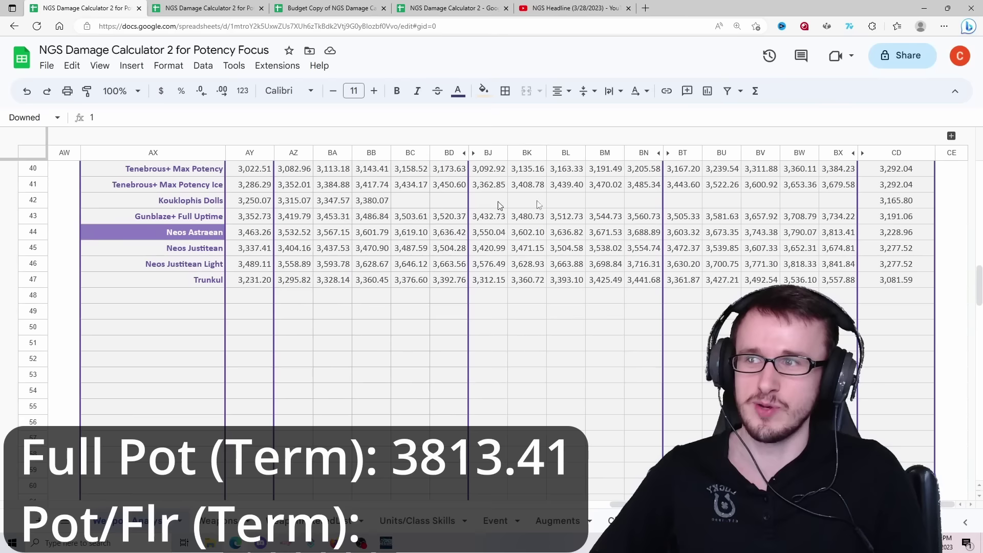
click(640, 234)
click(440, 235)
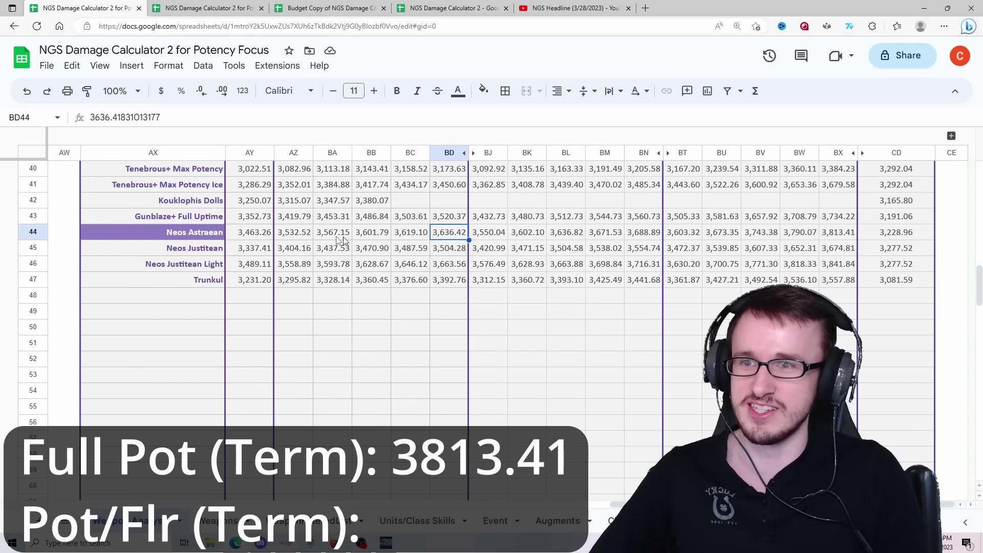
click(253, 229)
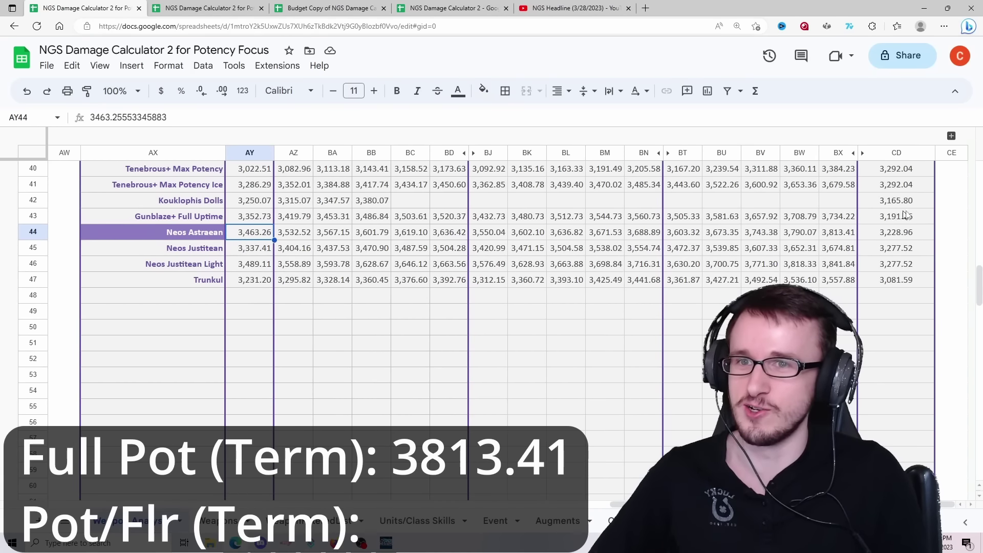
click(839, 232)
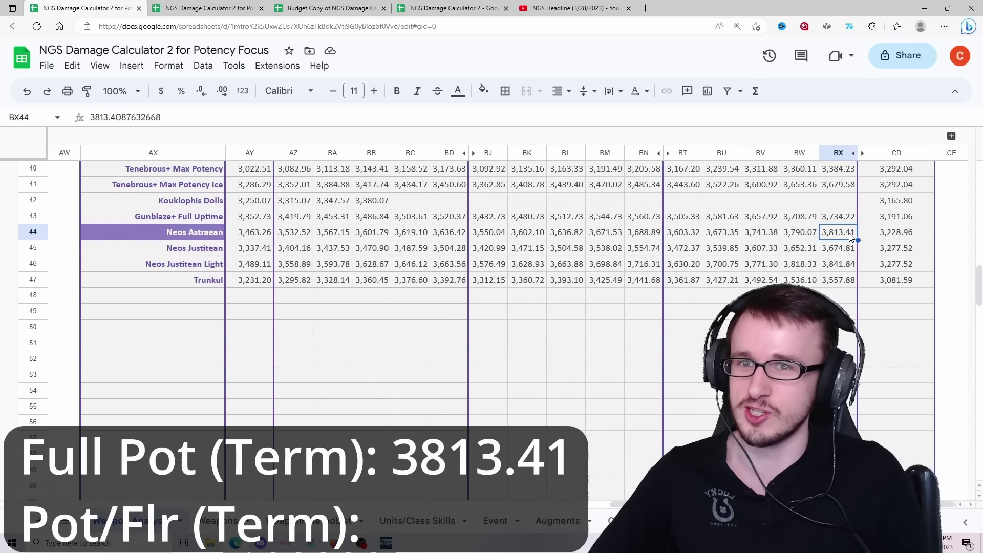
Step: Switch to the Potency/Floor Focus calculator and turn on its Downed setting for Aegis/Duel Quests
click(204, 8)
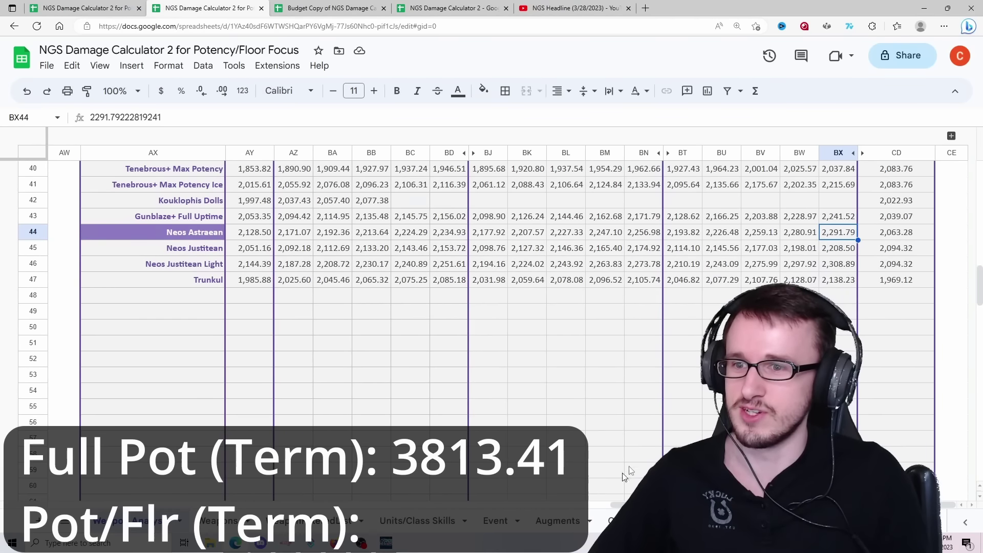
scroll(454, 353, up, 3)
scroll(448, 195, left, 5)
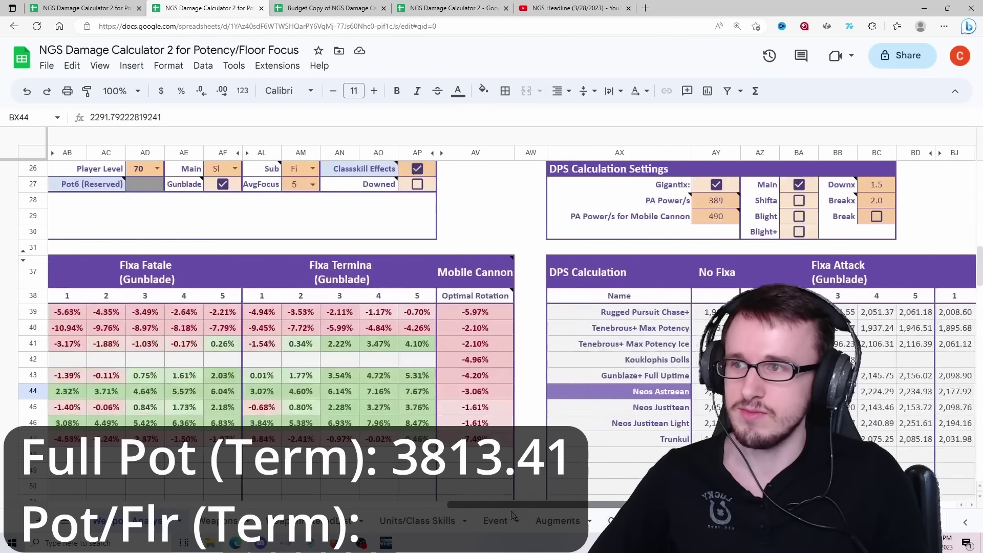
click(417, 185)
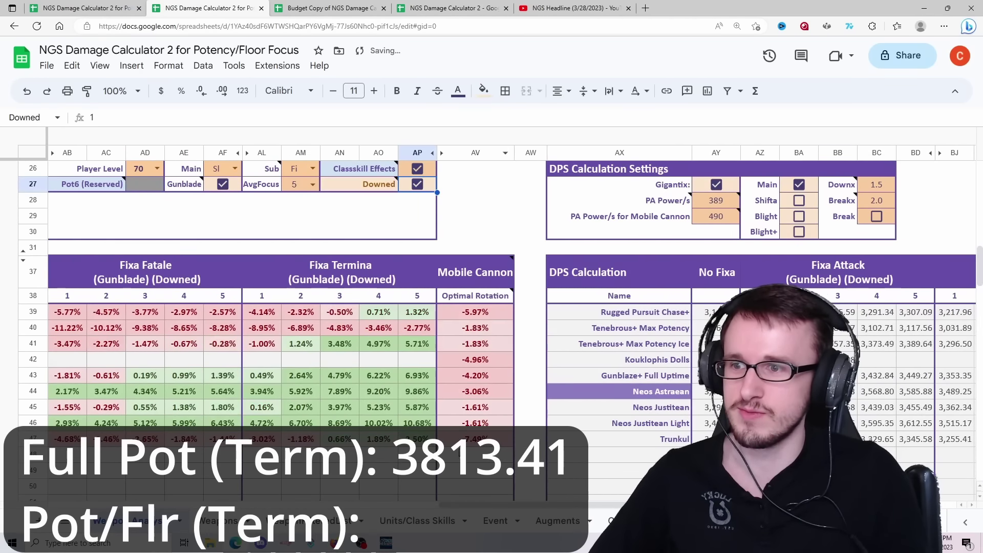
Step: Select the Neos Astraean's downed Gunblade Fixa Termina 5 value for Aegis/Duel Quests in the Potency/Floor Focus calculator's DPS Calculation table
scroll(425, 188, right, 3)
scroll(804, 277, right, 5)
scroll(804, 277, down, 3)
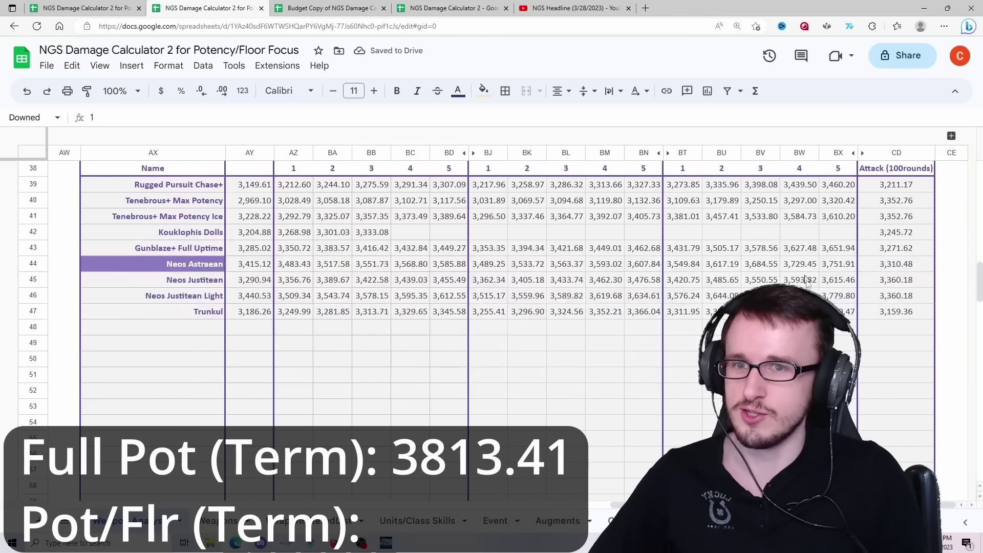
click(799, 263)
click(838, 264)
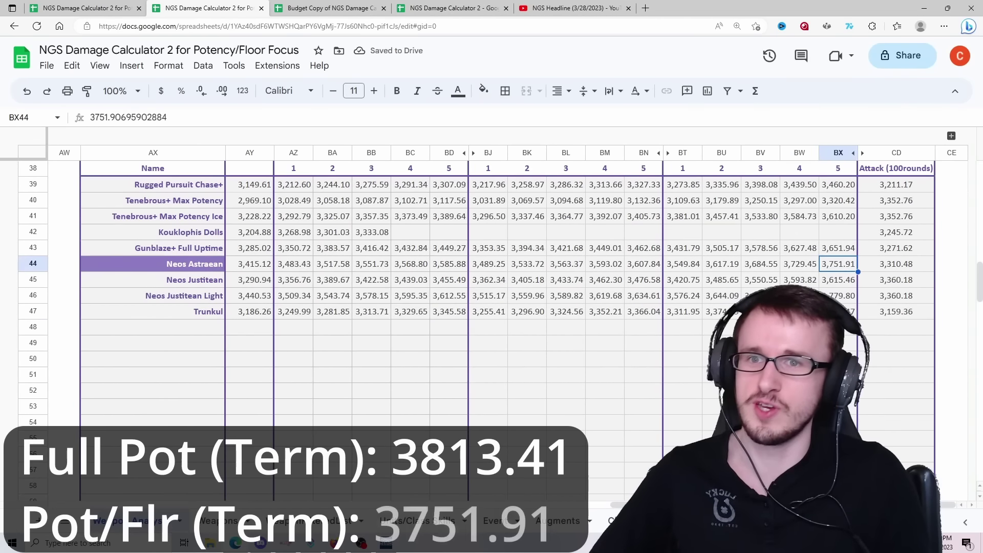
Step: Switch back to the Potency Focus calculator and compare the Neos Astraean's downed Fixa Termina 5 value for Aegis/Duel Quests
scroll(333, 148, down, 1)
key(ctrl+Page_Up)
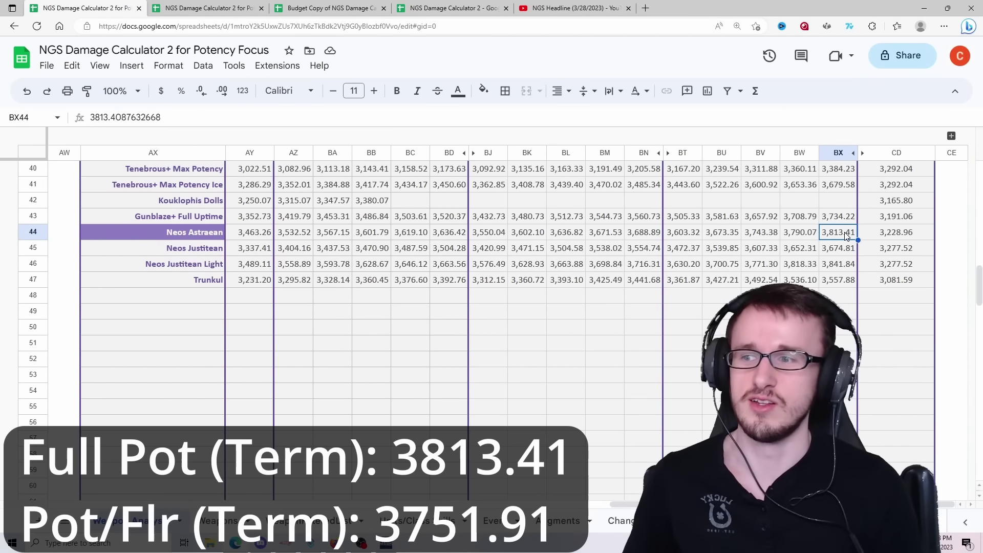
scroll(602, 392, down, 1)
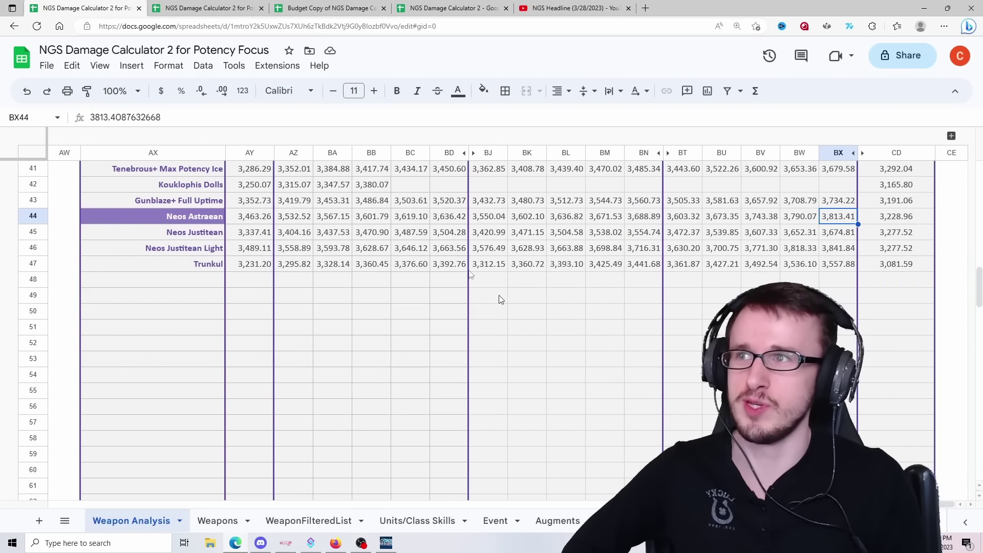
Step: Switch to the Budget Copy calculator and review the Neos Astraean baseline weapon's augments and the Add-on Skills settings
click(322, 8)
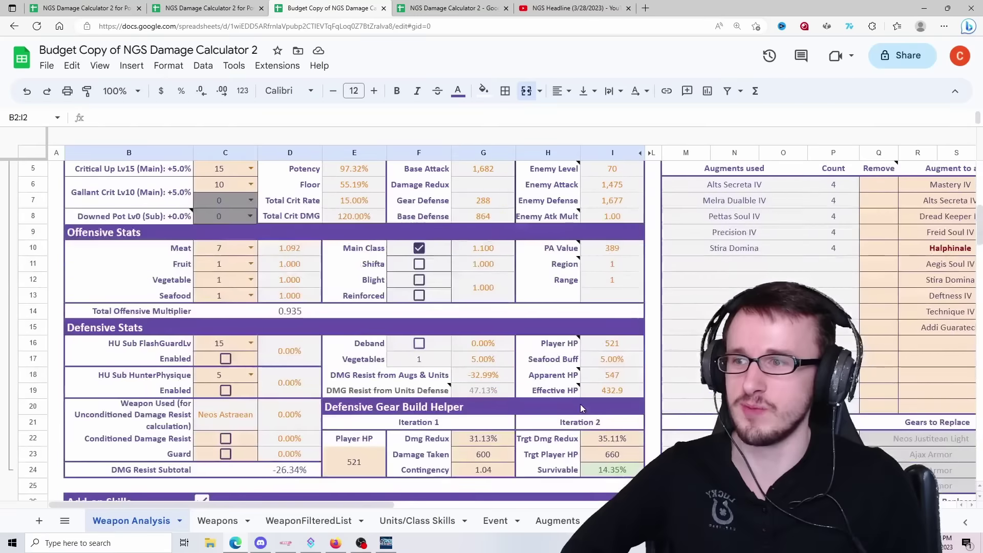
scroll(532, 385, down, 10)
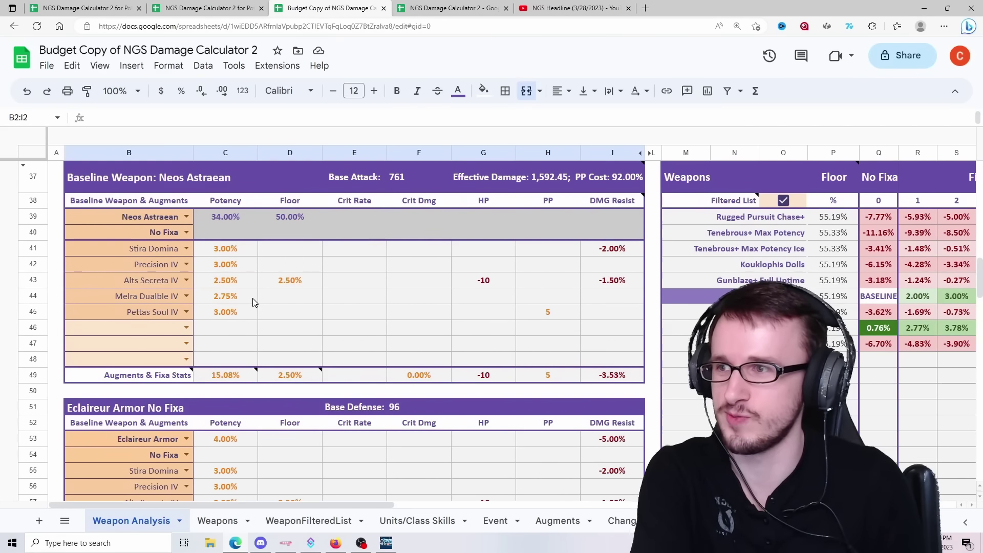
scroll(328, 330, up, 1)
scroll(328, 331, up, 3)
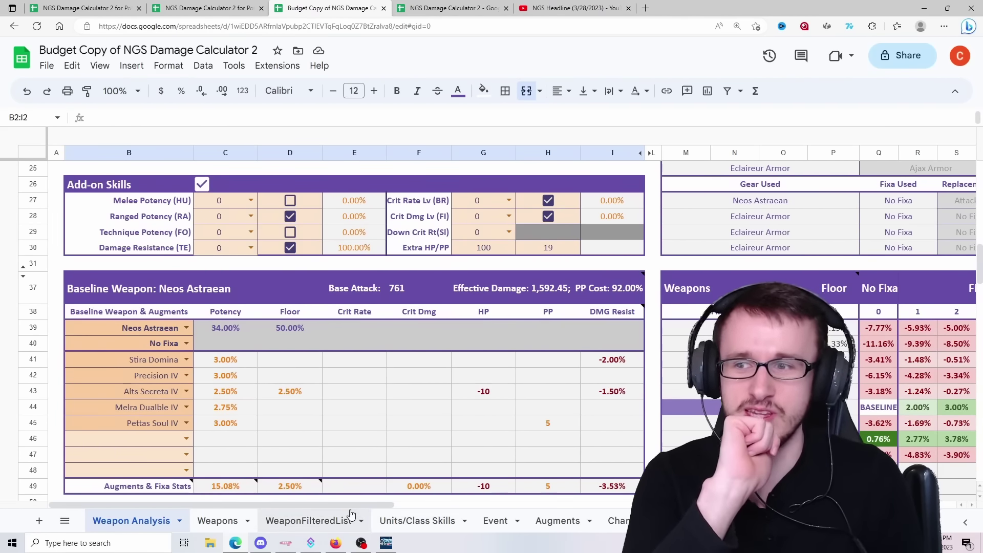
Step: Inspect the Neos Astraean's Fixa Termina 5, Fixa Fatale 5 and Fixa Attack 5 values in the budget calculator's DPS Calculation table
drag(351, 504, 915, 504)
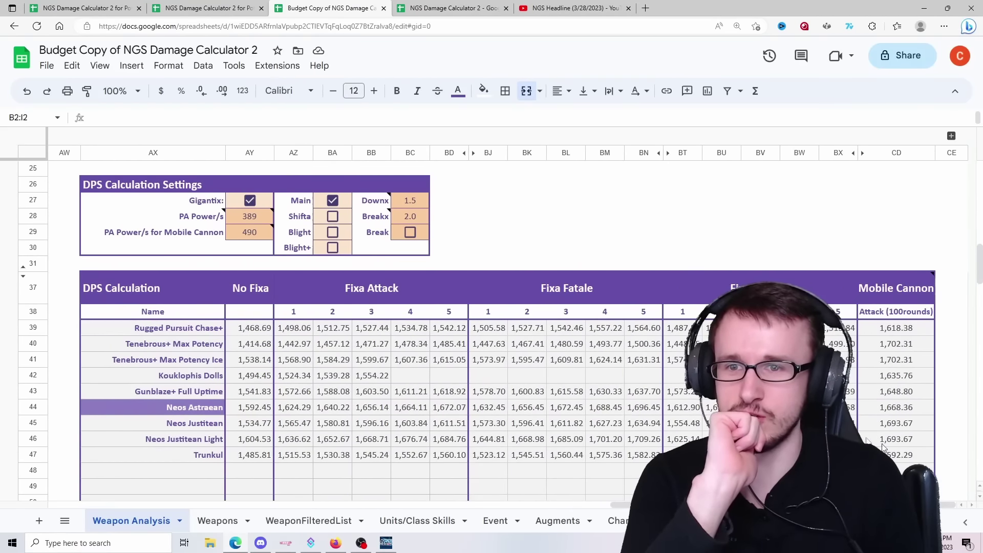
scroll(902, 456, down, 4)
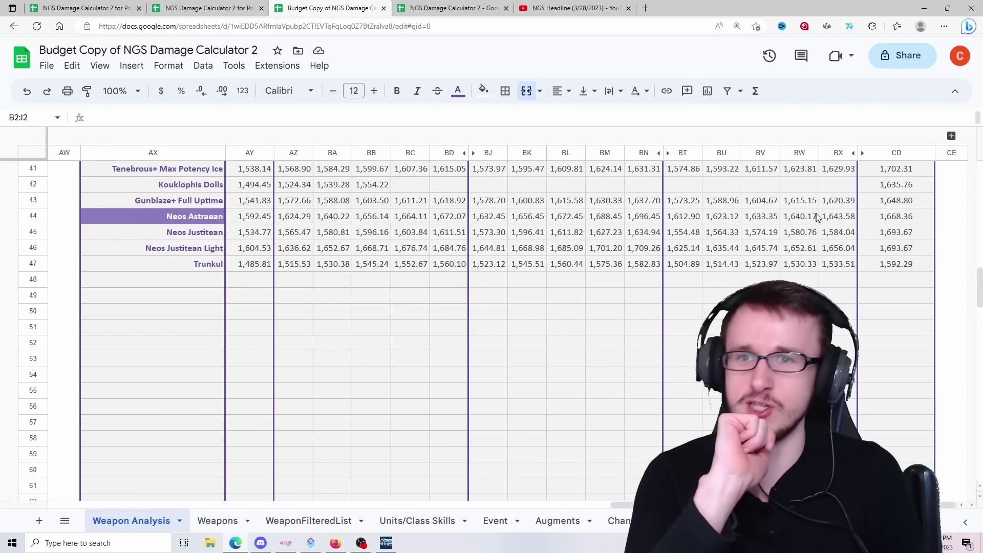
click(827, 216)
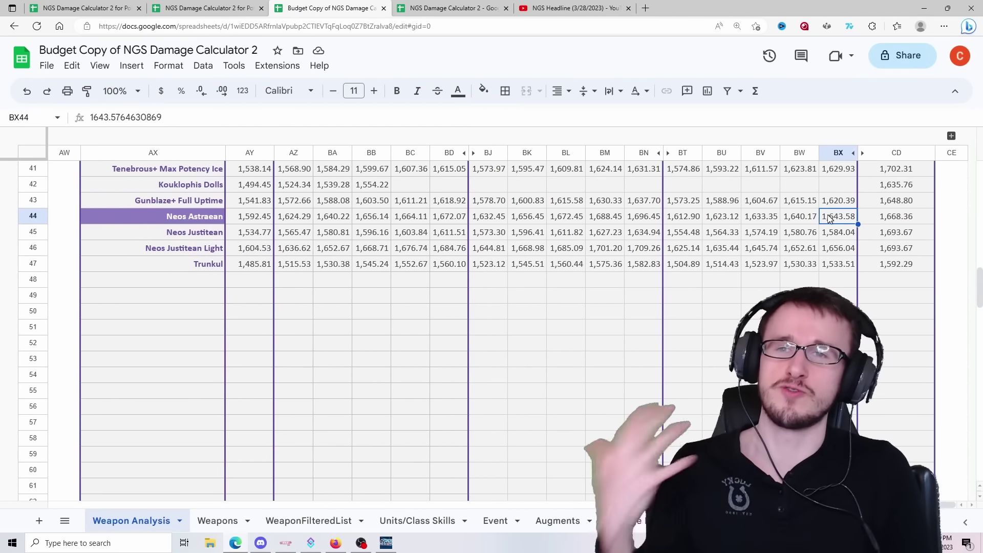
click(639, 216)
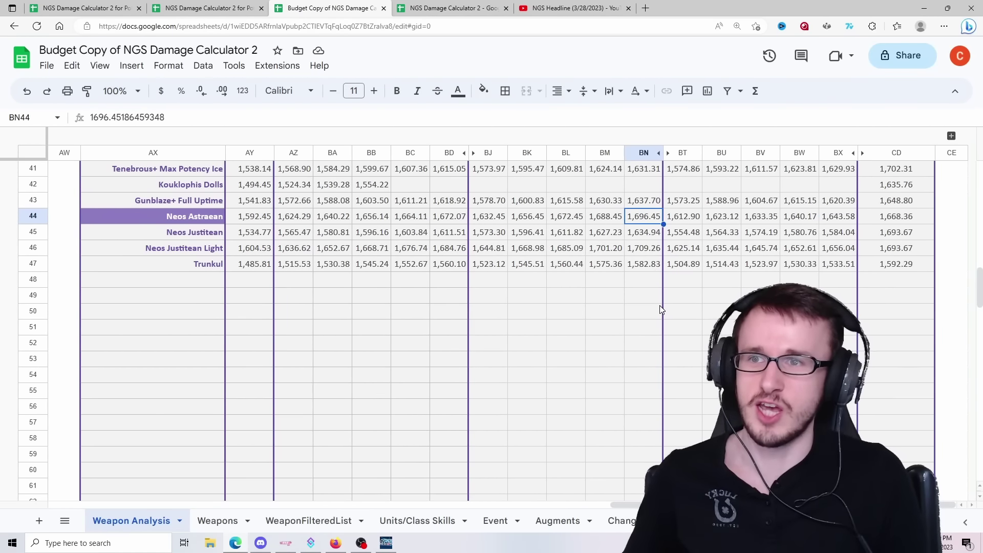
click(449, 216)
click(835, 216)
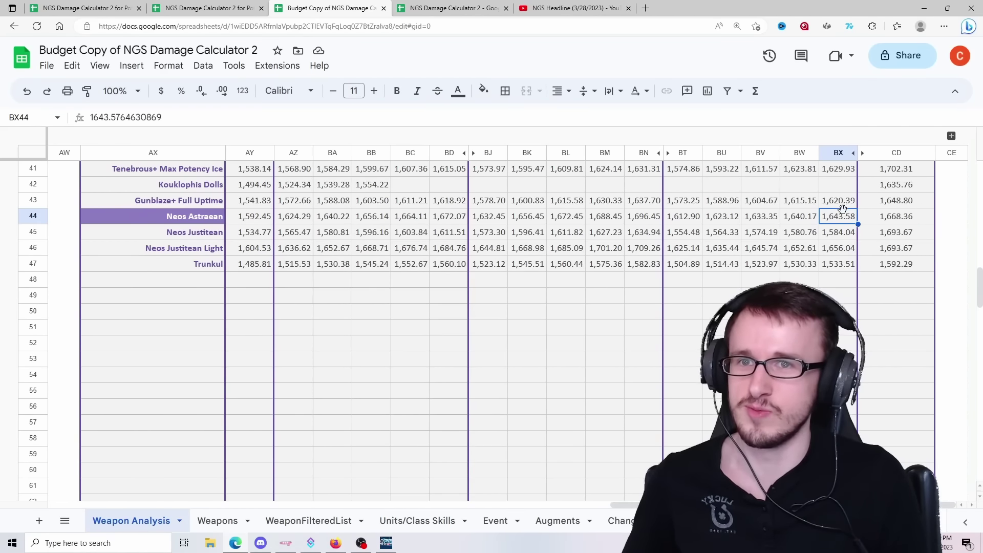
click(643, 216)
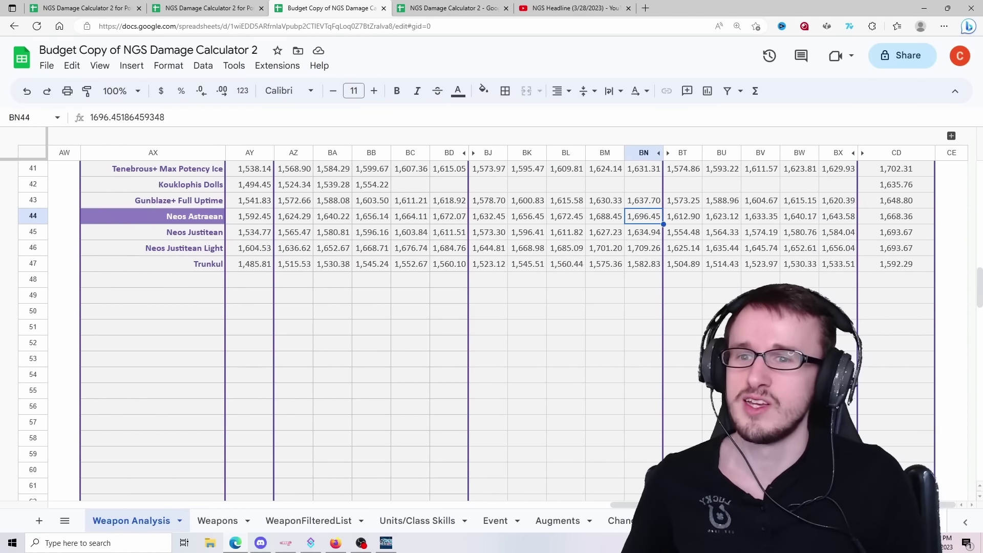
Step: Review the budget build's Character Info and Offensive Stats sections in the Weapon Analysis sheet
scroll(597, 344, left, 15)
scroll(597, 344, up, 3)
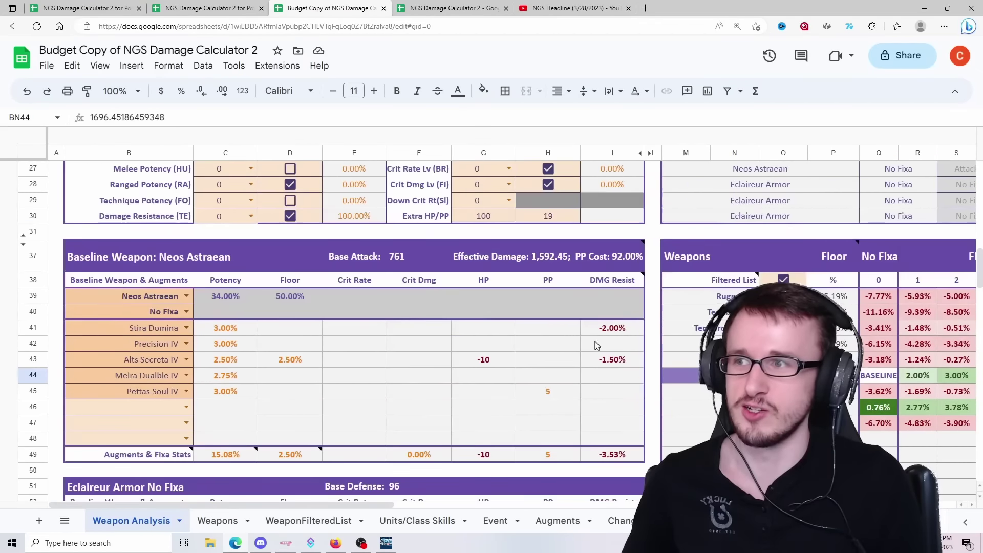
scroll(597, 344, up, 5)
scroll(425, 382, up, 6)
scroll(410, 347, down, 2)
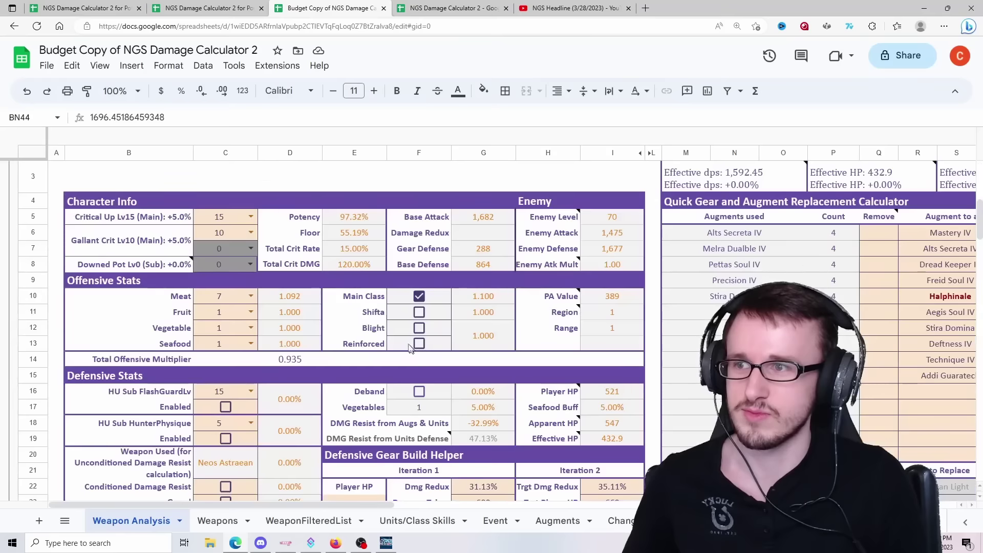